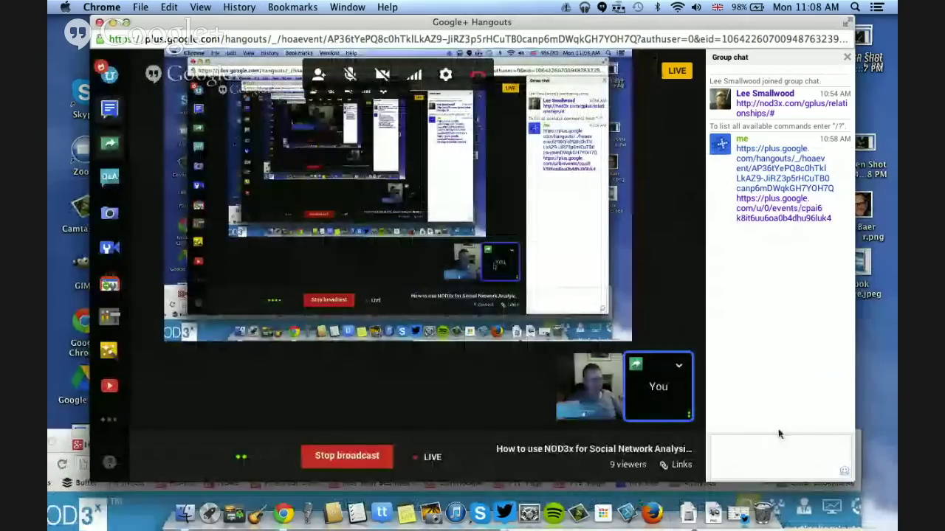
# Switch to the NOD3x browser window and open the Google+ Relationships graph
pyautogui.click(860, 441)
pyautogui.doubleClick(860, 441)
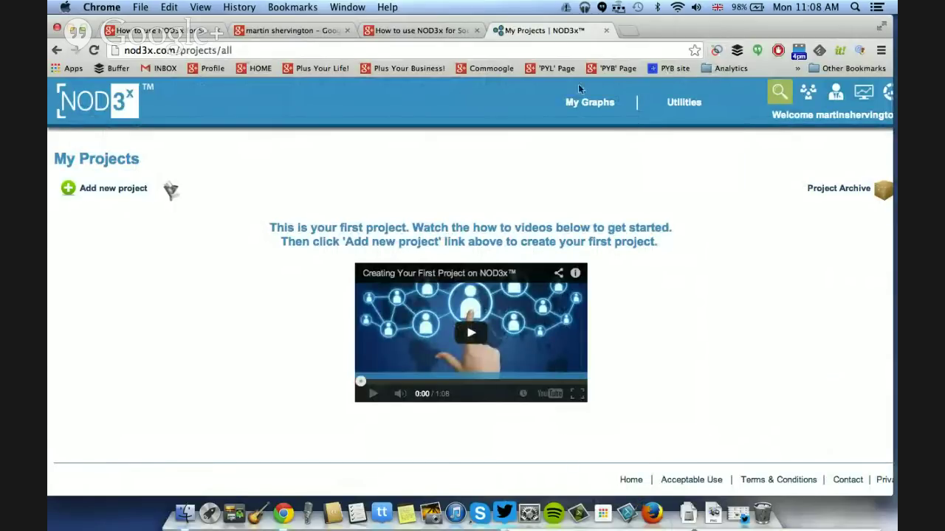
pyautogui.moveTo(589, 110)
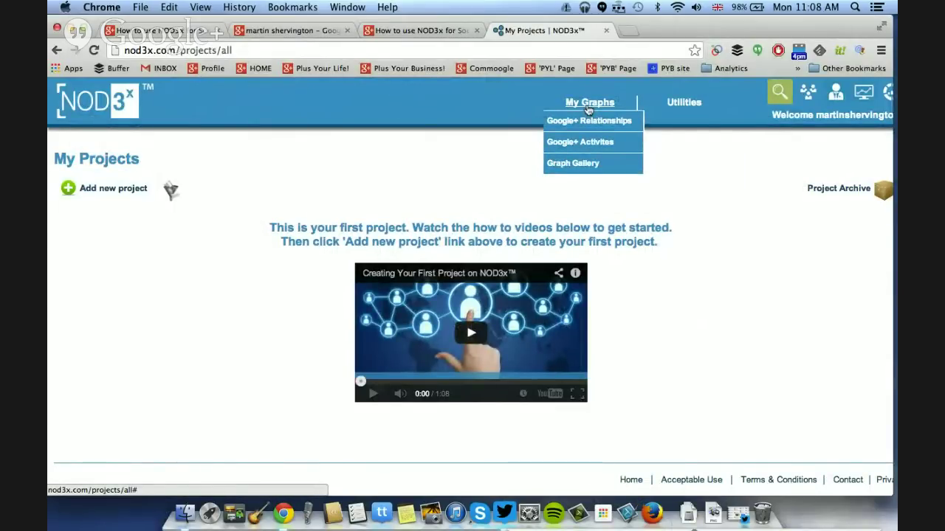
pyautogui.click(588, 122)
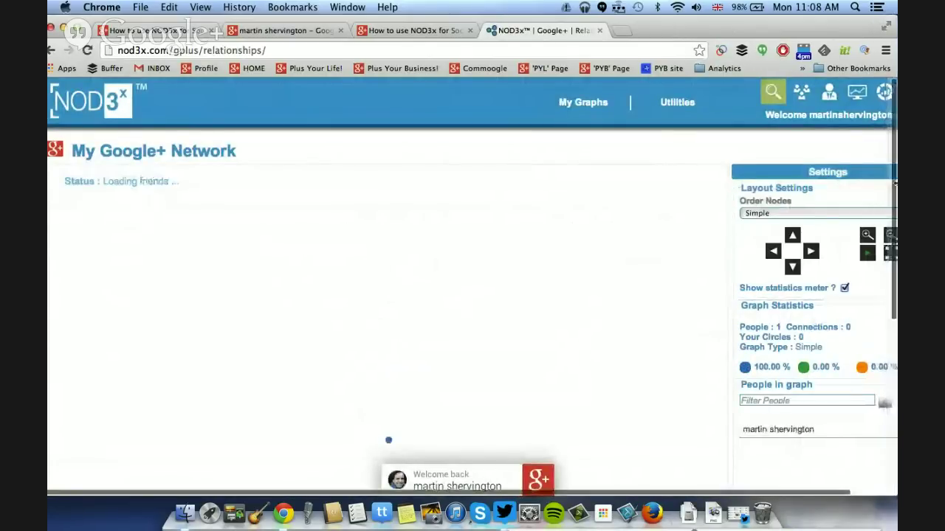
# Expand the browser window to full screen and bring the complete graph settings panel into view
pyautogui.moveTo(812, 28); pyautogui.dragTo(815, 27)
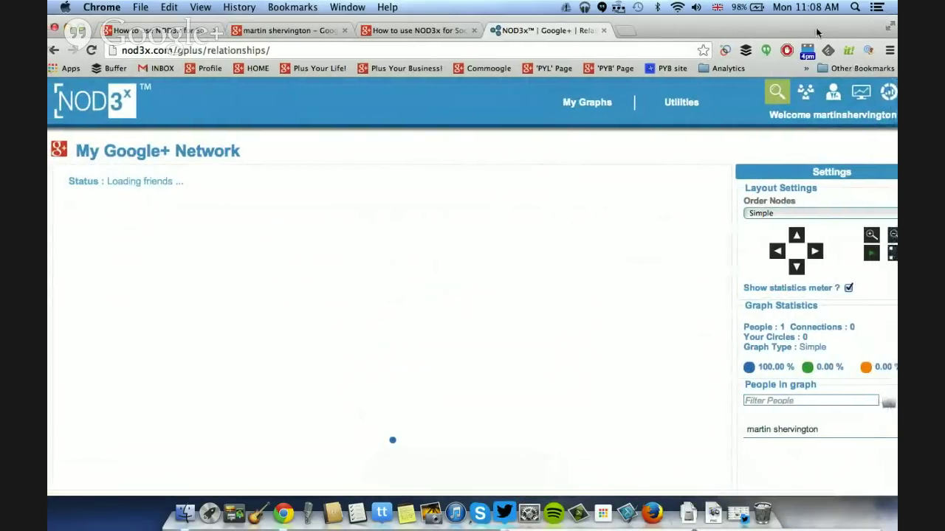
pyautogui.click(889, 28)
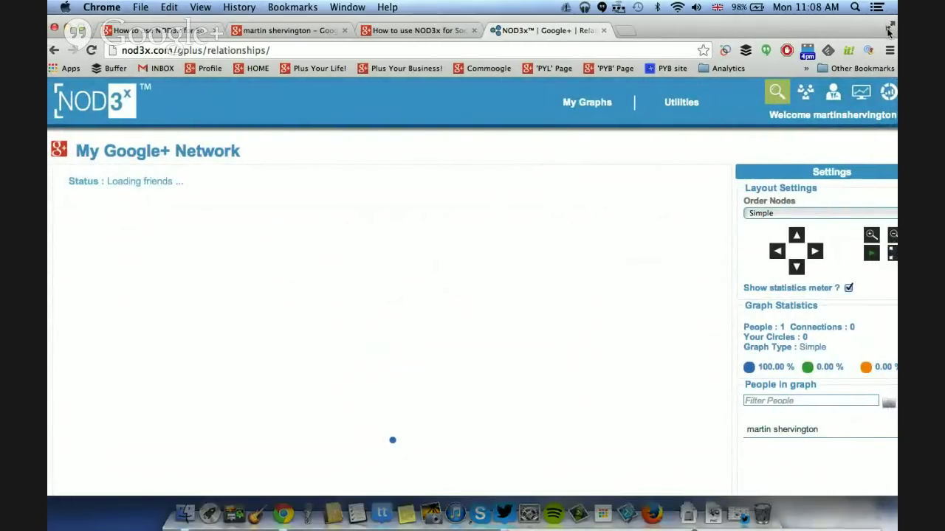
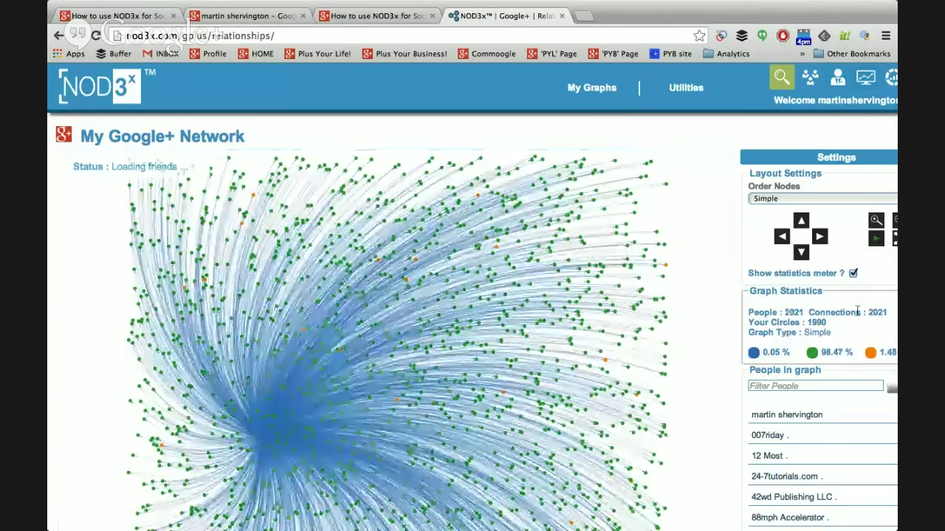
pyautogui.hscroll(2, 858, 314)
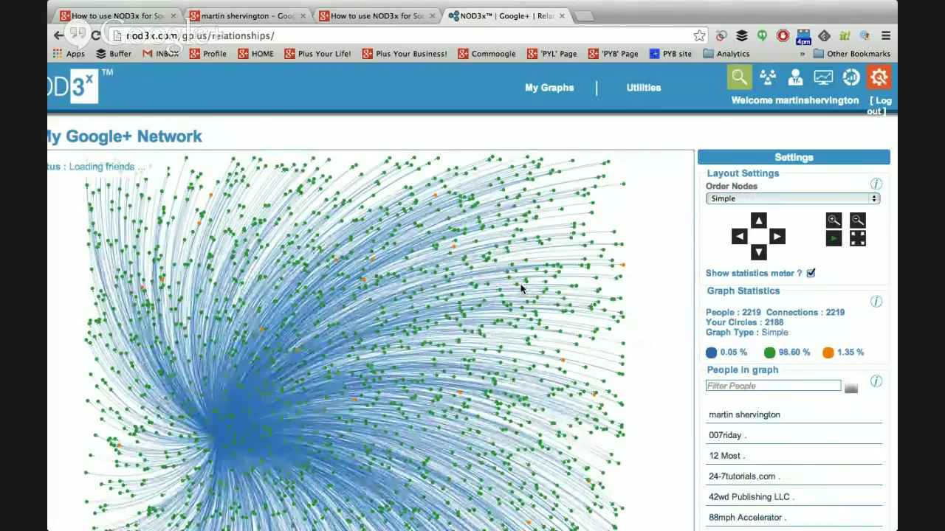
# Inspect the connections of individual nodes in the Google+ network, and open and close one node's centrality details
pyautogui.moveTo(517, 288)
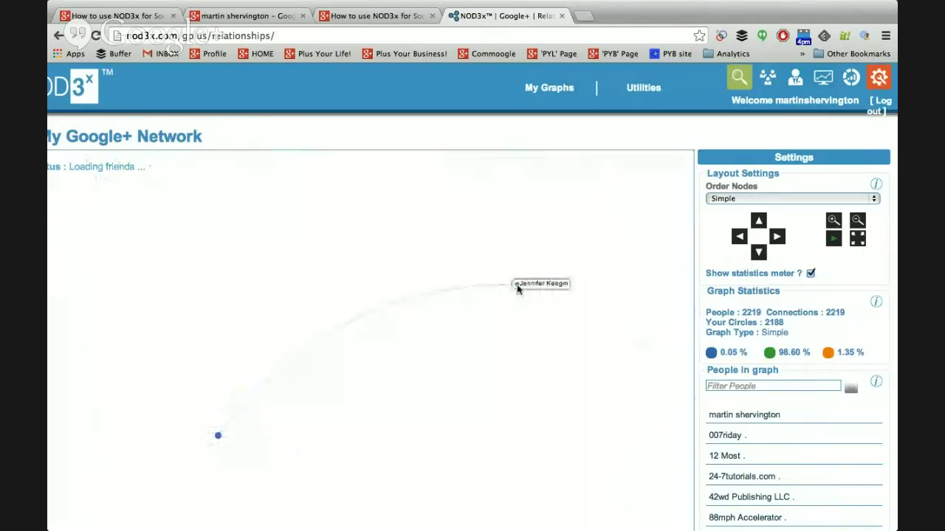
pyautogui.moveTo(517, 288); pyautogui.dragTo(448, 255)
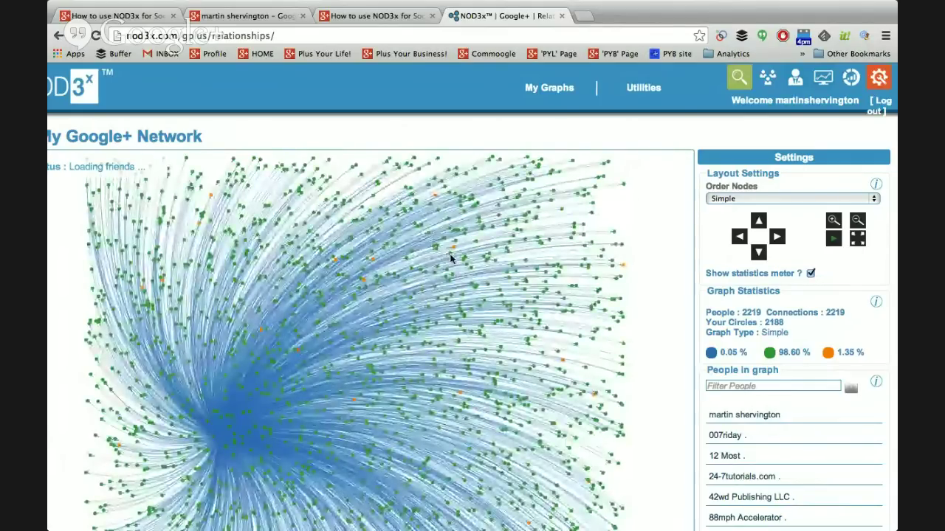
pyautogui.moveTo(437, 252)
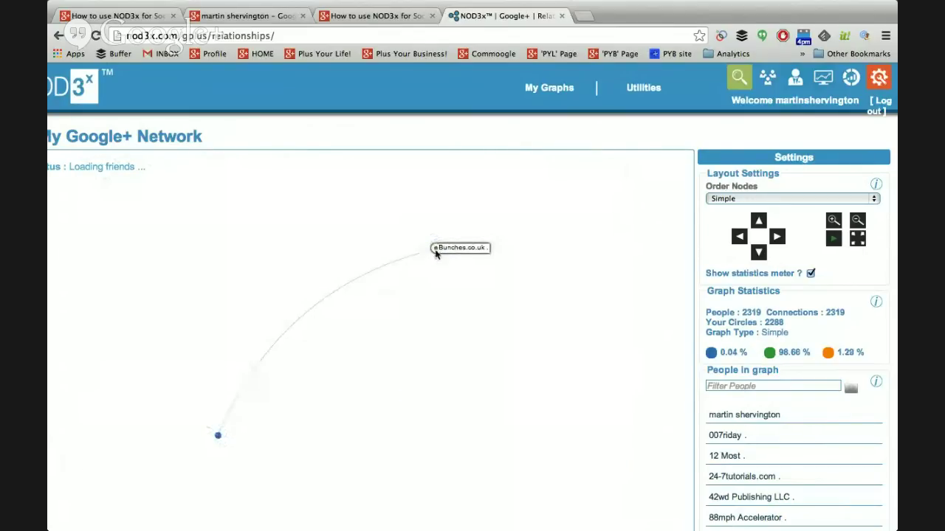
pyautogui.click(471, 252)
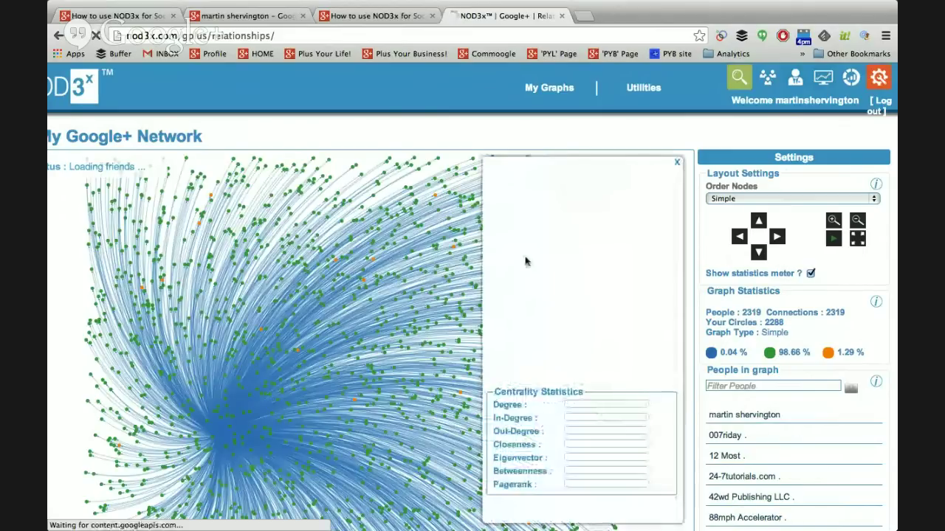
pyautogui.click(677, 162)
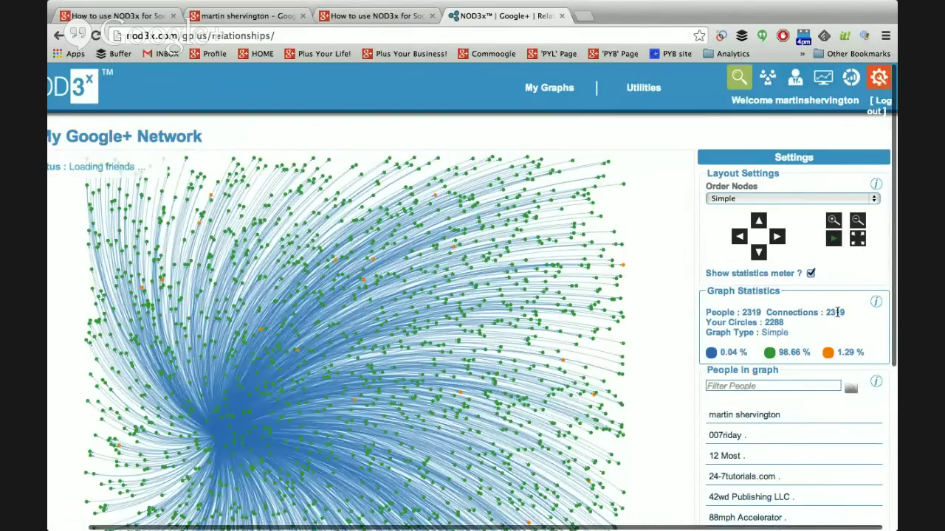
# Run the layout arrangement on the Google+ network graph
pyautogui.click(834, 244)
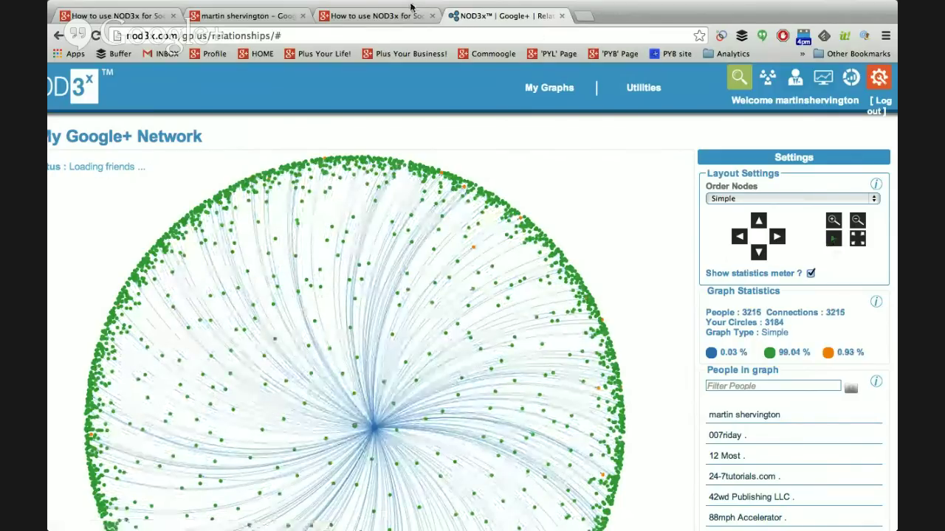
# Leave full screen, return to the Google+ Hangouts window and stop sharing the screen
pyautogui.moveTo(626, 6)
pyautogui.click(876, 6)
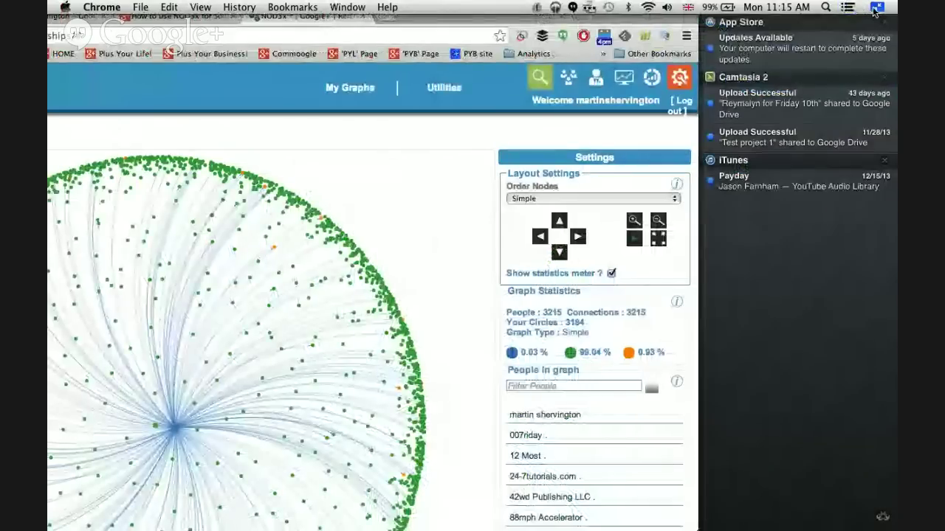
pyautogui.click(873, 9)
pyautogui.press('super+ctrl+f')
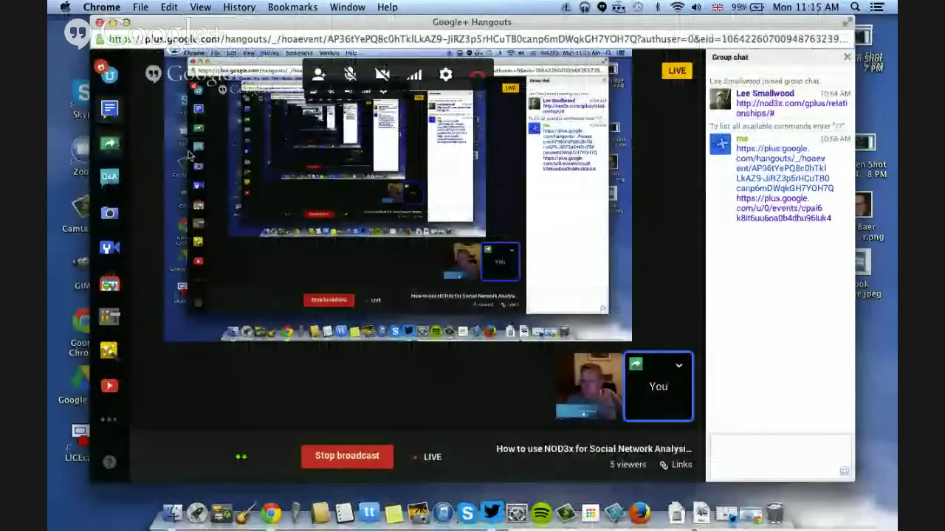
pyautogui.click(109, 142)
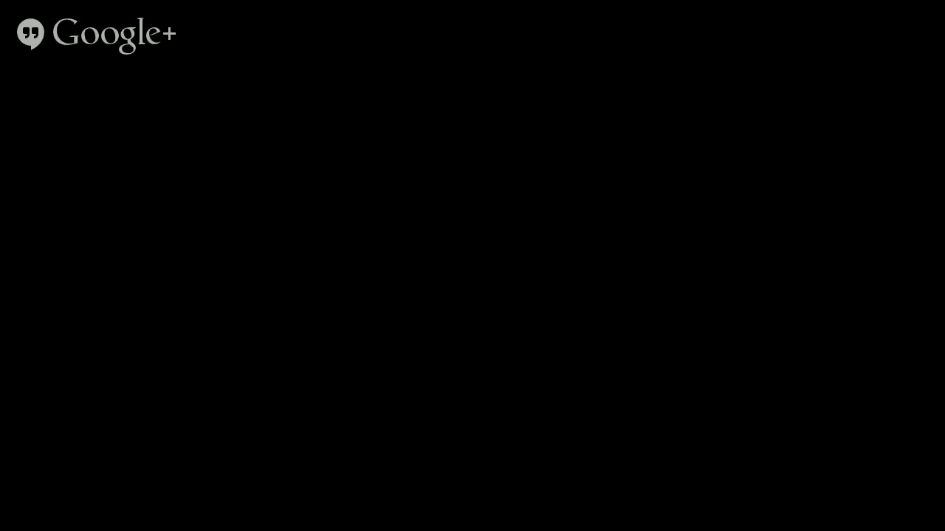
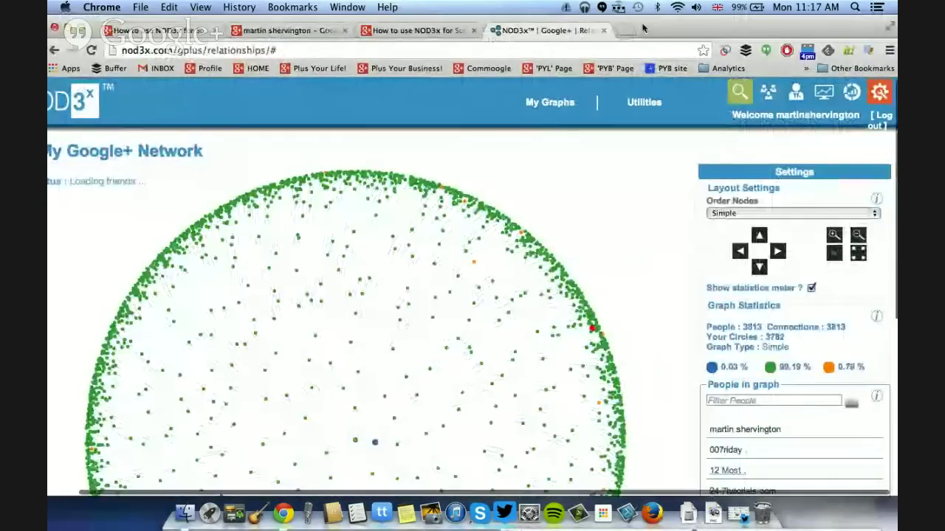
pyautogui.moveTo(656, 27); pyautogui.dragTo(667, 28)
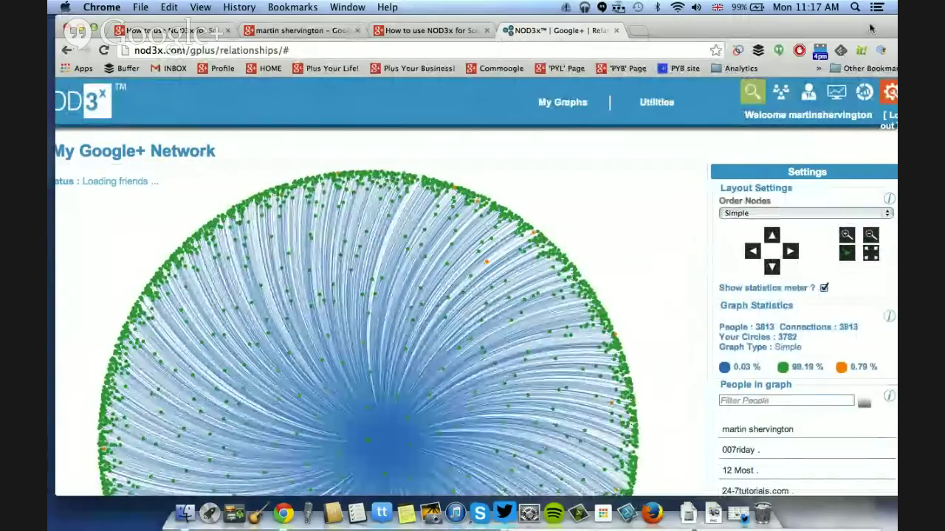
pyautogui.click(871, 28)
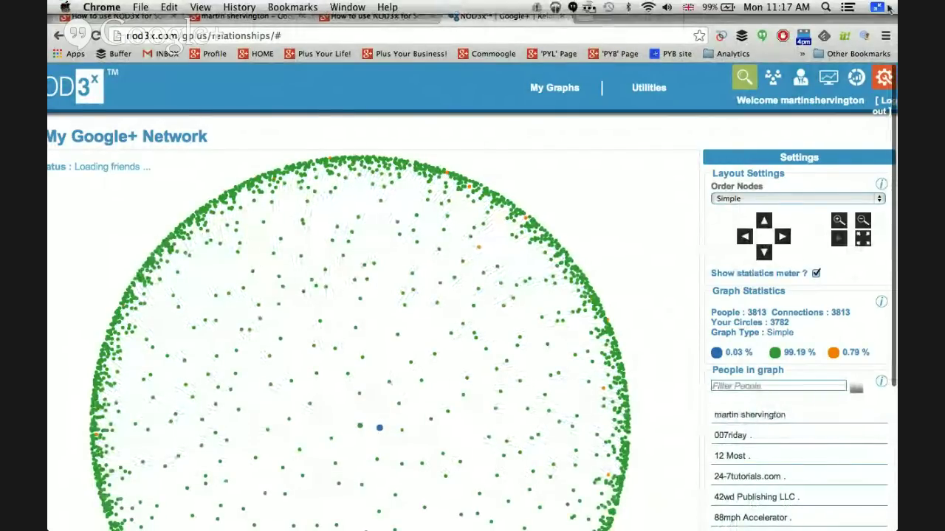
pyautogui.click(878, 7)
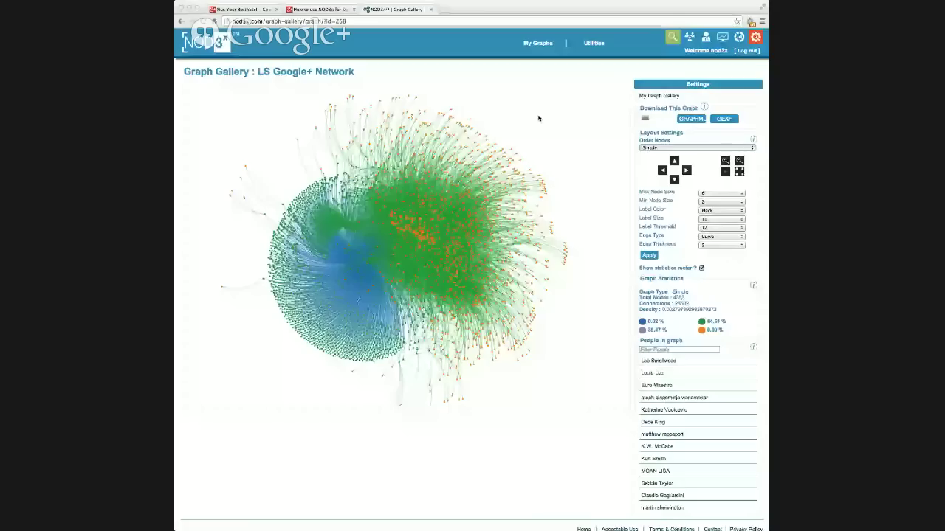
# Examine the Graph Statistics section of the LS Google+ Network graph by highlighting it, and clear the highlight
pyautogui.click(493, 7)
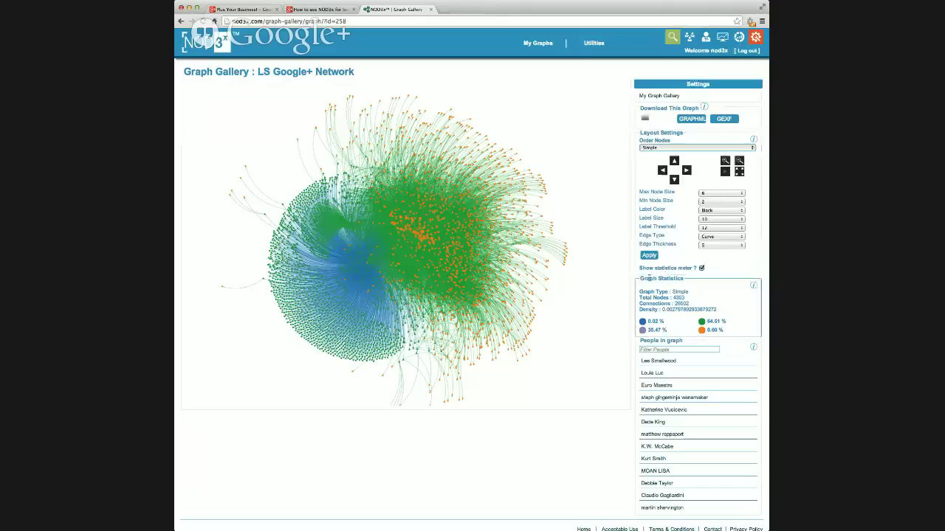
pyautogui.moveTo(640, 278); pyautogui.dragTo(707, 336)
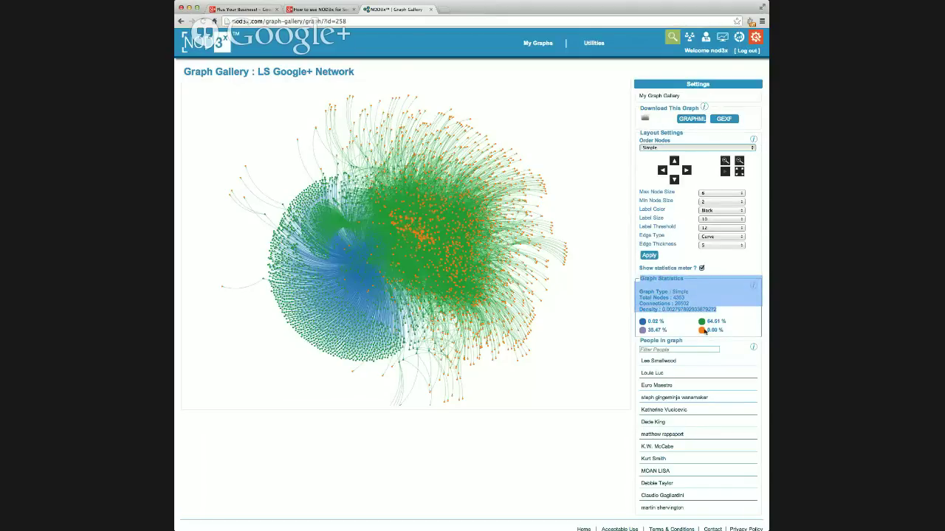
pyautogui.click(686, 298)
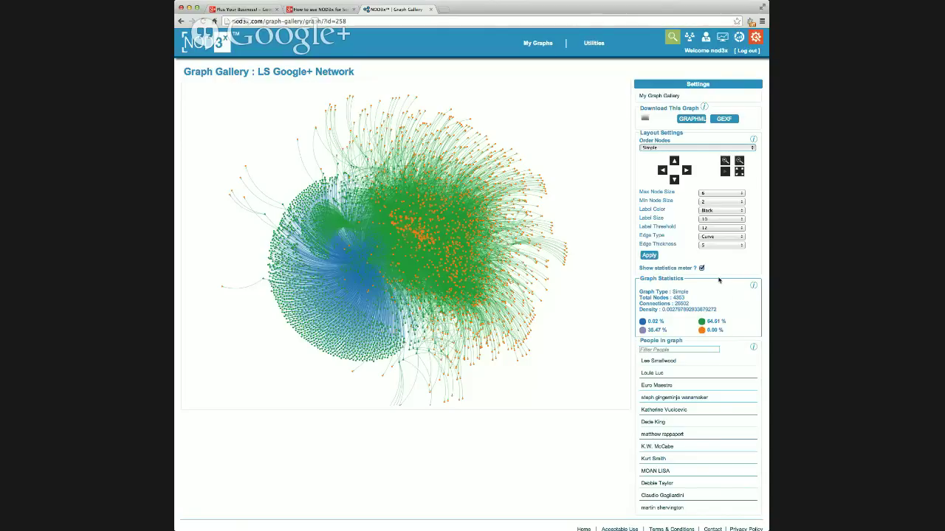
# View the connections and centrality statistics of two nodes, one in the orange cluster and one on the green outer edge
pyautogui.click(430, 235)
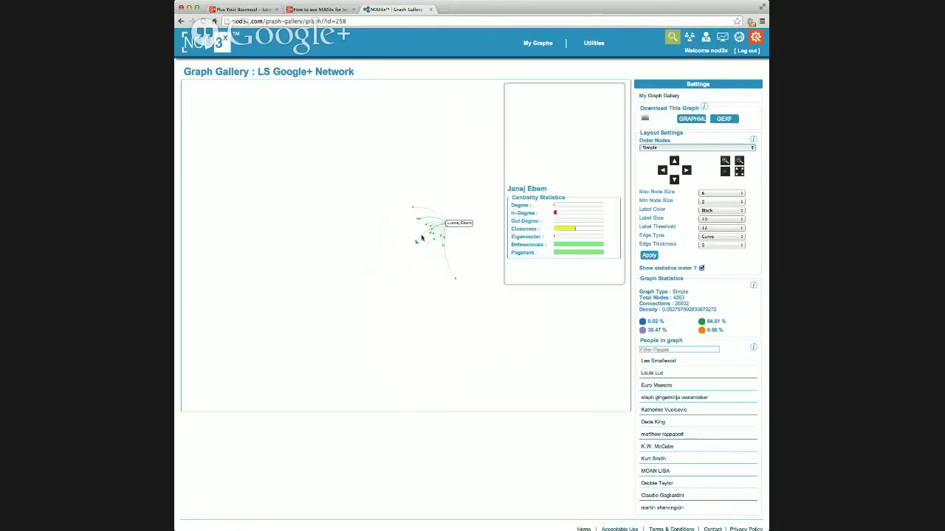
pyautogui.click(281, 238)
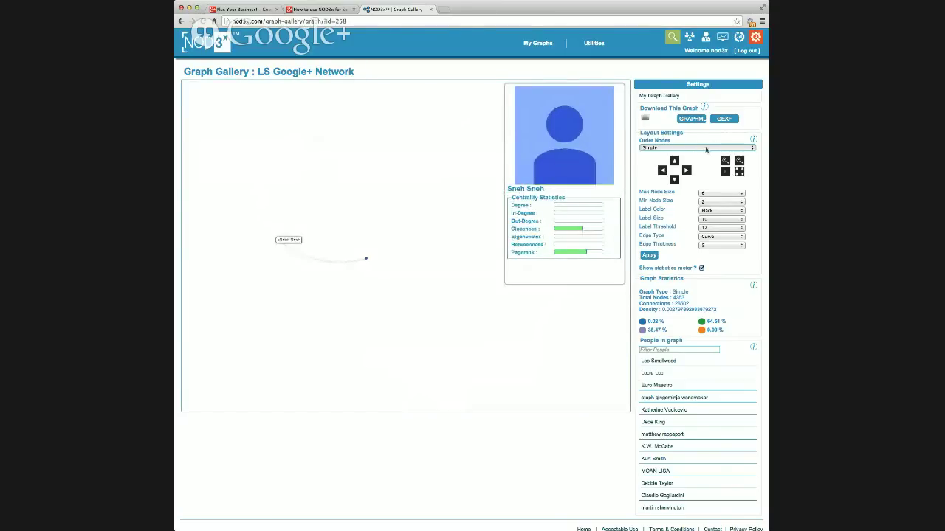
pyautogui.click(438, 169)
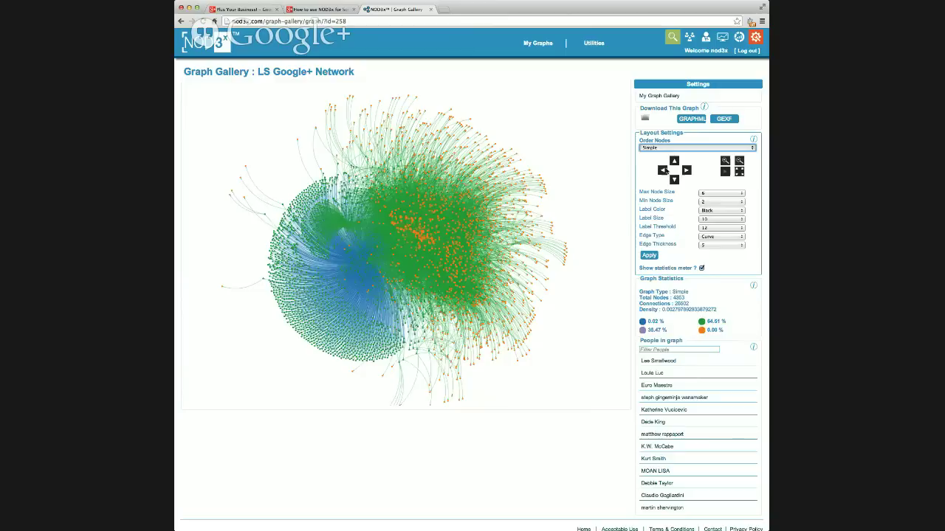
# Try ordering the nodes by In Degree, return the order to Simple, and highlight the Graph Statistics heading
pyautogui.click(662, 169)
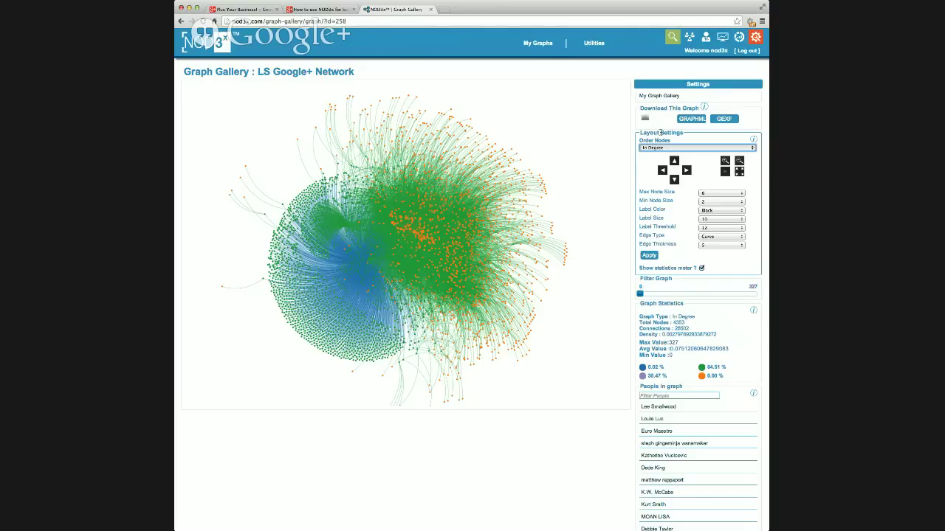
pyautogui.press('Up')
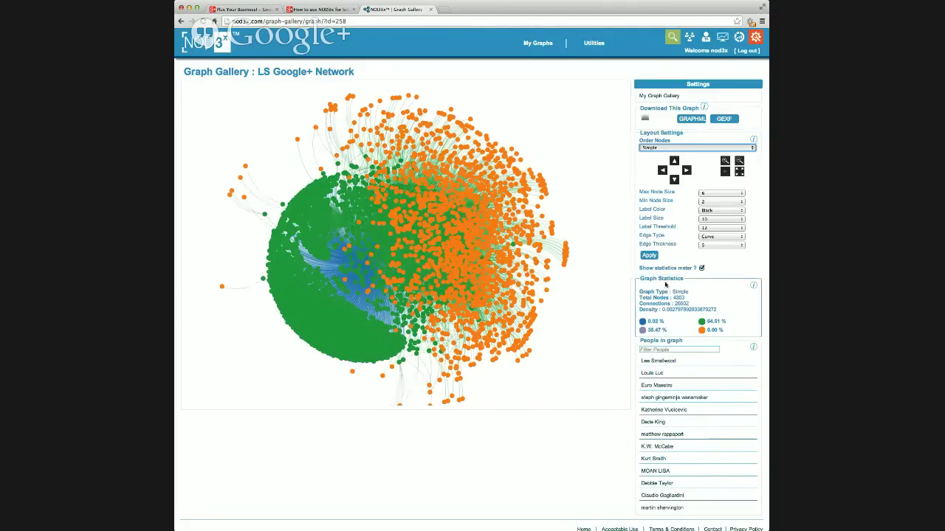
pyautogui.moveTo(642, 279); pyautogui.dragTo(690, 279)
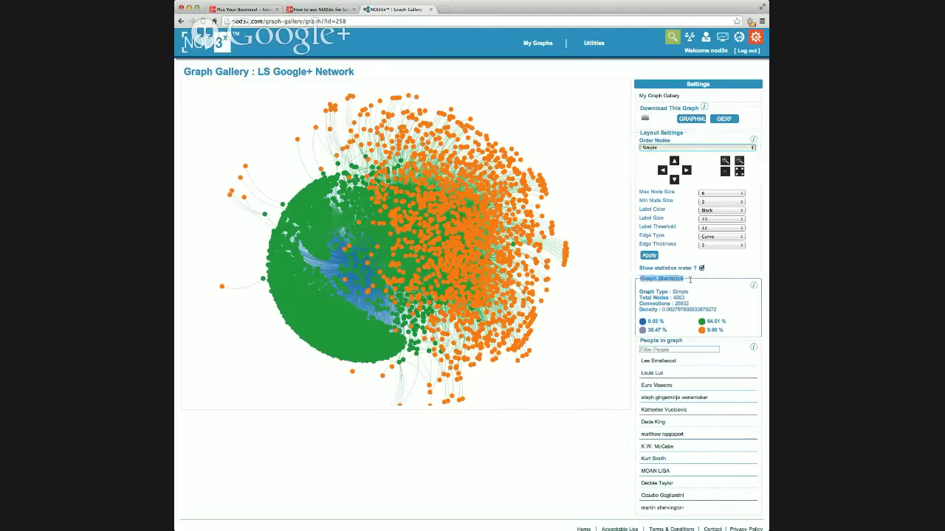
# Order the nodes by In Degree and set the graph filter to 32.7
pyautogui.click(665, 149)
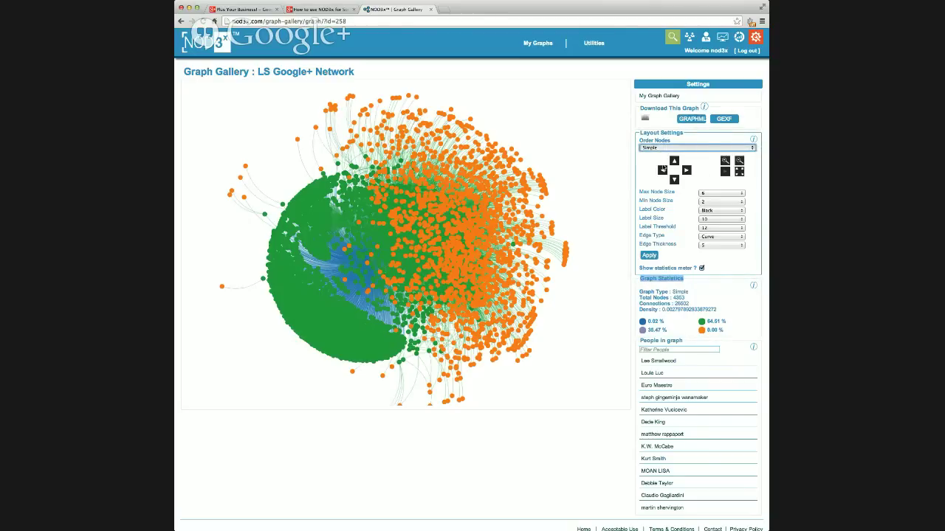
pyautogui.press('Down')
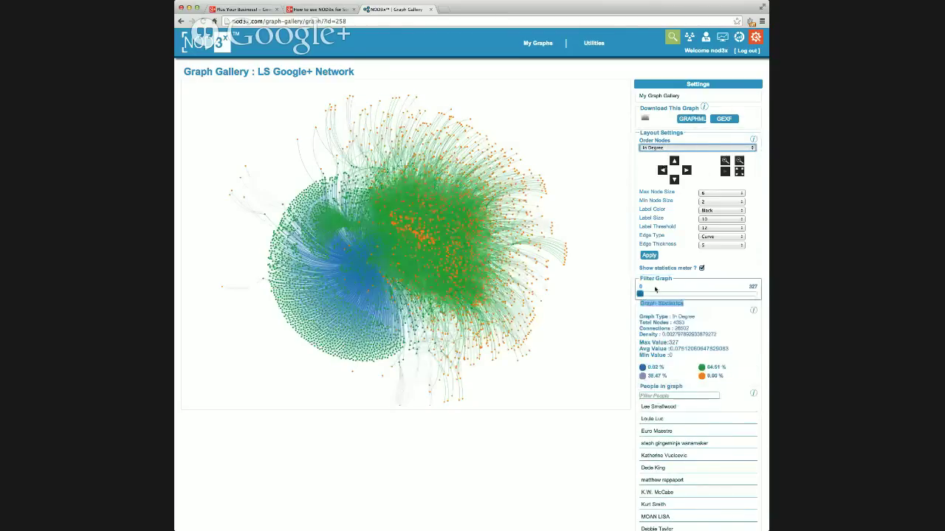
pyautogui.click(651, 295)
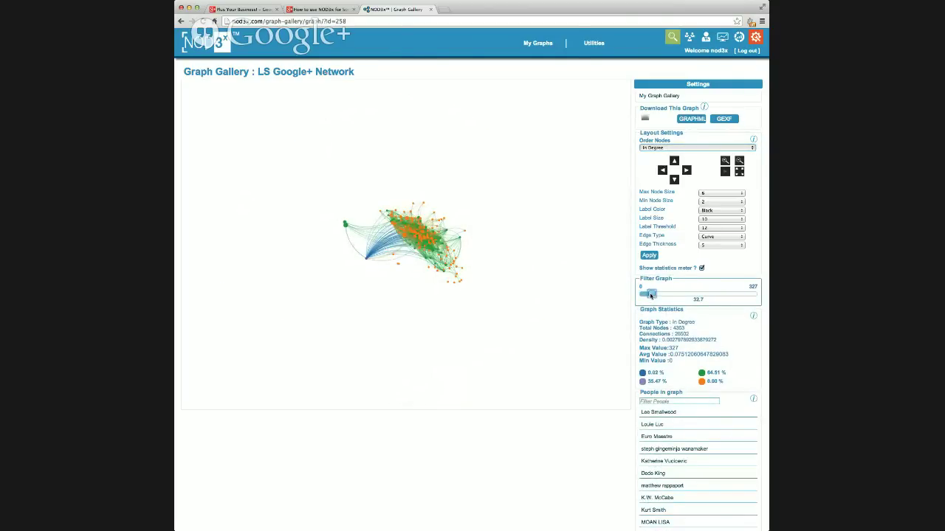
# Raise the In Degree graph filter to 98.1
pyautogui.scroll(5, 376, 288)
pyautogui.scroll(-6, 377, 288)
pyautogui.scroll(1, 376, 287)
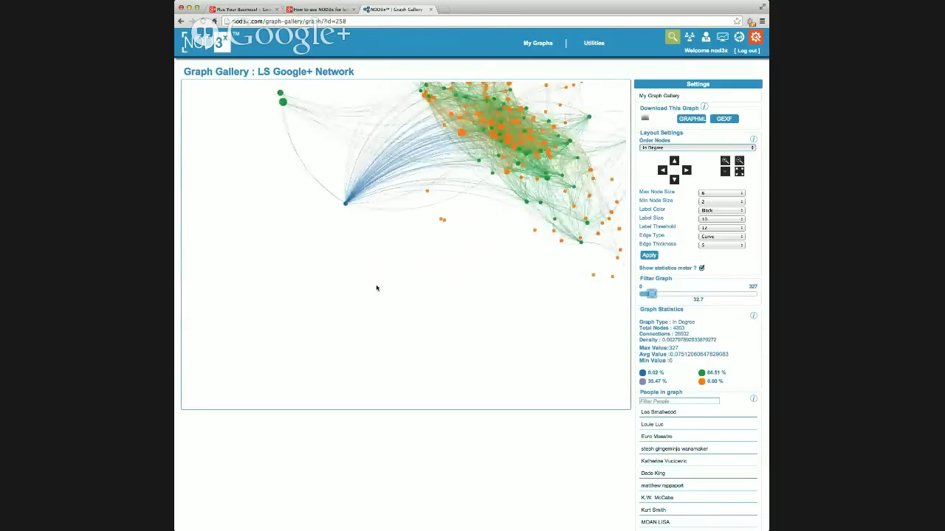
pyautogui.moveTo(377, 236); pyautogui.dragTo(319, 329)
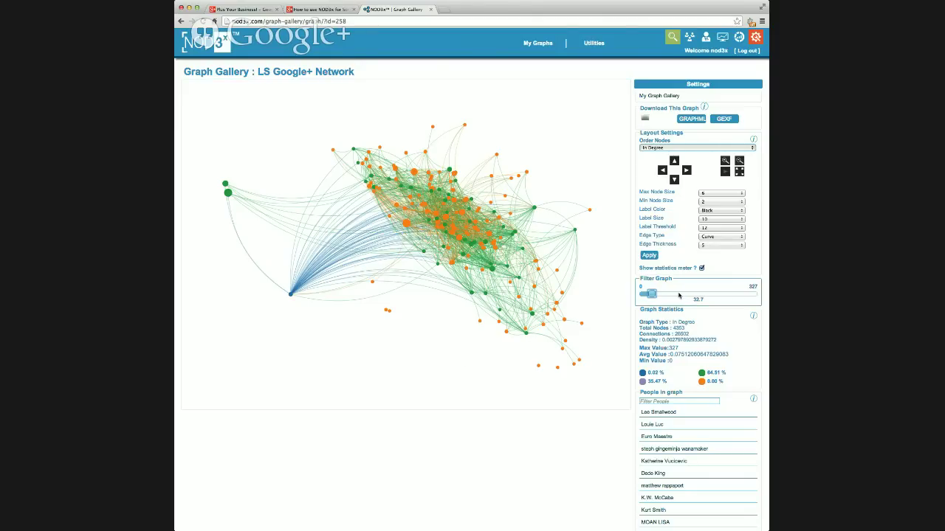
pyautogui.click(679, 295)
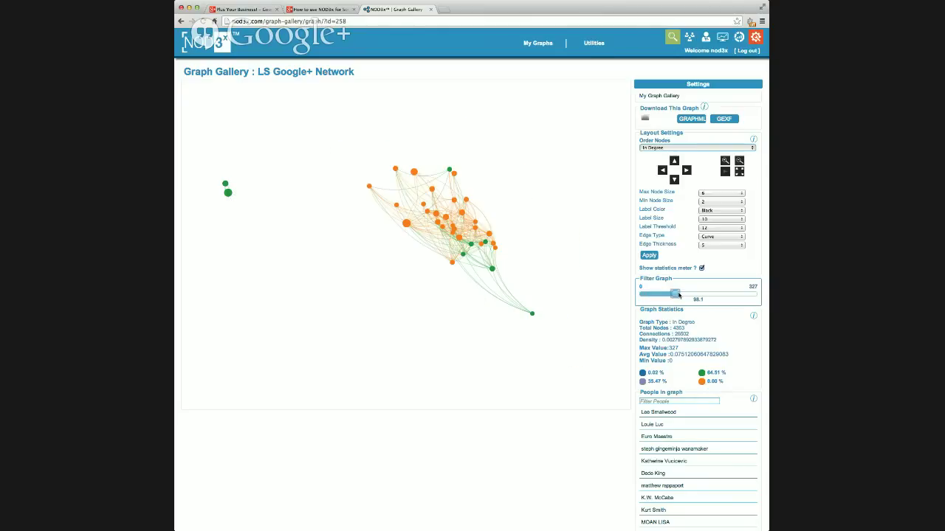
# Try higher levels of the In Degree graph filter, ending at 130.8
pyautogui.click(698, 295)
pyautogui.click(713, 296)
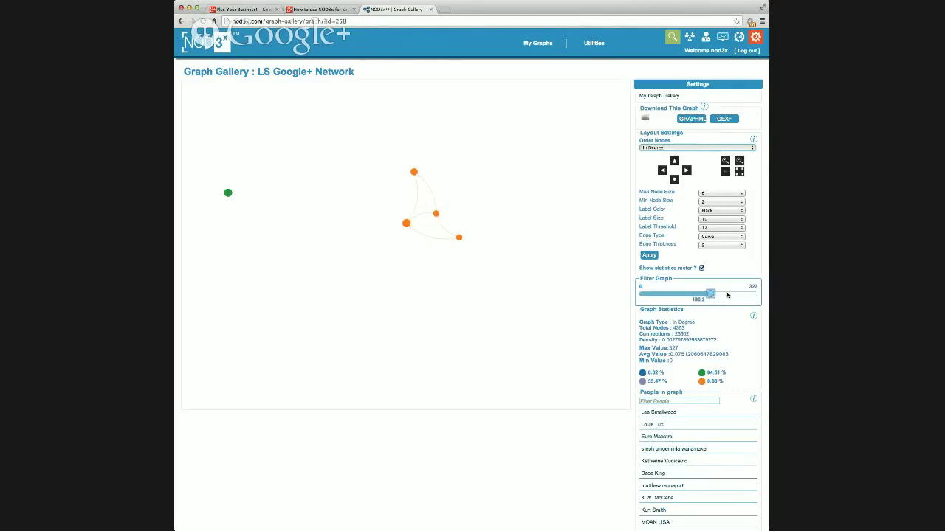
pyautogui.click(686, 295)
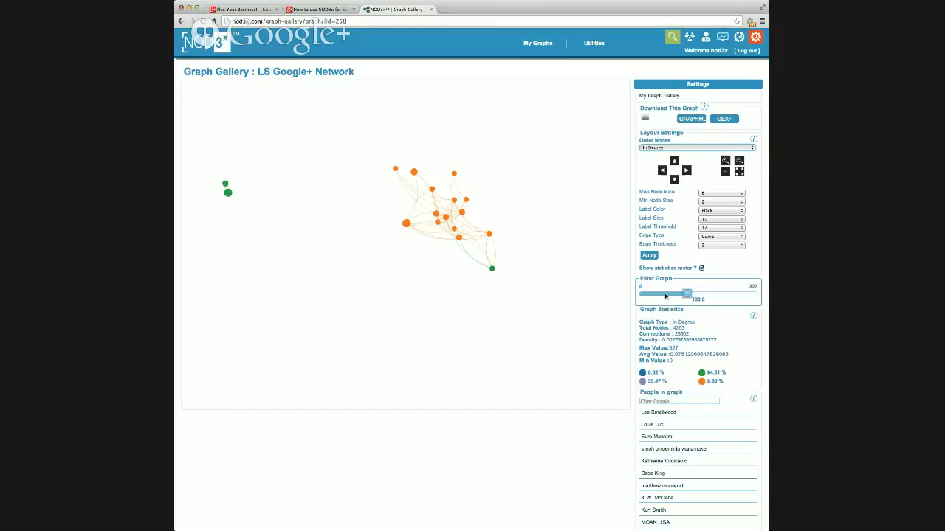
# Lower the In Degree graph filter to 0 to view the whole network, and set it back to 32.7
pyautogui.click(665, 296)
pyautogui.click(654, 295)
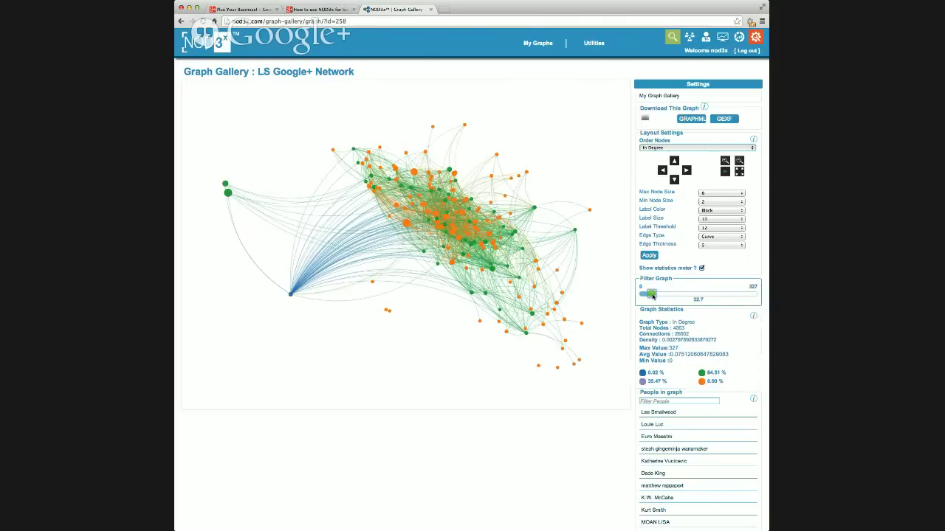
pyautogui.moveTo(653, 296); pyautogui.dragTo(636, 296)
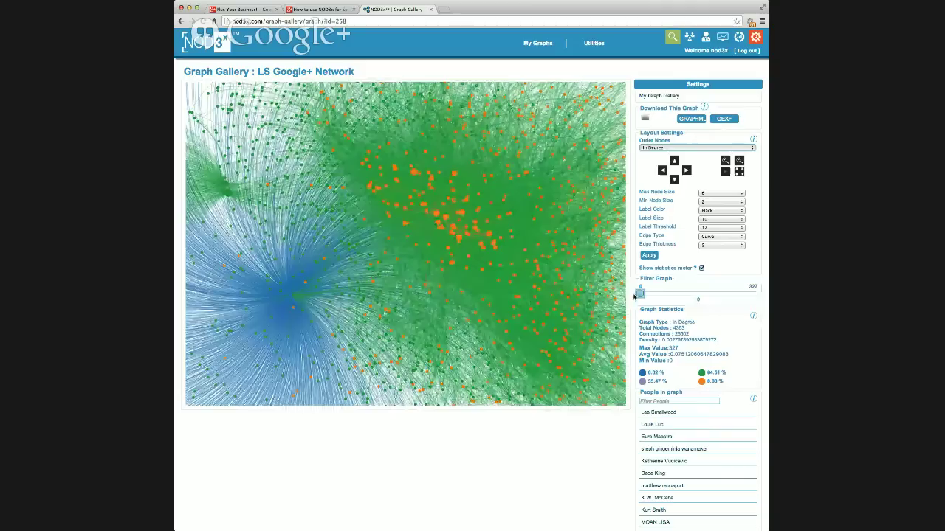
pyautogui.click(650, 296)
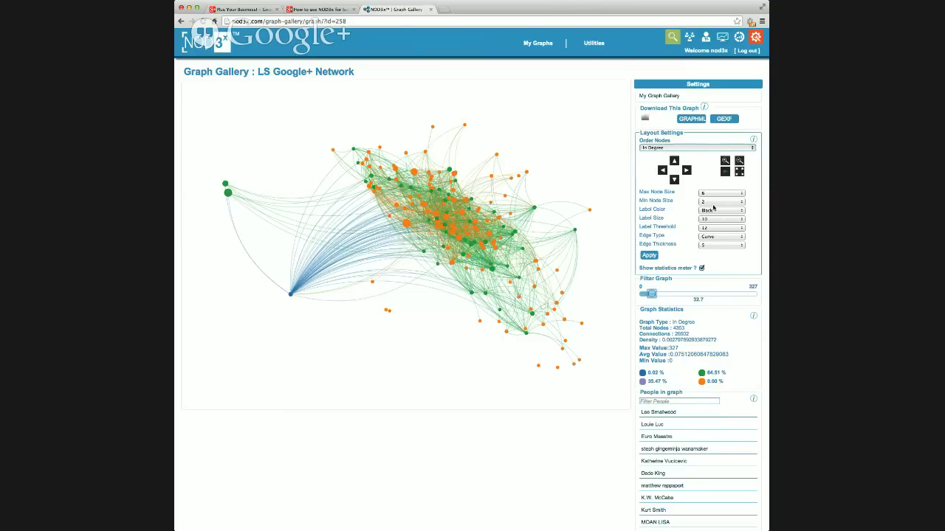
# Apply a label threshold of 2 and a label size of 6 to the graph
pyautogui.click(710, 230)
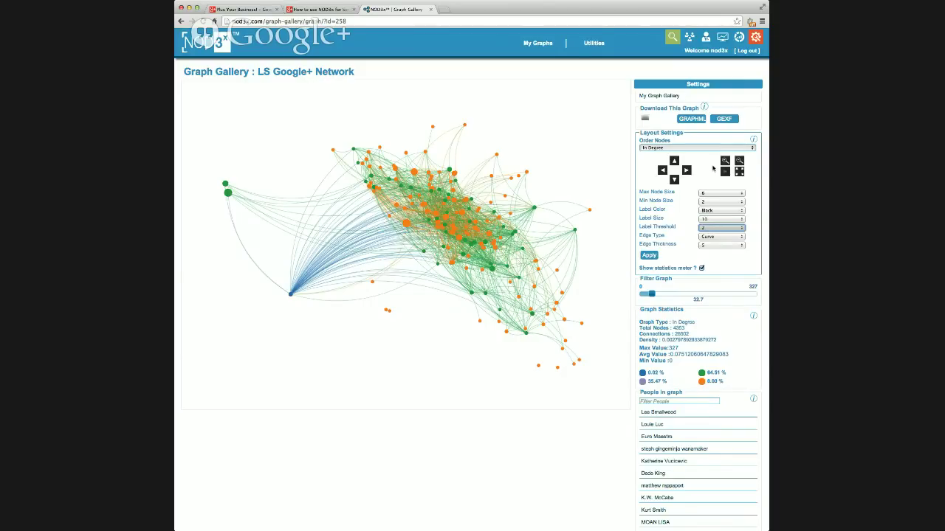
pyautogui.click(649, 256)
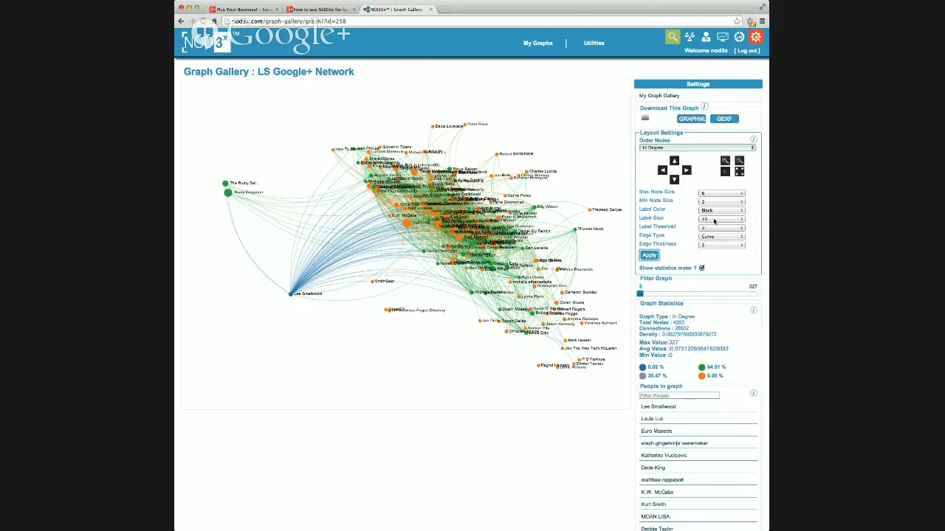
pyautogui.click(714, 221)
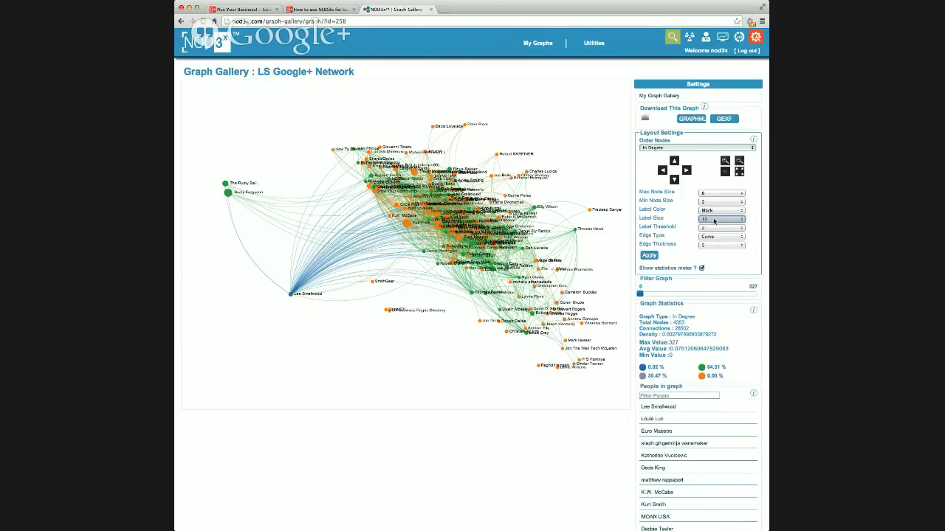
pyautogui.click(648, 255)
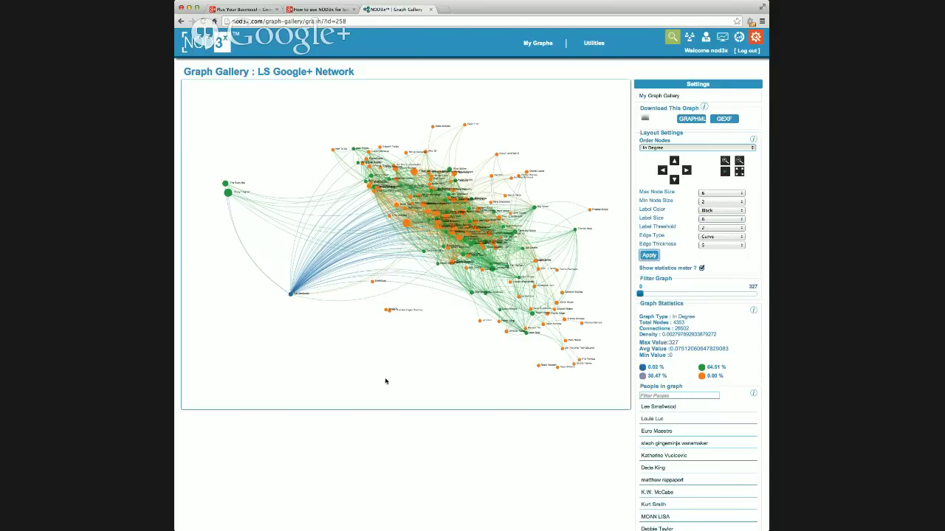
# View the centrality statistics of an isolated orange node above the cluster, and set the graph filter to 32.7 again
pyautogui.scroll(3, 373, 335)
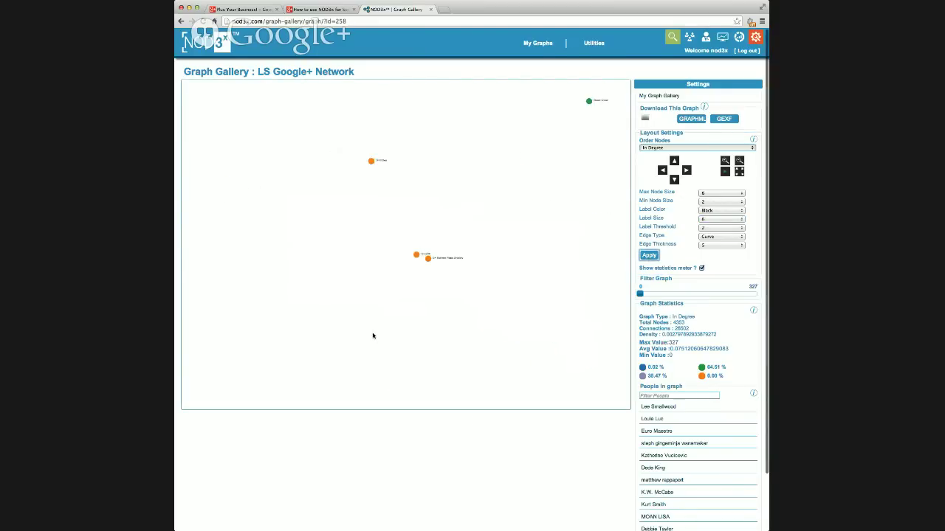
pyautogui.moveTo(483, 251); pyautogui.dragTo(322, 394)
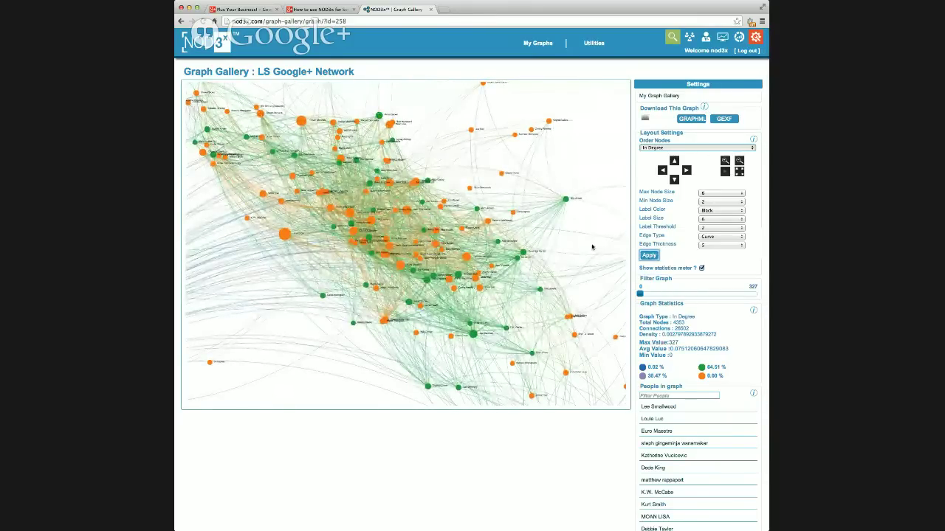
pyautogui.click(470, 130)
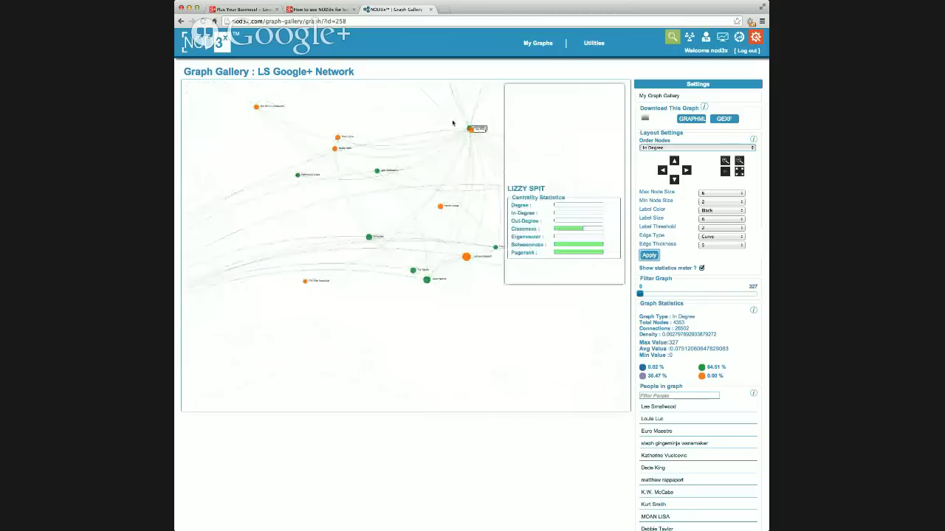
pyautogui.click(452, 123)
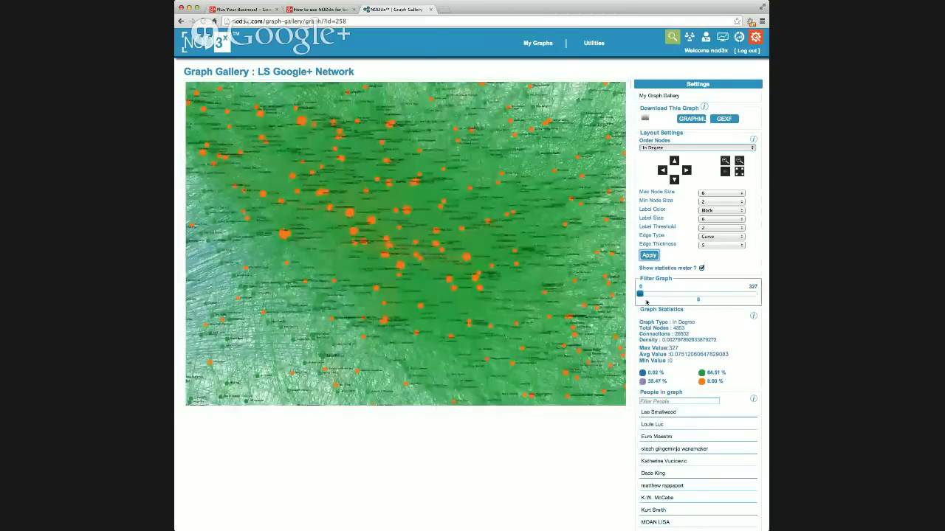
pyautogui.moveTo(640, 293); pyautogui.dragTo(650, 294)
# View the connections and centrality statistics of the green node at the cluster's upper edge and an orange node near its centre
pyautogui.click(380, 116)
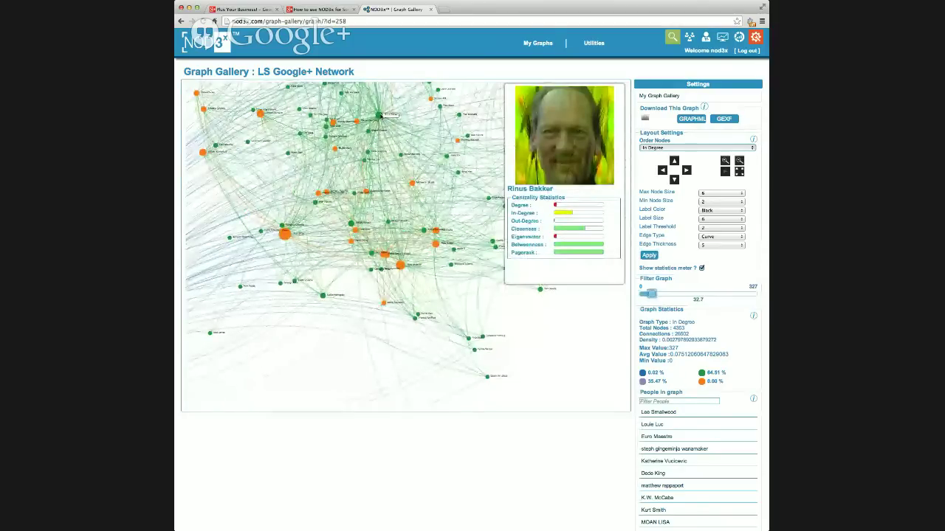
pyautogui.click(380, 116)
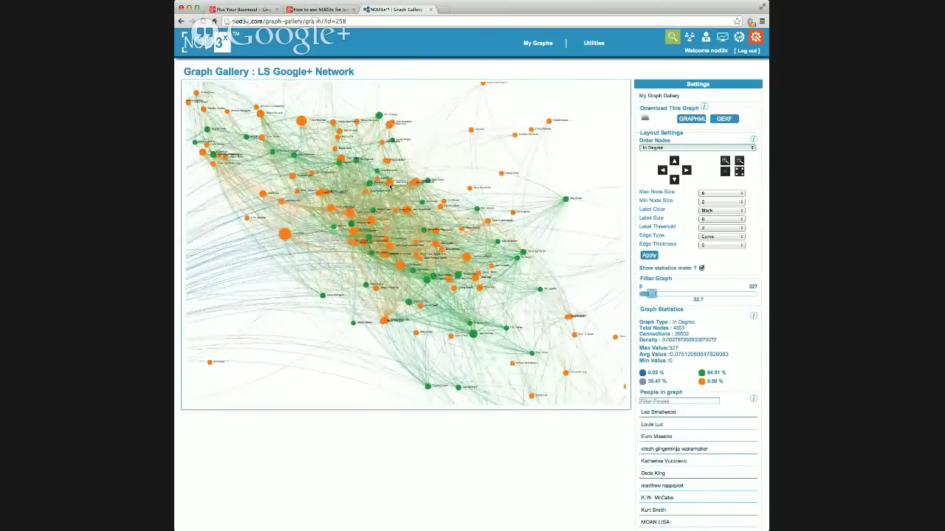
pyautogui.click(391, 187)
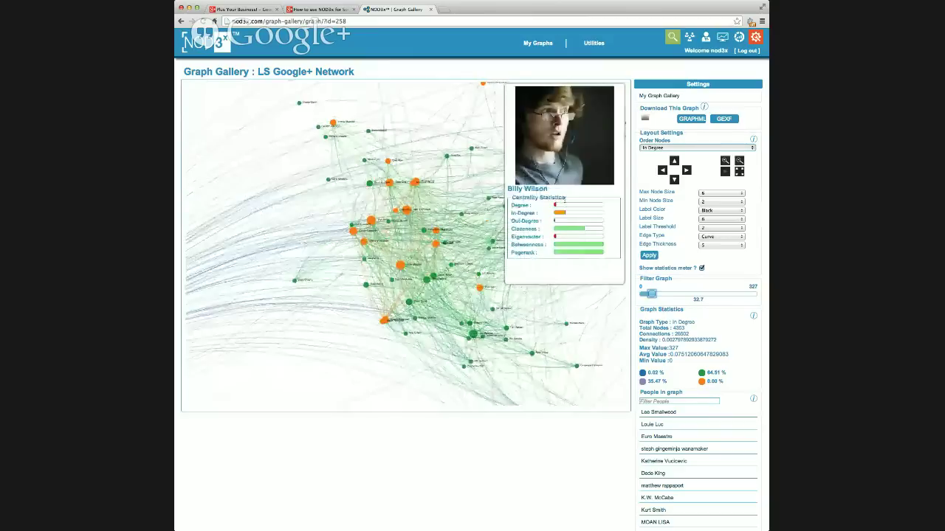
pyautogui.click(421, 125)
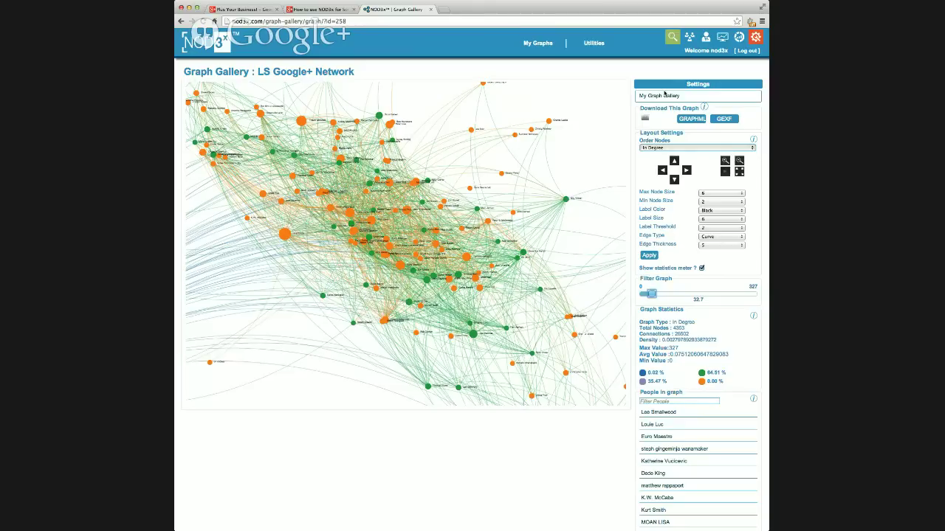
# Examine the large orange node in the upper part of the cluster, and highlight the Total Nodes statistic
pyautogui.click(301, 122)
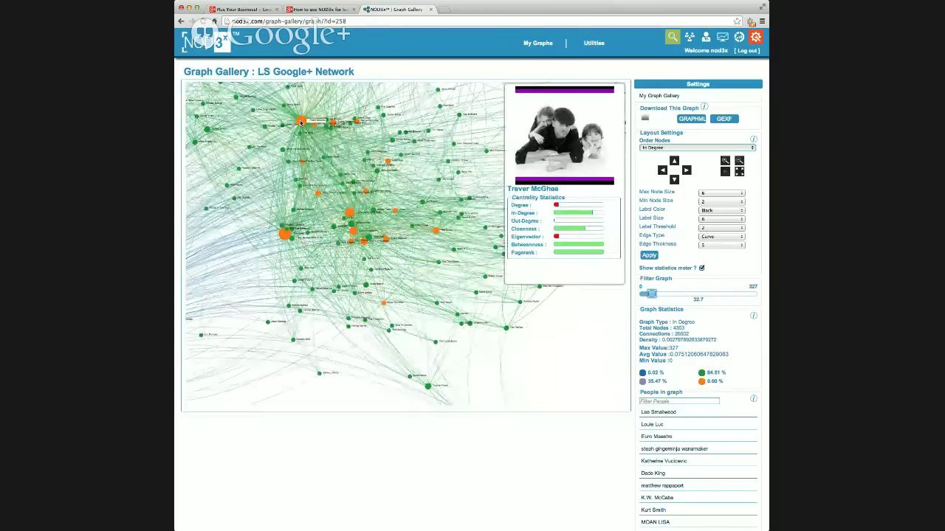
pyautogui.click(301, 124)
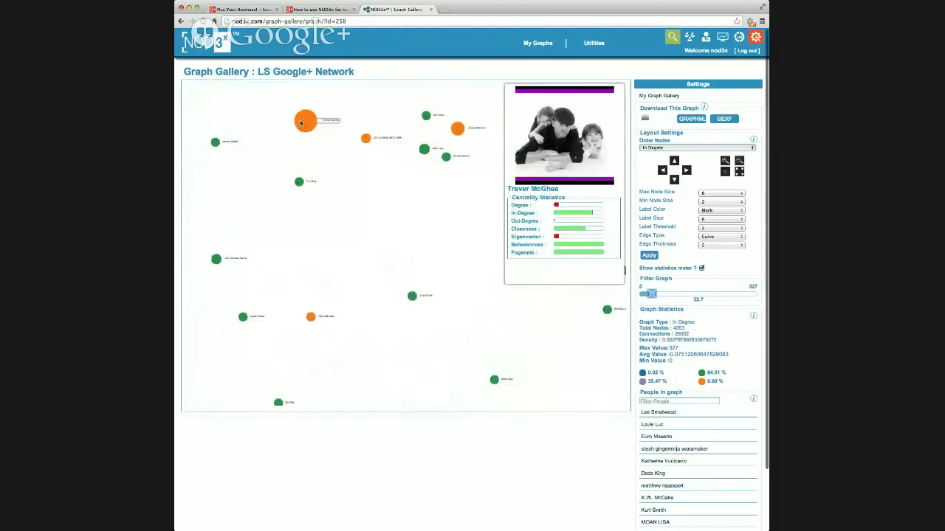
pyautogui.click(347, 177)
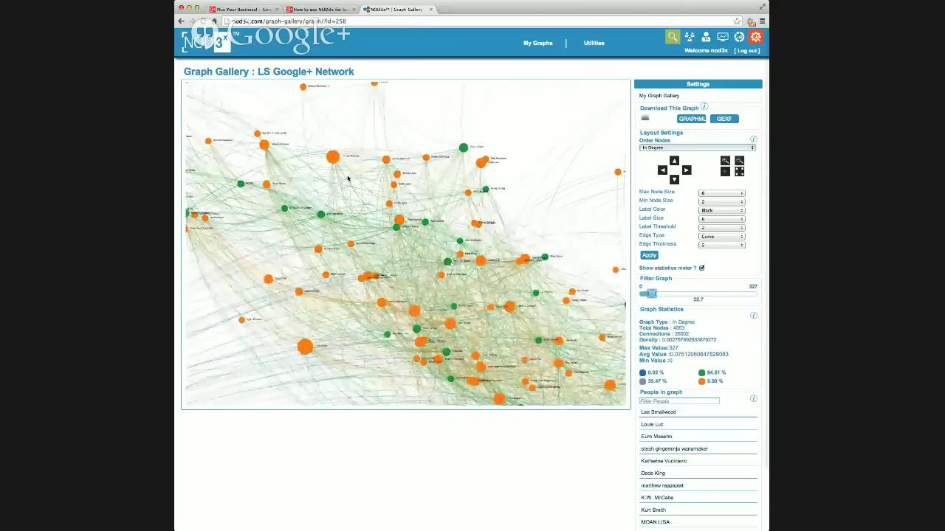
pyautogui.moveTo(651, 327); pyautogui.dragTo(685, 328)
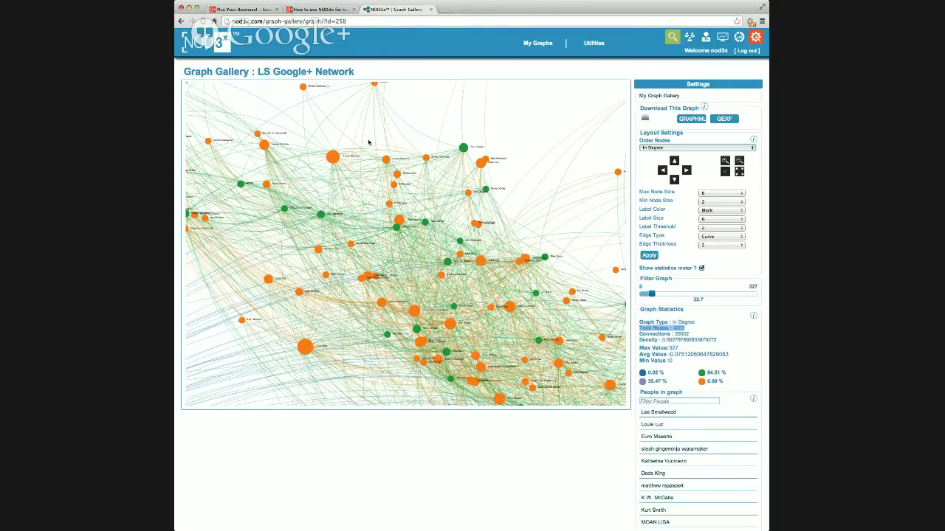
# Compare the centrality statistics of the large upper orange node with those of orange nodes in the middle of the cluster
pyautogui.click(332, 158)
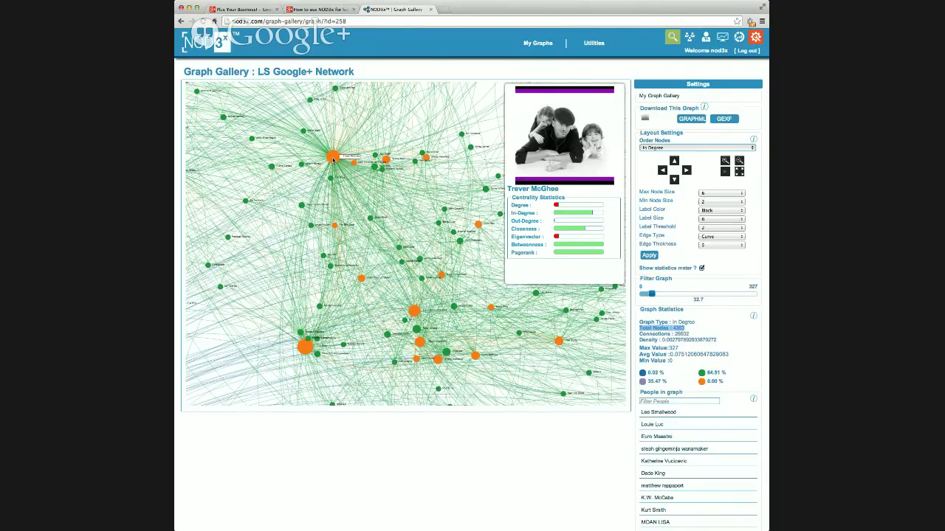
pyautogui.click(332, 158)
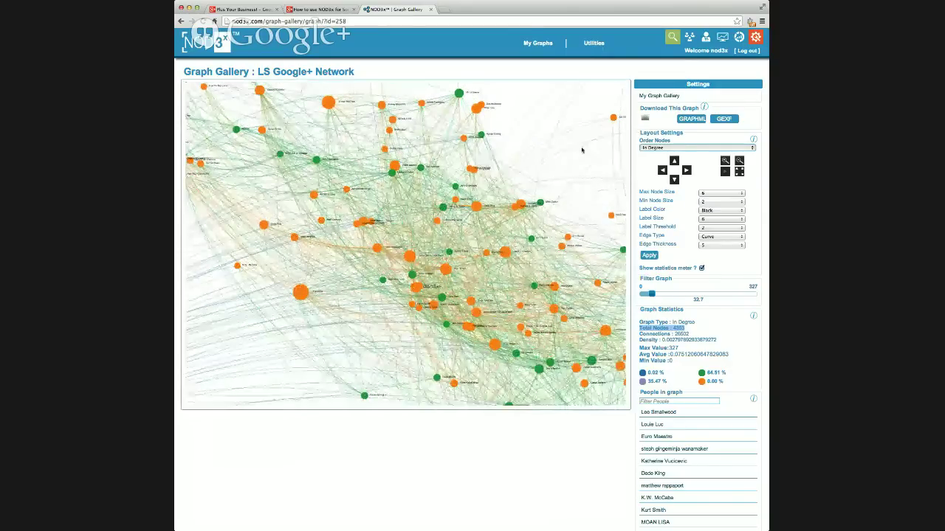
pyautogui.click(443, 273)
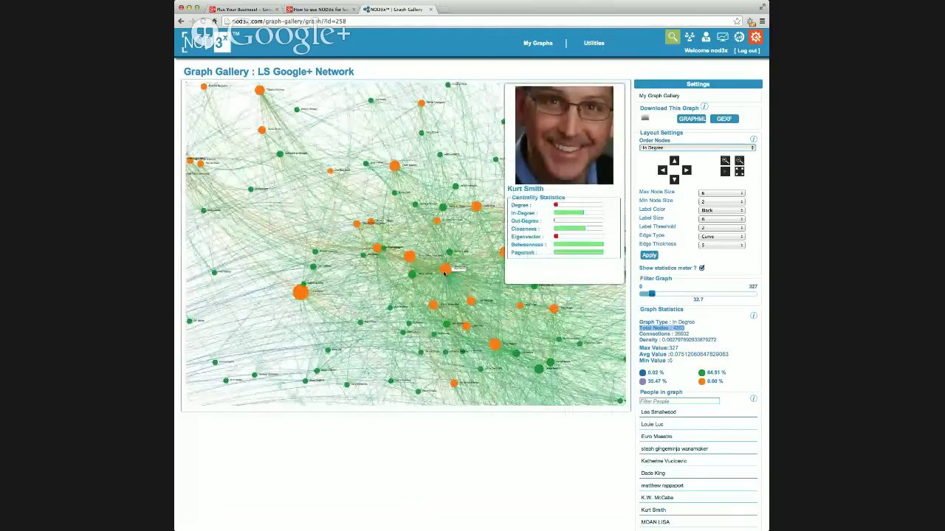
pyautogui.click(409, 256)
pyautogui.click(377, 248)
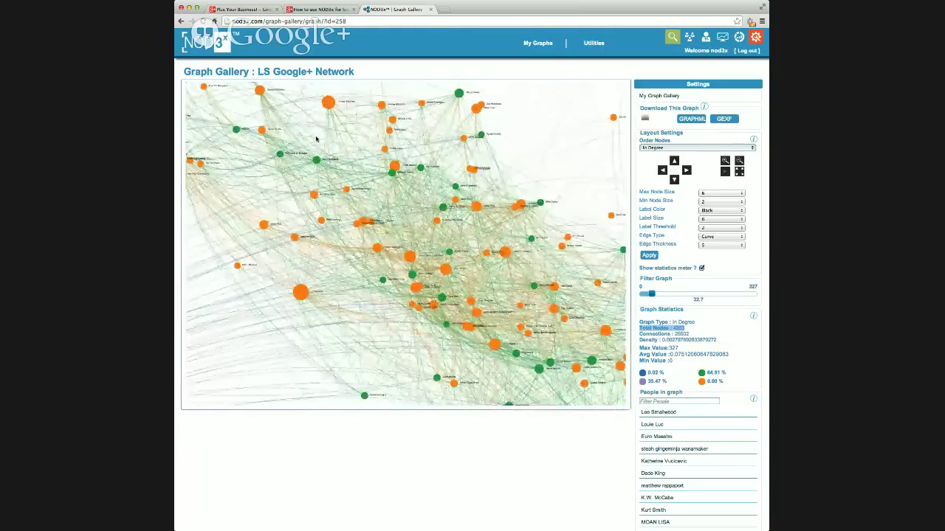
# View the connections and centrality statistics of the large orange node at the cluster's upper edge, and restore the filtered graph
pyautogui.click(318, 159)
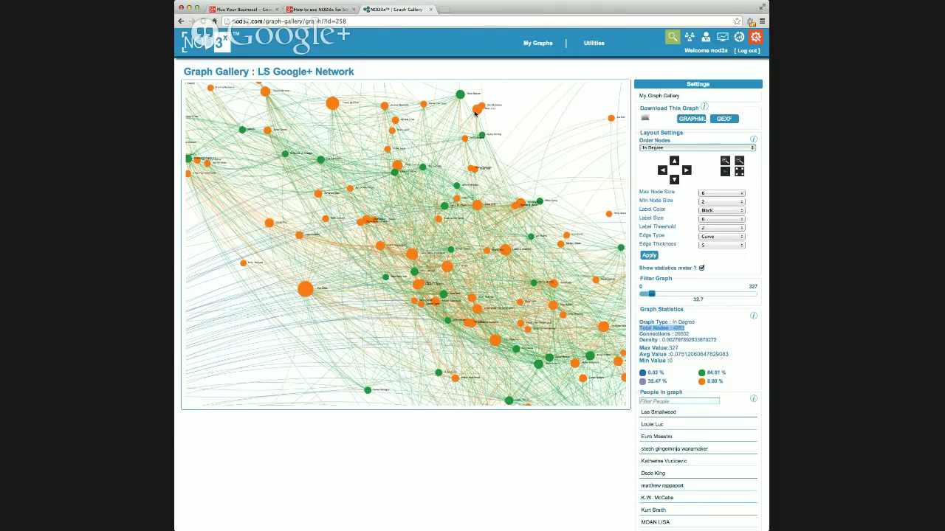
pyautogui.click(476, 112)
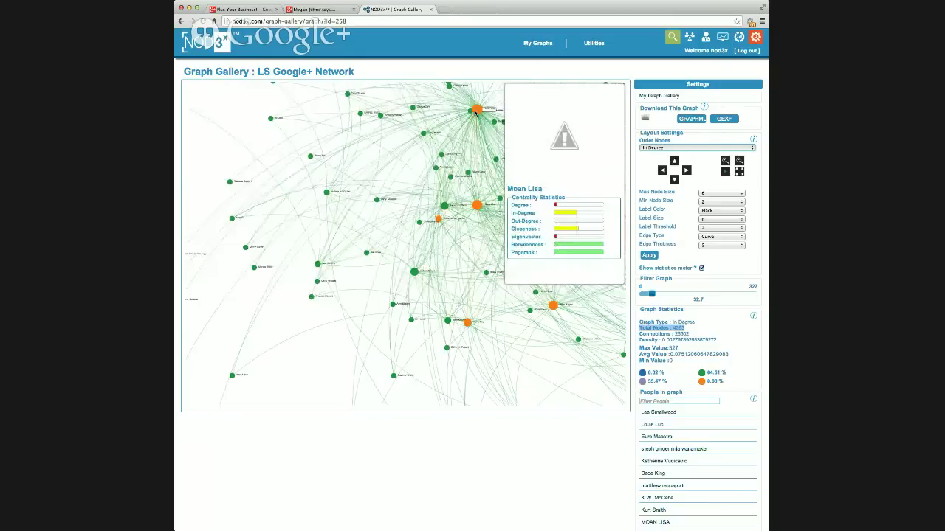
pyautogui.click(398, 96)
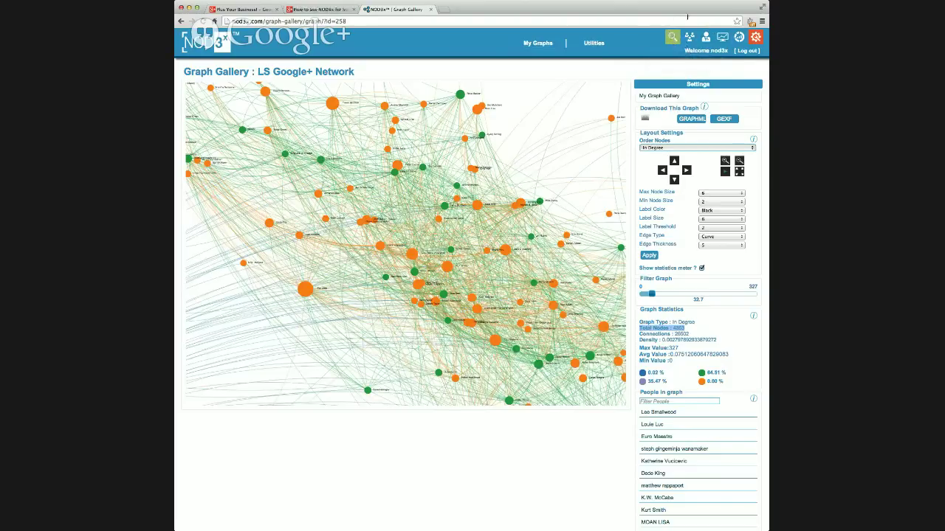
# Open the dashboard of the #ns project from My Projects, and highlight its name and start date
pyautogui.click(677, 44)
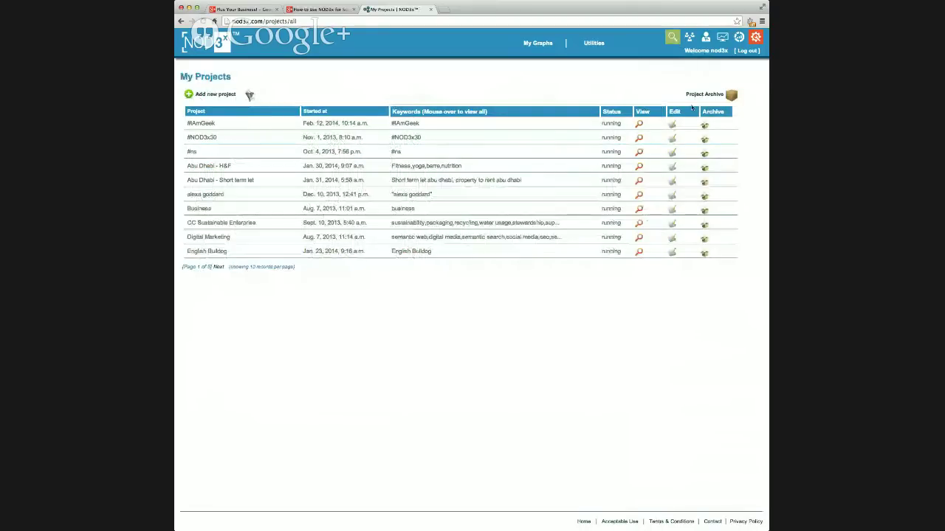
pyautogui.moveTo(640, 138)
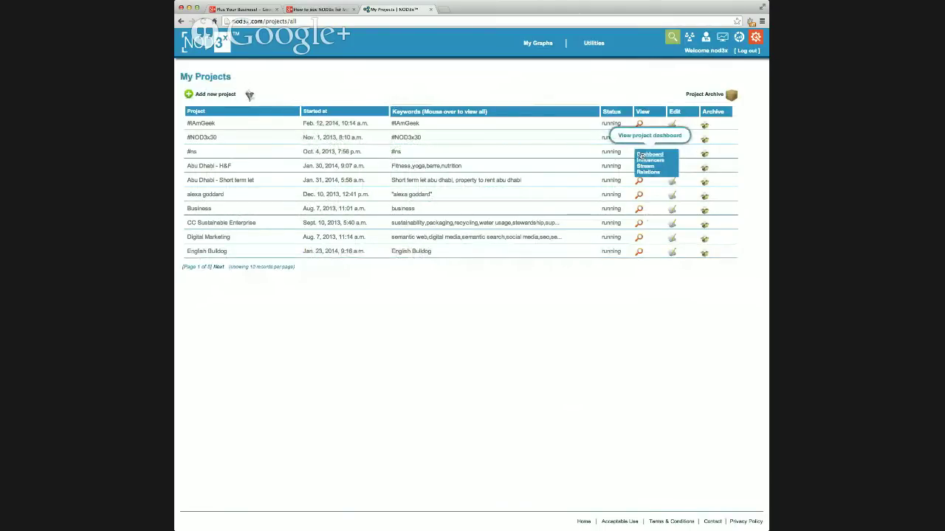
pyautogui.click(640, 156)
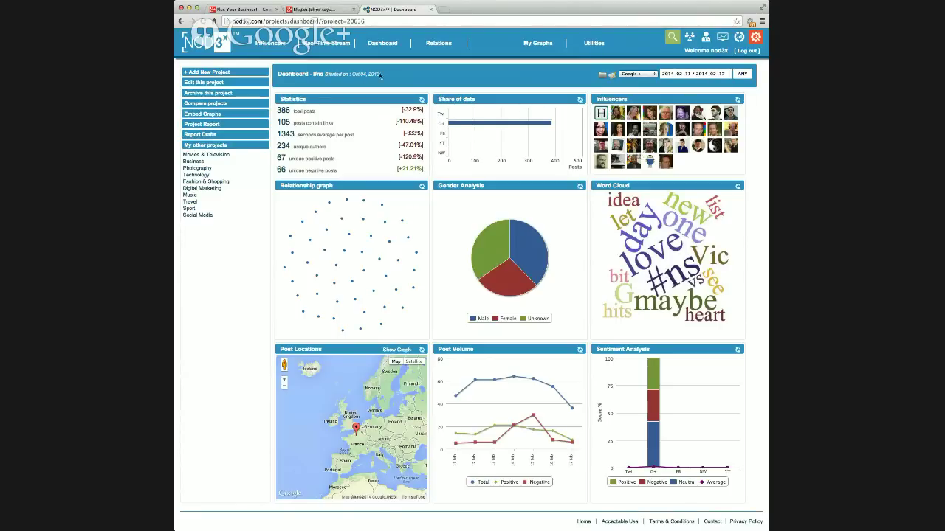
pyautogui.moveTo(387, 76); pyautogui.dragTo(313, 74)
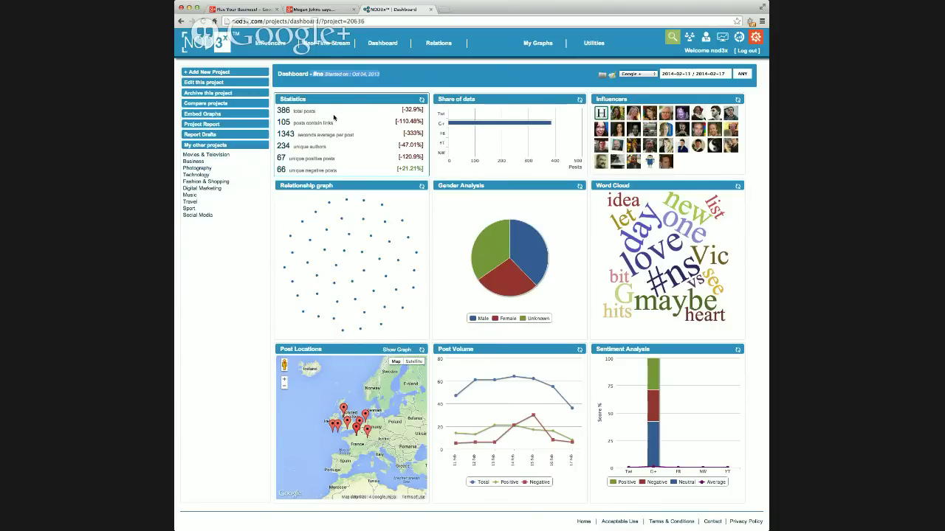
# Set the start date of the dashboard's date range to 2013-12-31 and apply it for any country
pyautogui.click(704, 74)
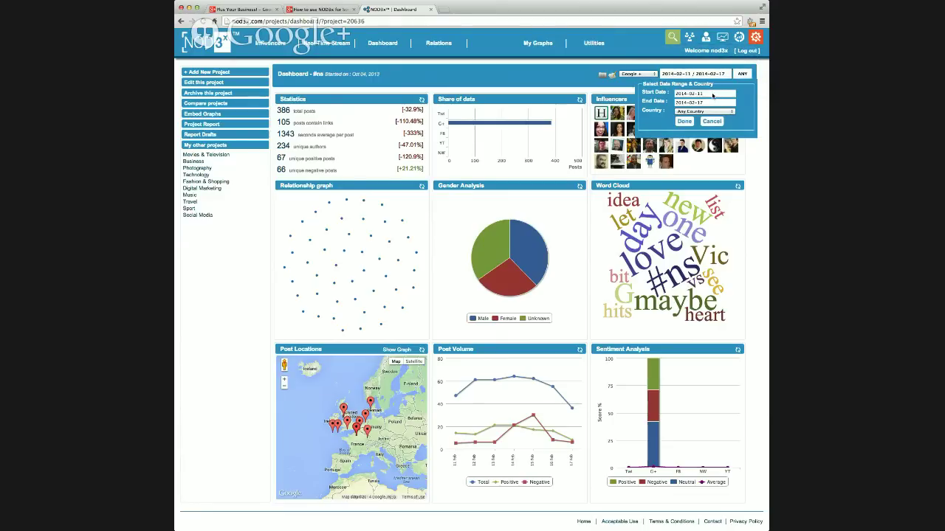
pyautogui.click(712, 94)
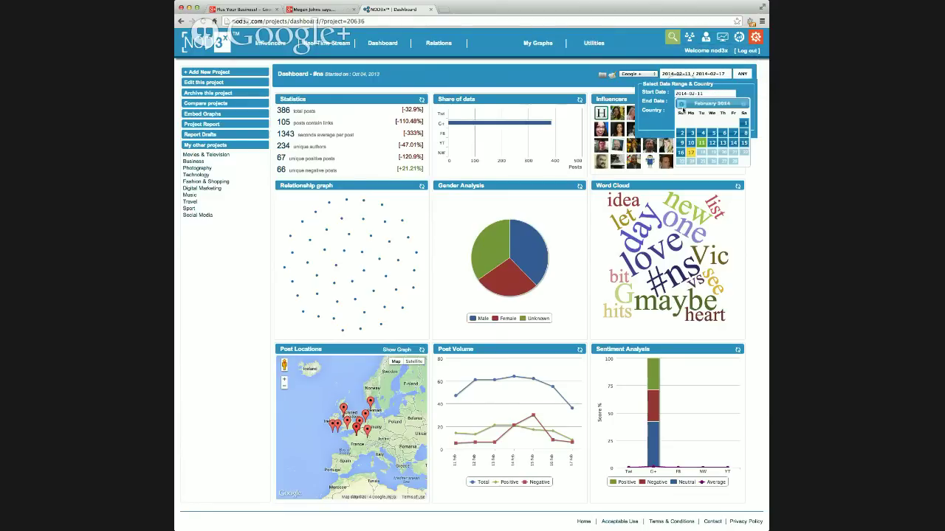
pyautogui.click(680, 104)
pyautogui.click(680, 104)
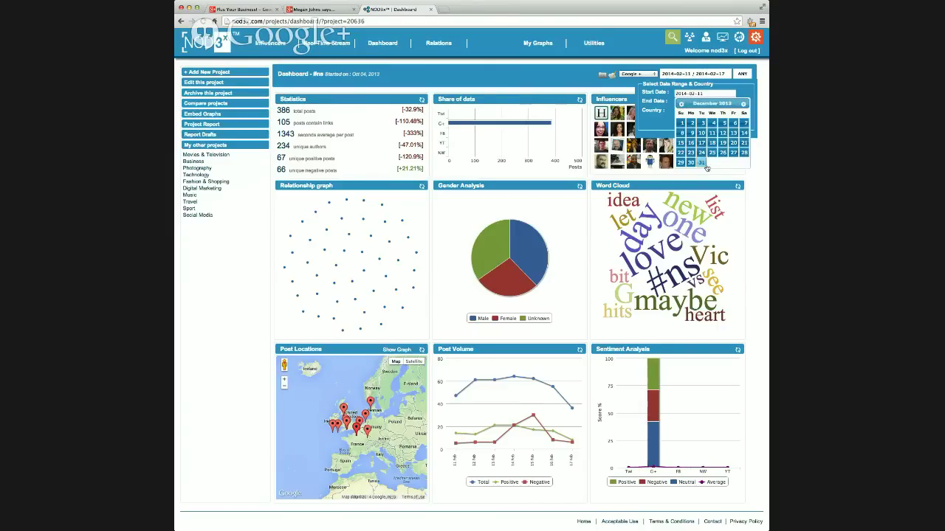
pyautogui.click(702, 164)
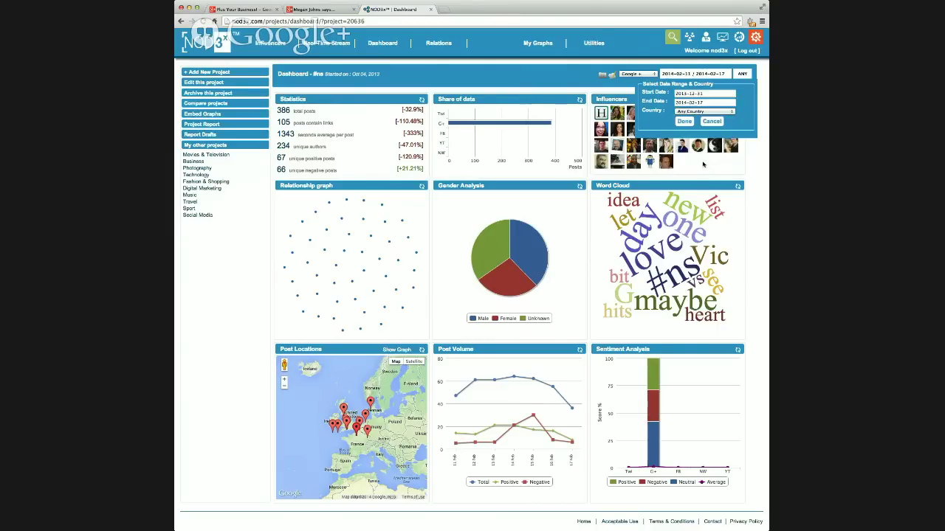
pyautogui.click(686, 123)
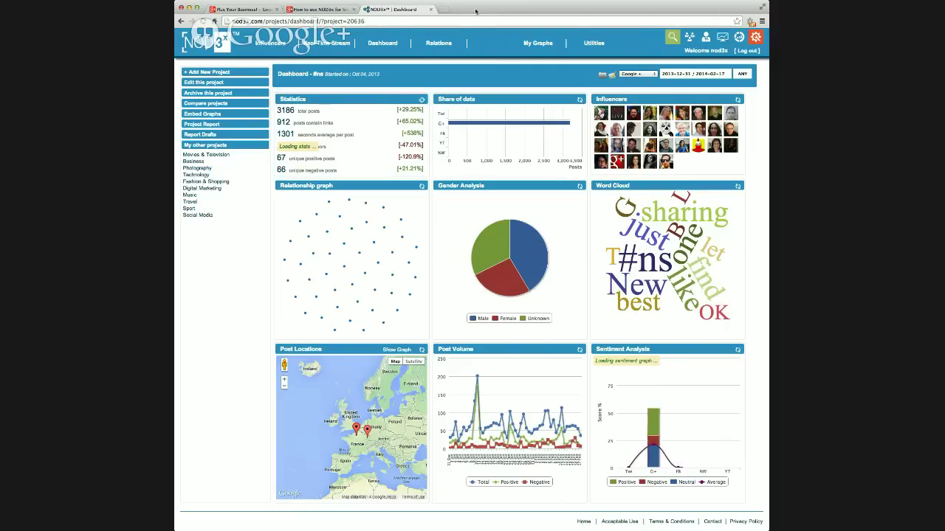
# Open nod3x.com/facebook/page-analysis/ in a new browser tab, and go from there to the Compare Projects utility
pyautogui.click(443, 10)
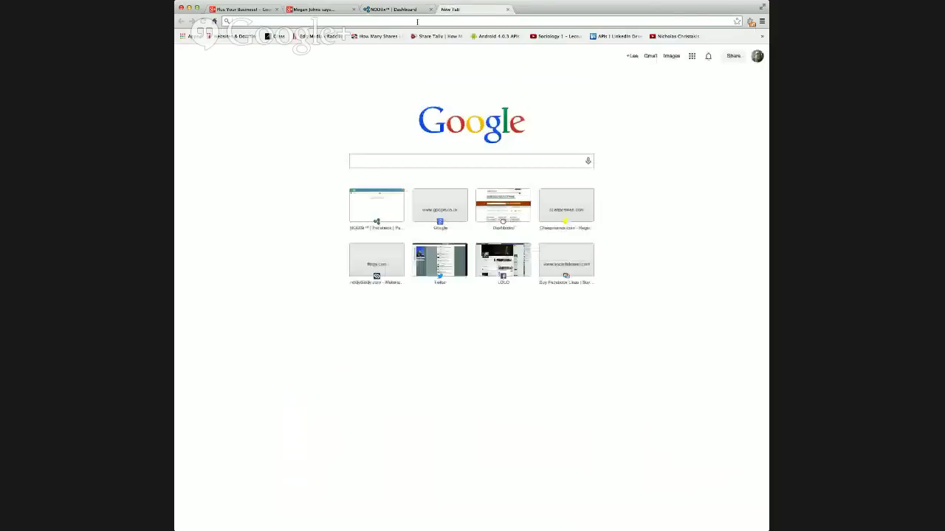
pyautogui.write('nod3x.com/facebook/page-analysis/')
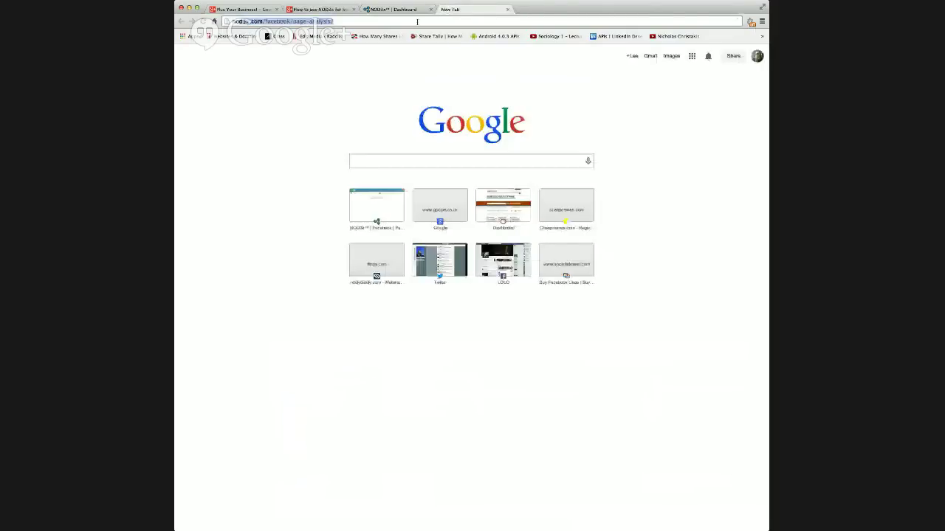
pyautogui.press('Return')
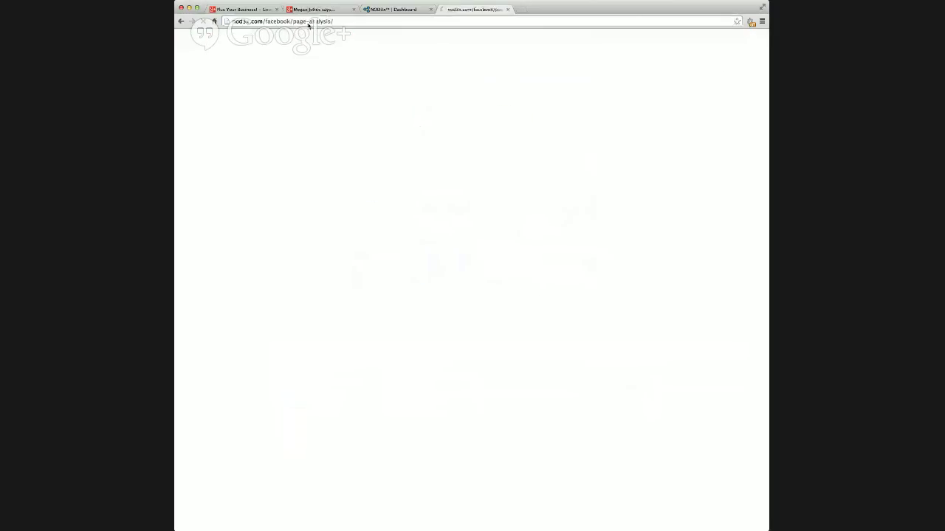
pyautogui.moveTo(592, 46)
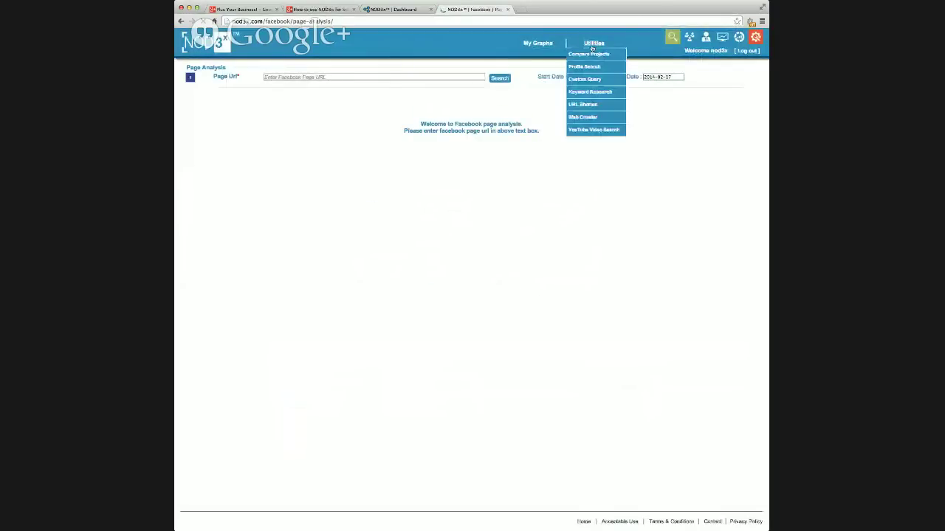
pyautogui.click(586, 54)
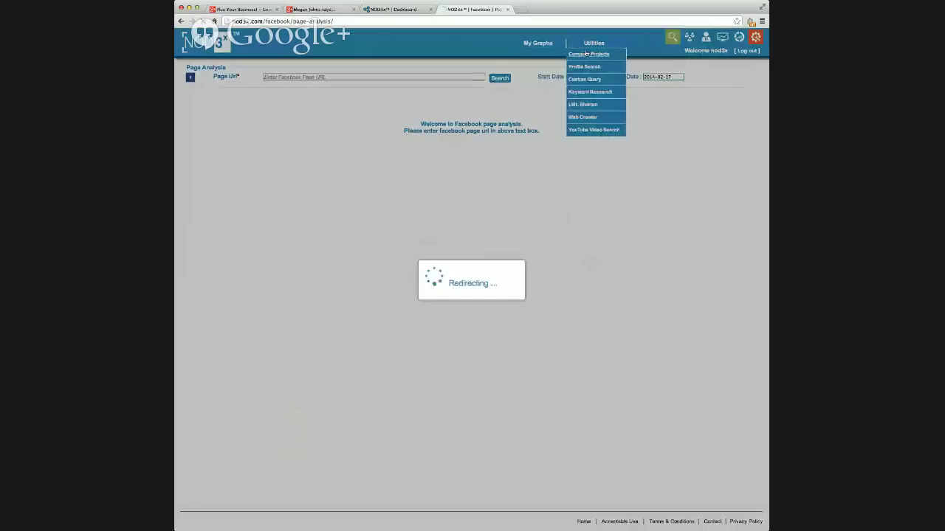
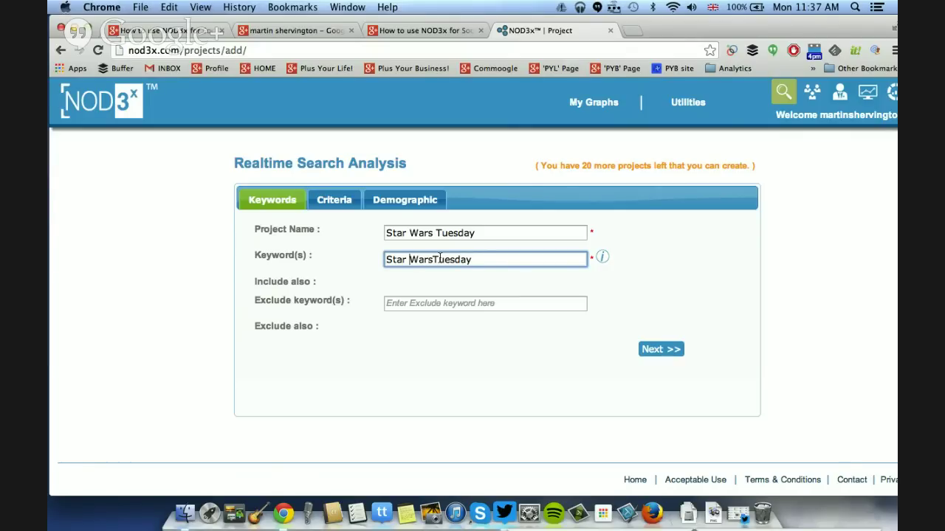
# Correct the Star Wars Tuesday project's keyword to #StarWarsTuesday and continue to the user criteria
pyautogui.press('BackSpace')
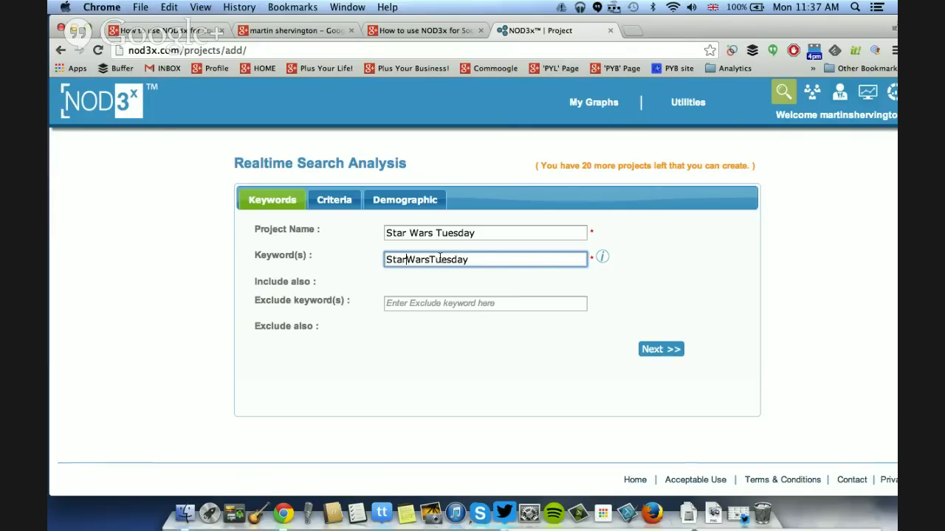
pyautogui.click(387, 259)
pyautogui.write('#')
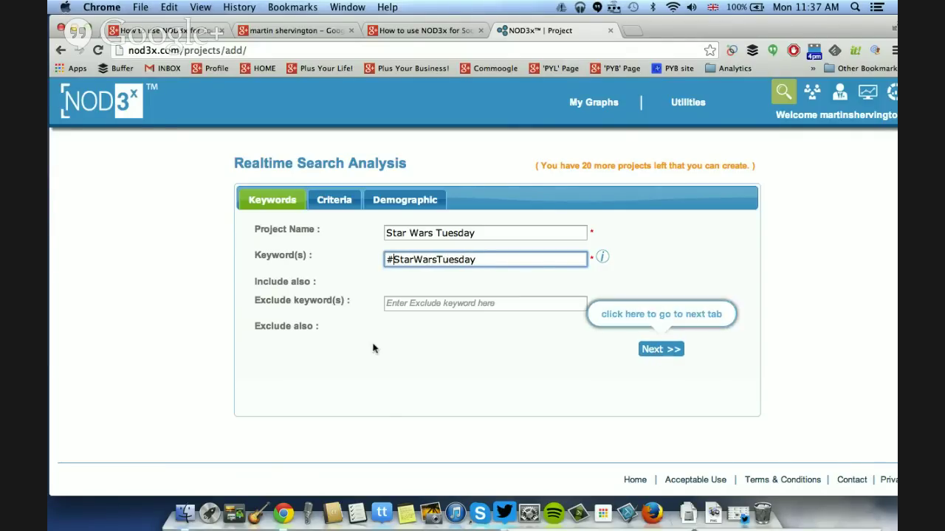
pyautogui.click(662, 350)
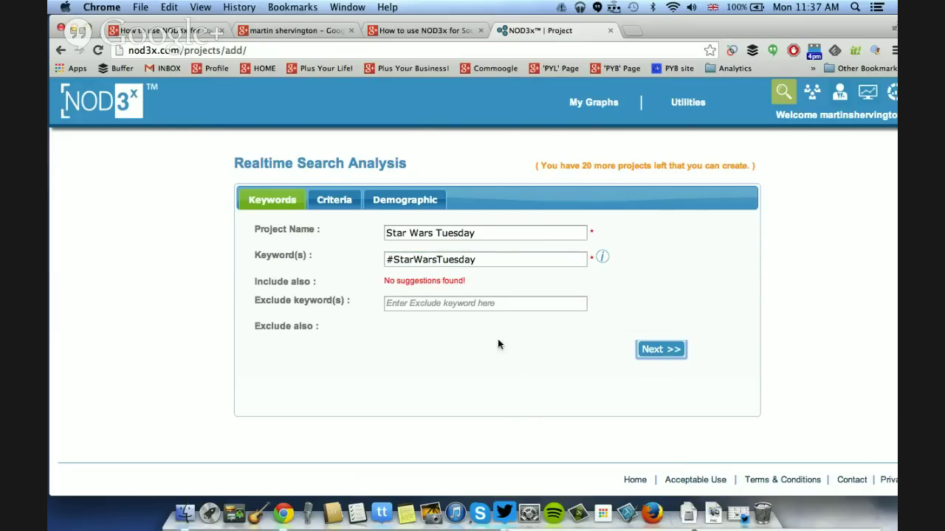
pyautogui.click(648, 351)
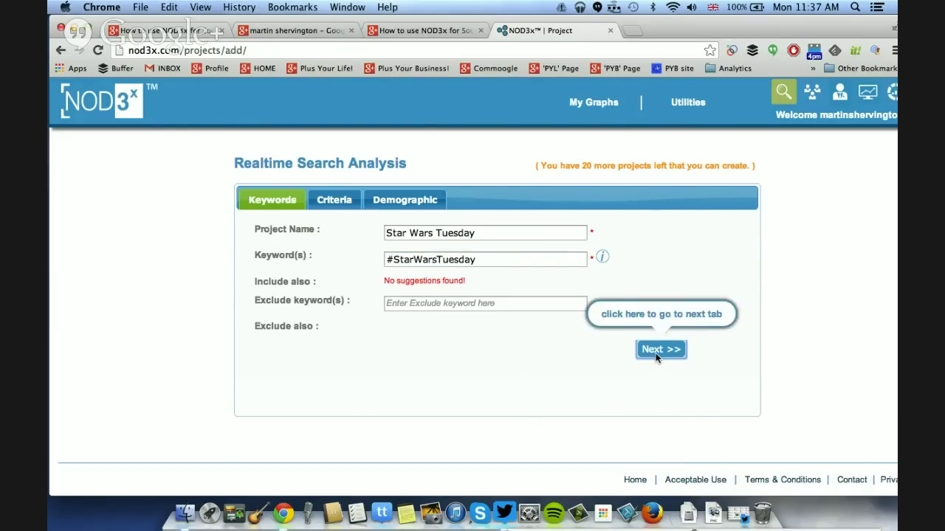
pyautogui.click(657, 352)
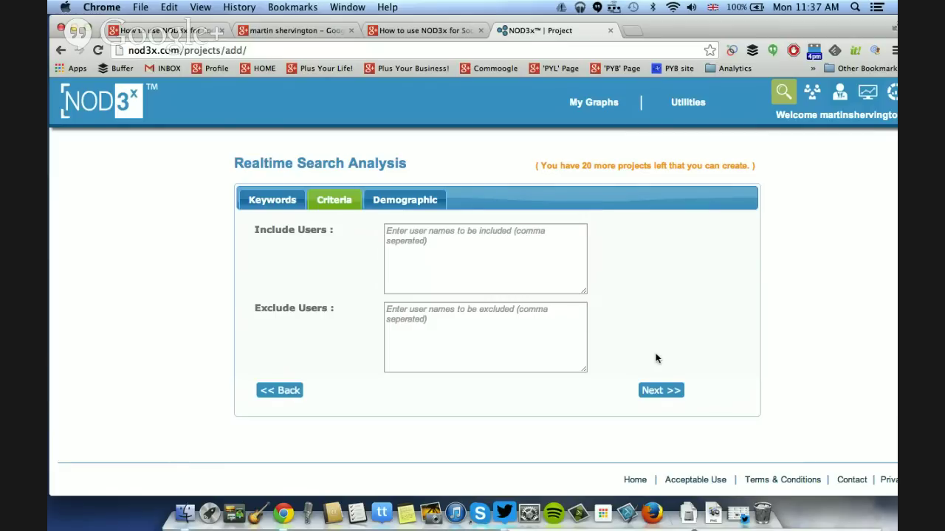
# Leave the user criteria empty and set the project's demographic date range from 2013-02-01 to 2014-02-17
pyautogui.click(490, 245)
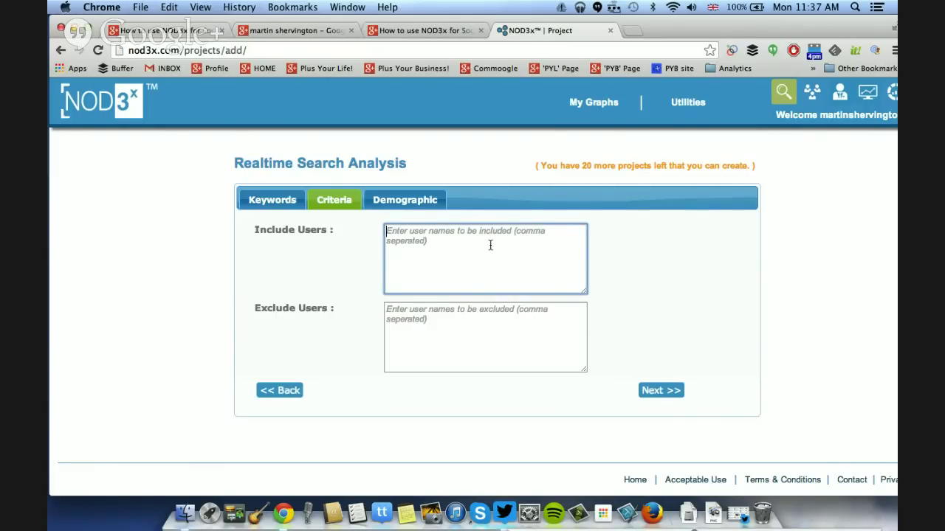
pyautogui.click(417, 207)
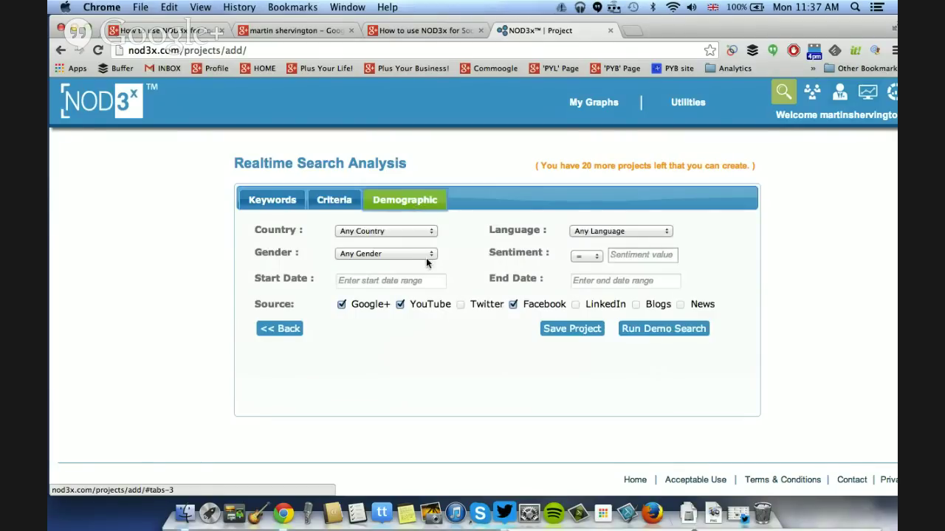
pyautogui.click(408, 287)
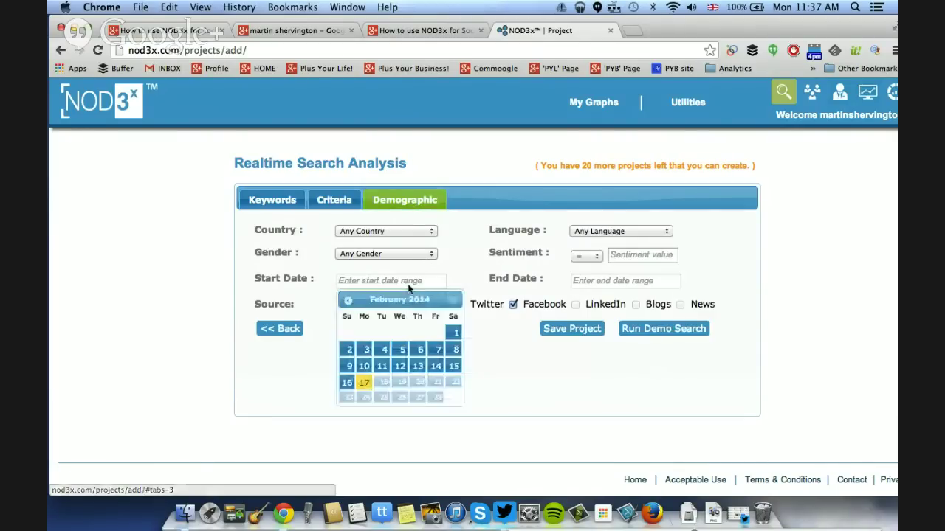
pyautogui.click(348, 300)
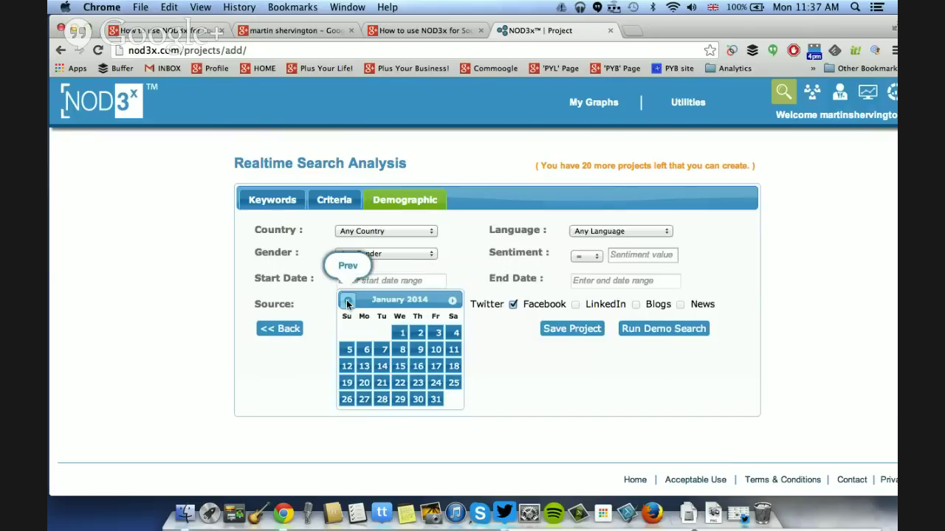
pyautogui.click(348, 302)
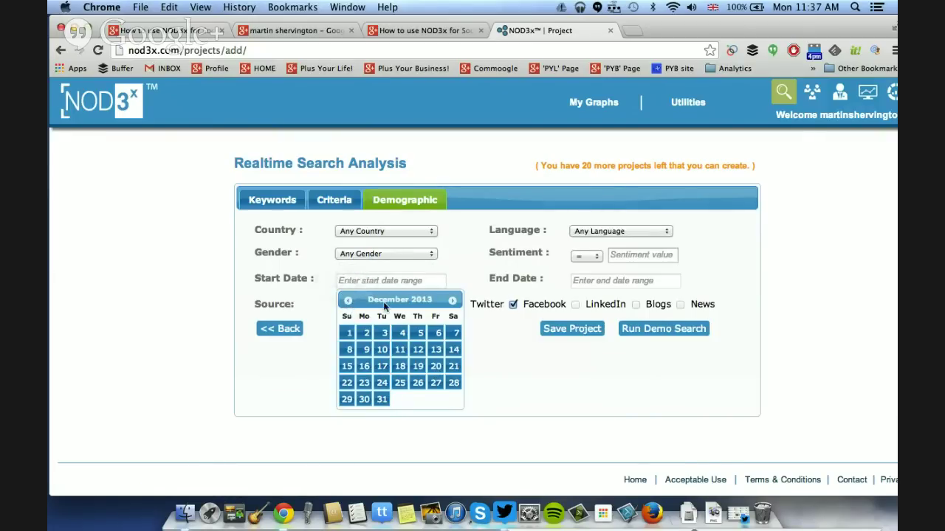
pyautogui.doubleClick(348, 301)
pyautogui.doubleClick(347, 301)
pyautogui.doubleClick(348, 301)
pyautogui.click(348, 301)
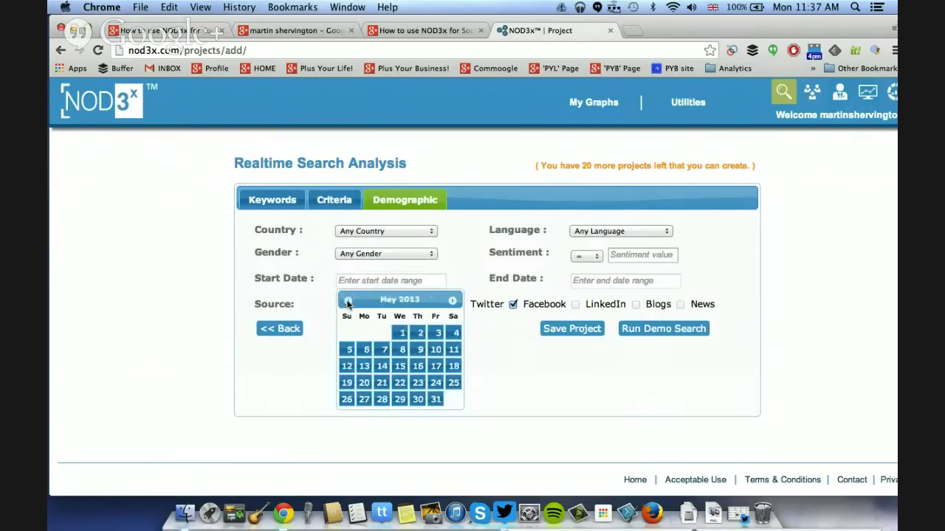
pyautogui.doubleClick(348, 301)
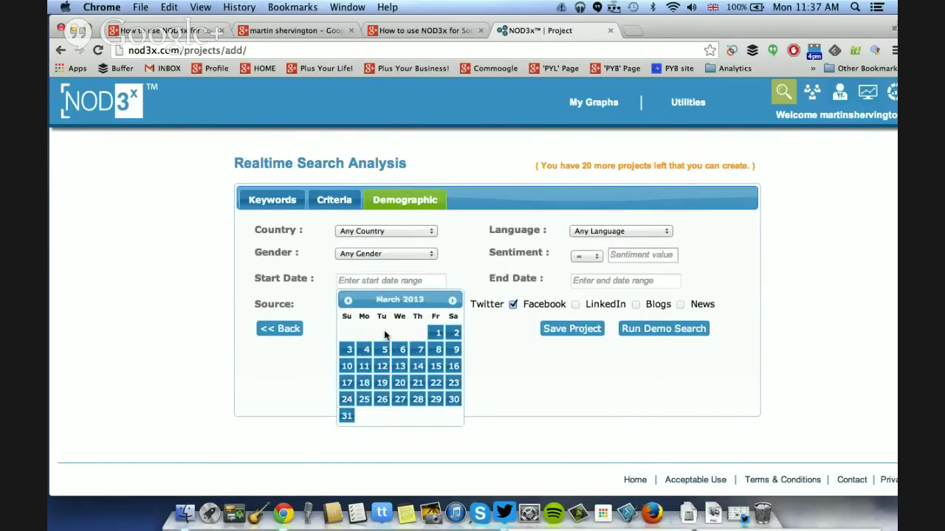
pyautogui.click(348, 301)
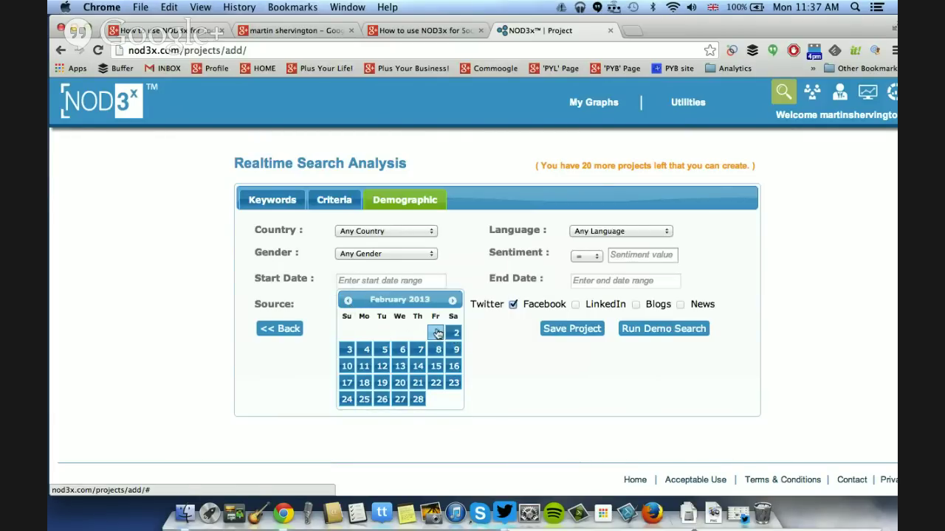
pyautogui.click(436, 332)
pyautogui.click(599, 281)
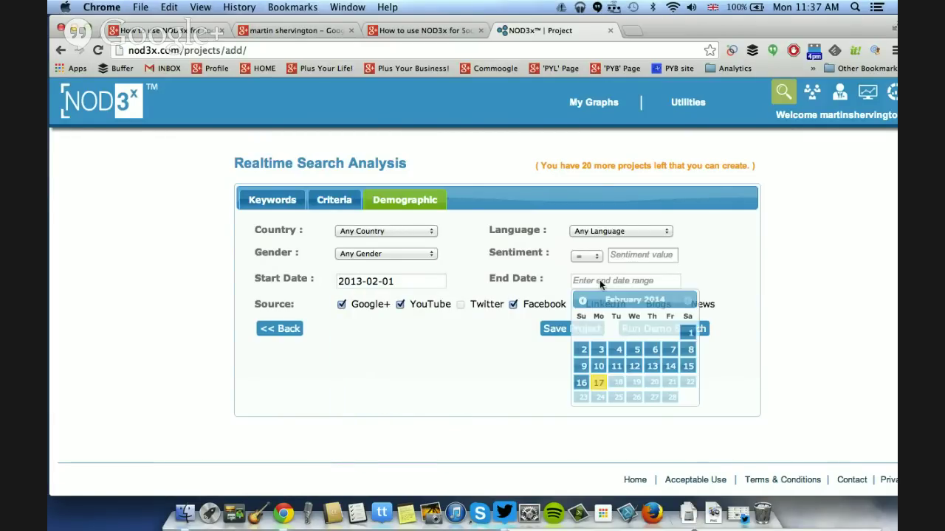
pyautogui.click(600, 382)
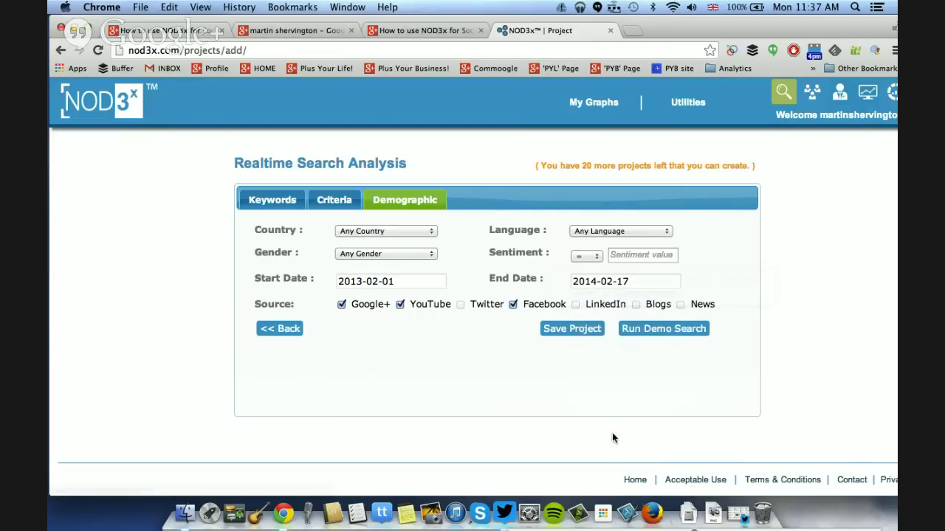
# Check the sentiment comparison options, then run a demo search and look through its related posts area
pyautogui.click(597, 255)
pyautogui.click(597, 255)
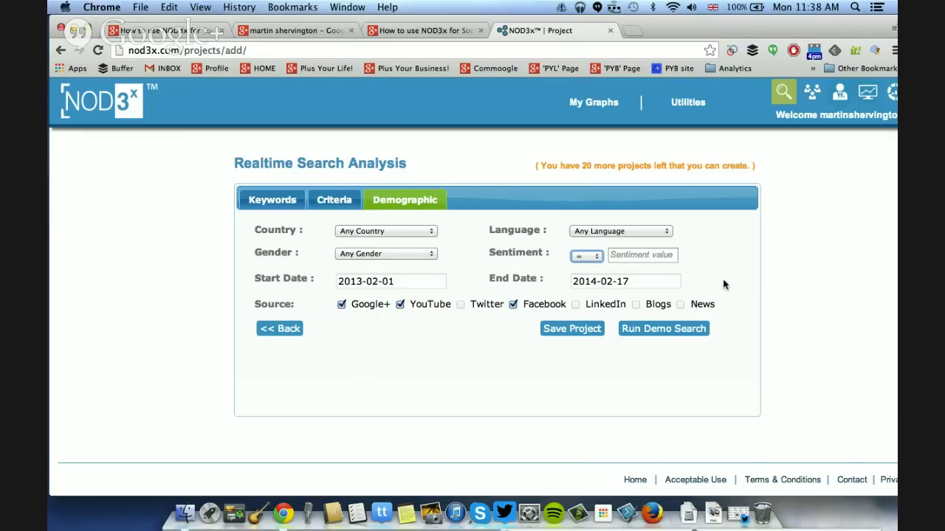
pyautogui.click(656, 330)
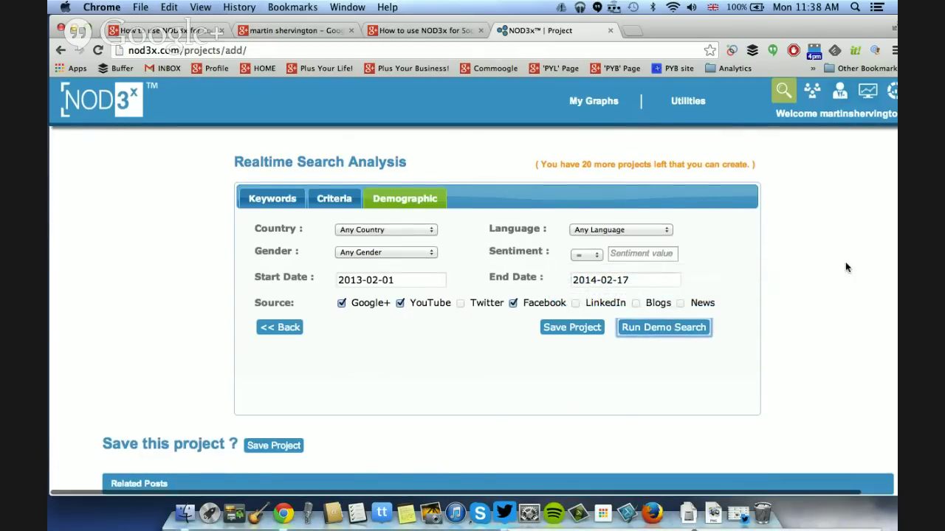
pyautogui.scroll(-1, 846, 264)
pyautogui.scroll(1, 846, 266)
pyautogui.scroll(-8, 845, 266)
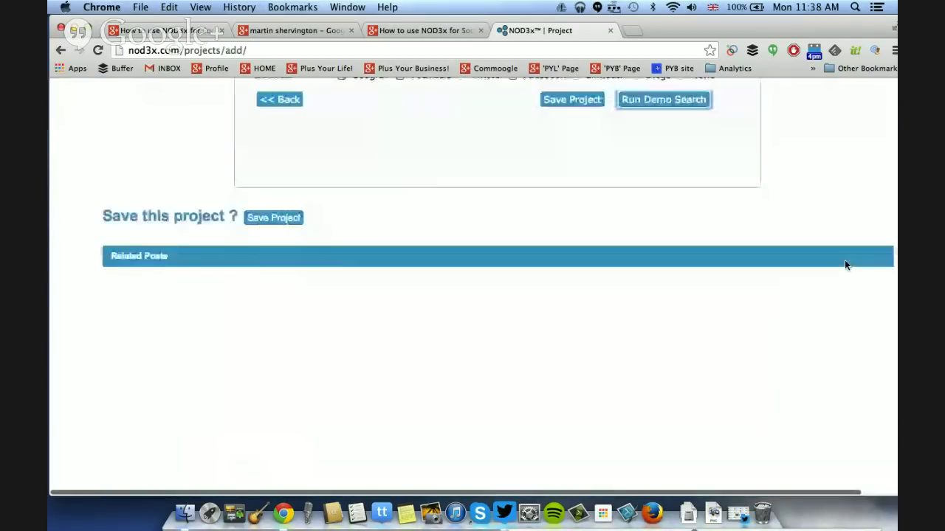
pyautogui.scroll(-2, 846, 264)
pyautogui.scroll(10, 846, 265)
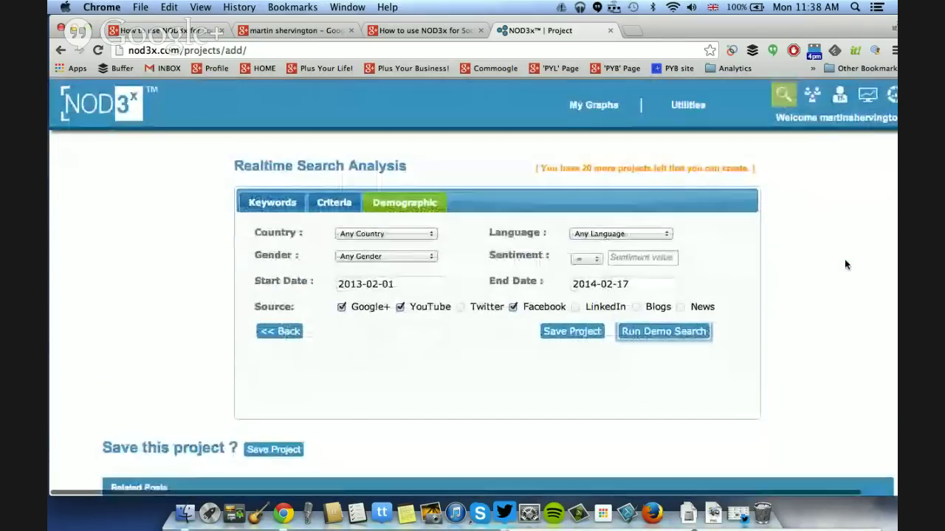
pyautogui.scroll(-10, 830, 261)
pyautogui.scroll(2, 608, 306)
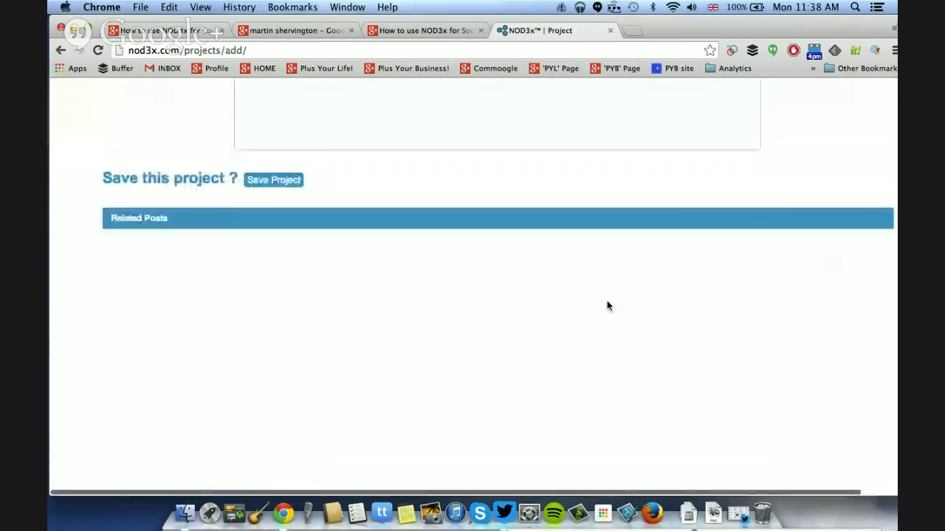
pyautogui.scroll(8, 608, 306)
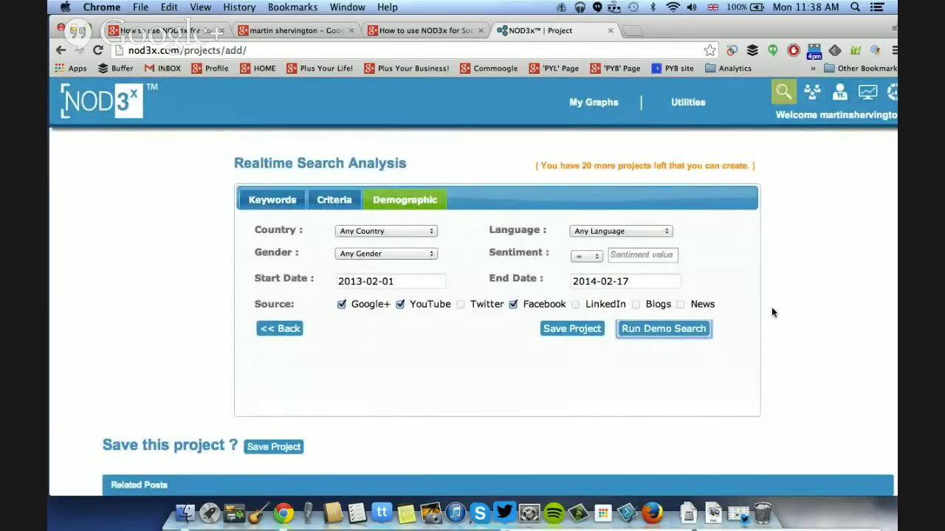
# Save the Star Wars Tuesday project with its current search settings
pyautogui.scroll(-1, 772, 308)
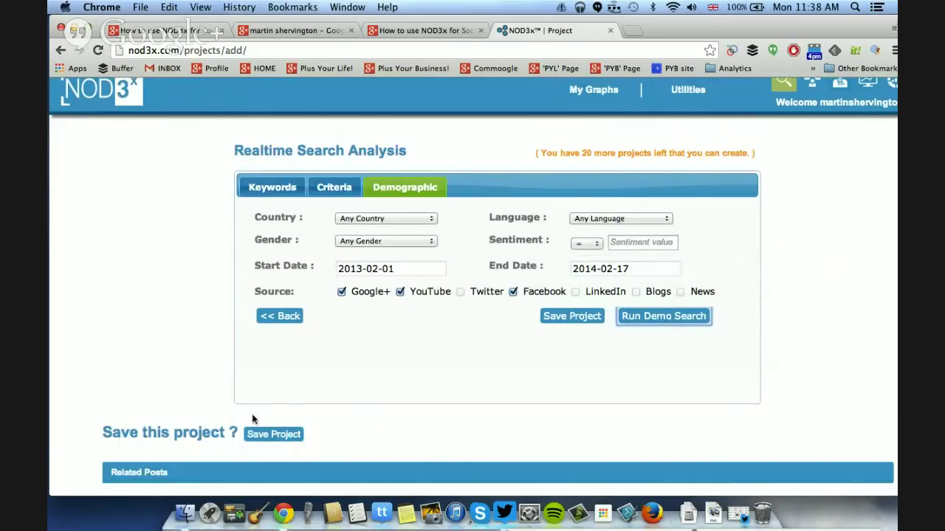
pyautogui.click(274, 434)
pyautogui.scroll(-2, 419, 384)
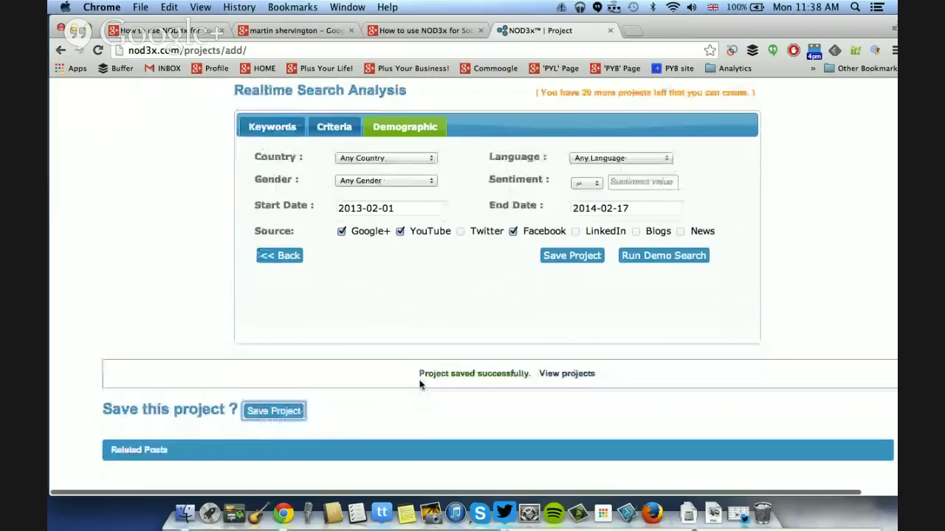
pyautogui.scroll(3, 420, 384)
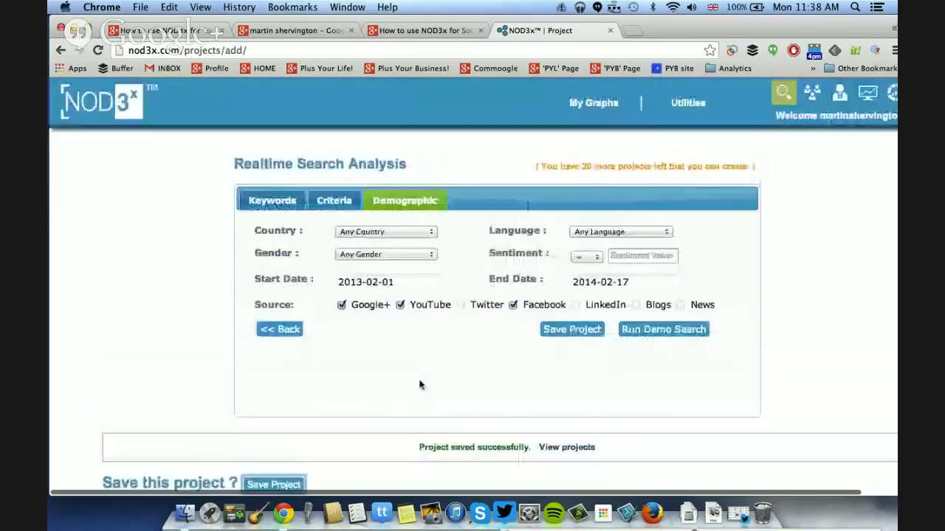
pyautogui.click(281, 204)
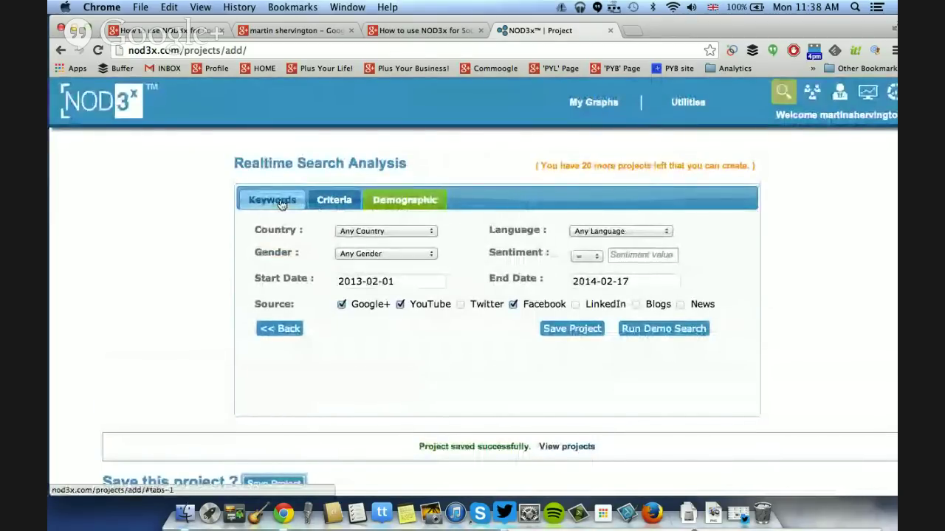
pyautogui.moveTo(509, 258); pyautogui.dragTo(360, 259)
pyautogui.press('BackSpace')
pyautogui.write('#')
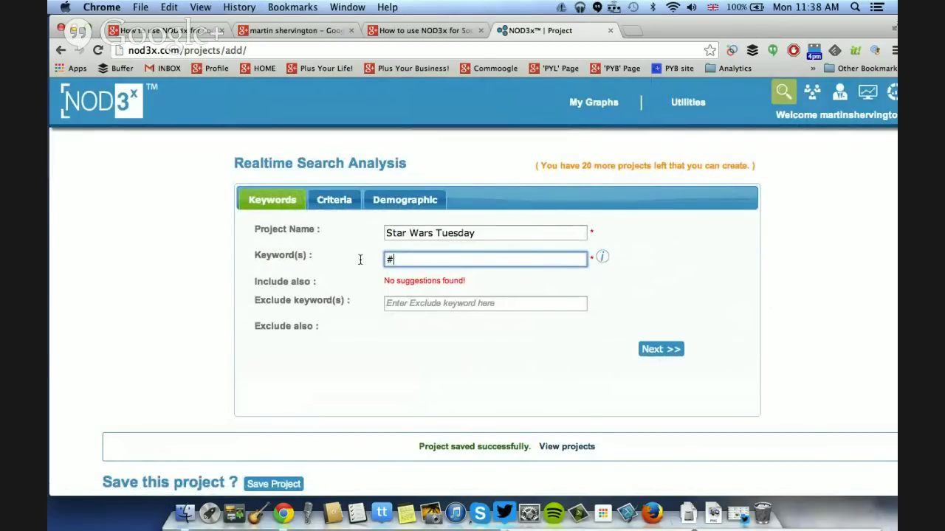
pyautogui.click(480, 232)
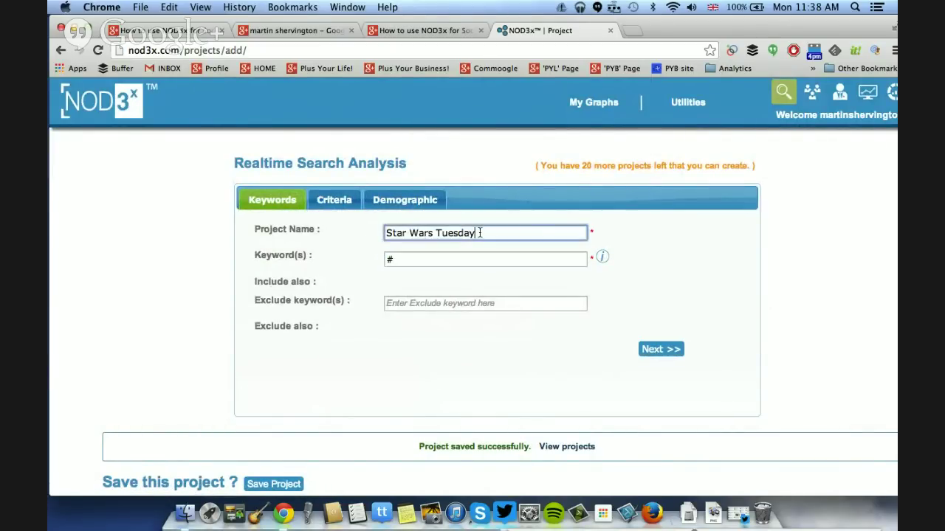
pyautogui.press('super+a')
pyautogui.press('BackSpace')
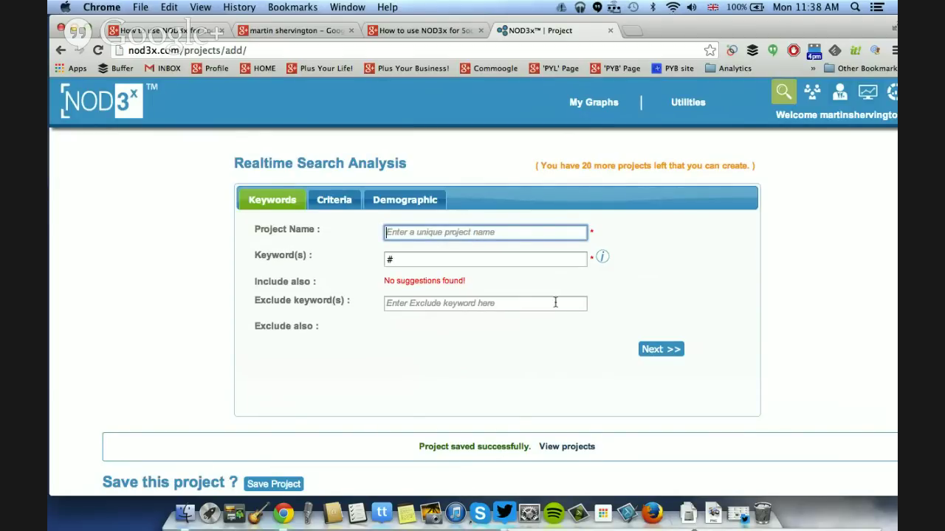
# Open the list of saved search projects and start a new blank project
pyautogui.click(783, 92)
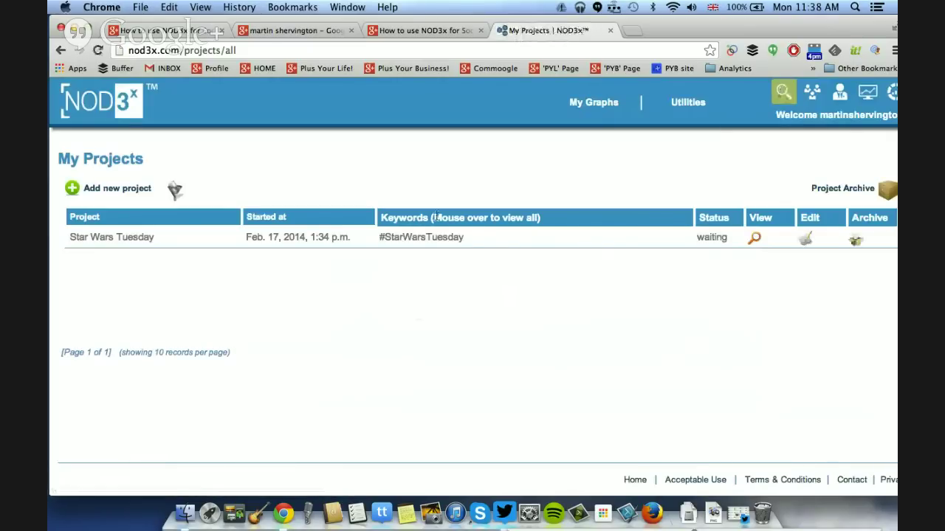
pyautogui.click(72, 188)
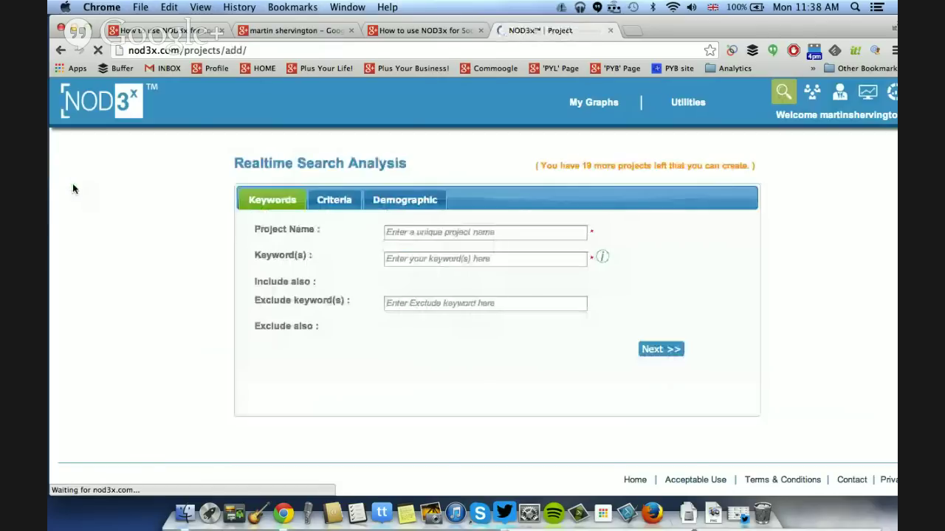
pyautogui.click(445, 234)
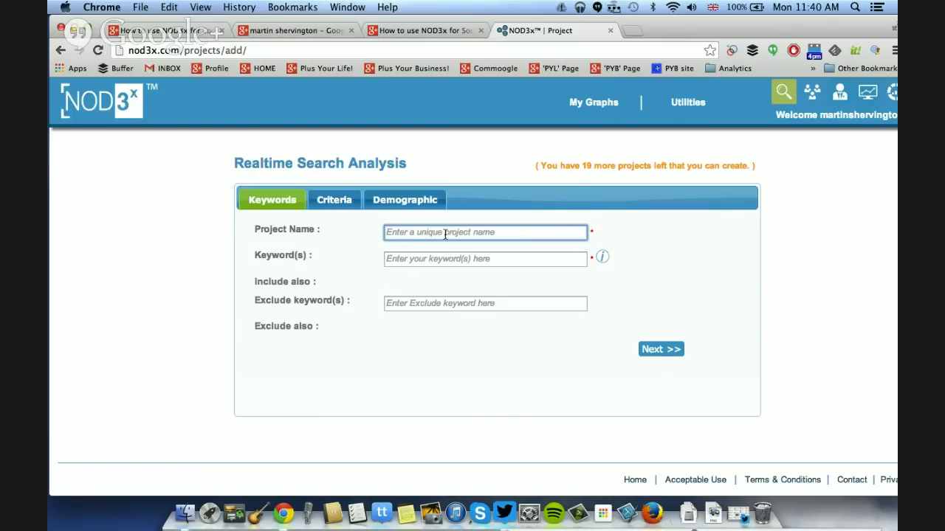
# Switch to Google+ and search for # to look through the trending hashtags
pyautogui.click(323, 33)
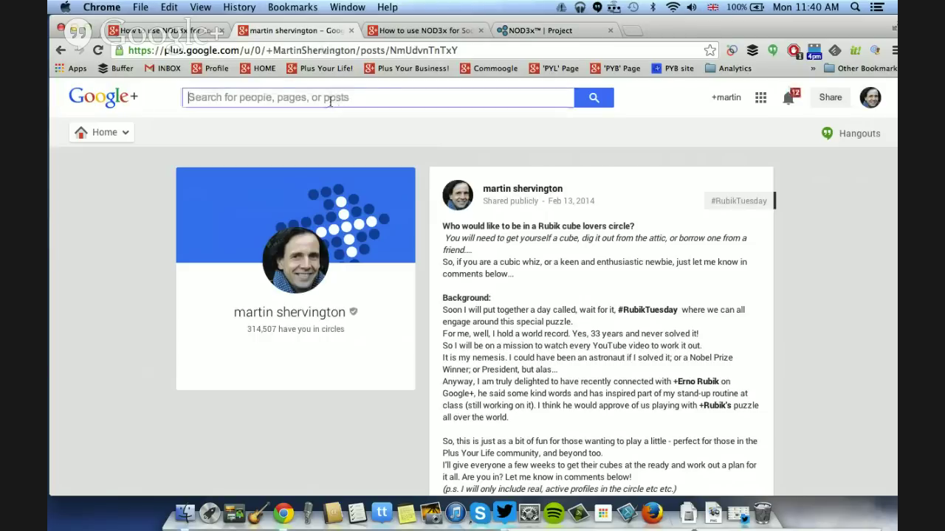
pyautogui.write('#')
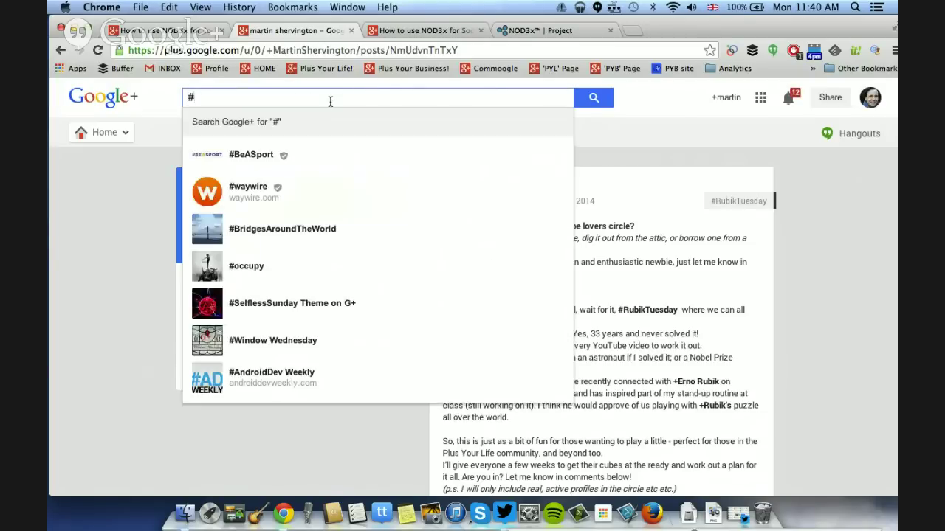
pyautogui.press('Return')
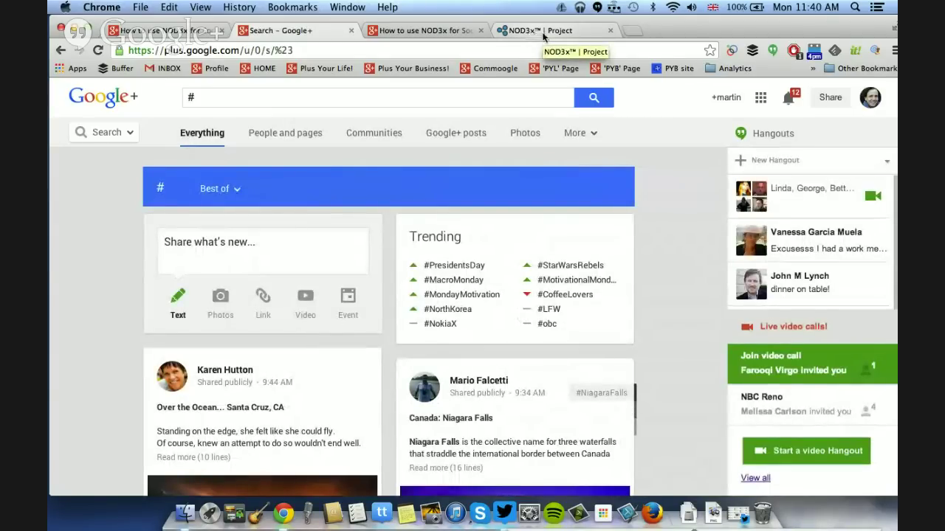
# Return to the new NOD3x project and name it Presidents Day
pyautogui.click(543, 36)
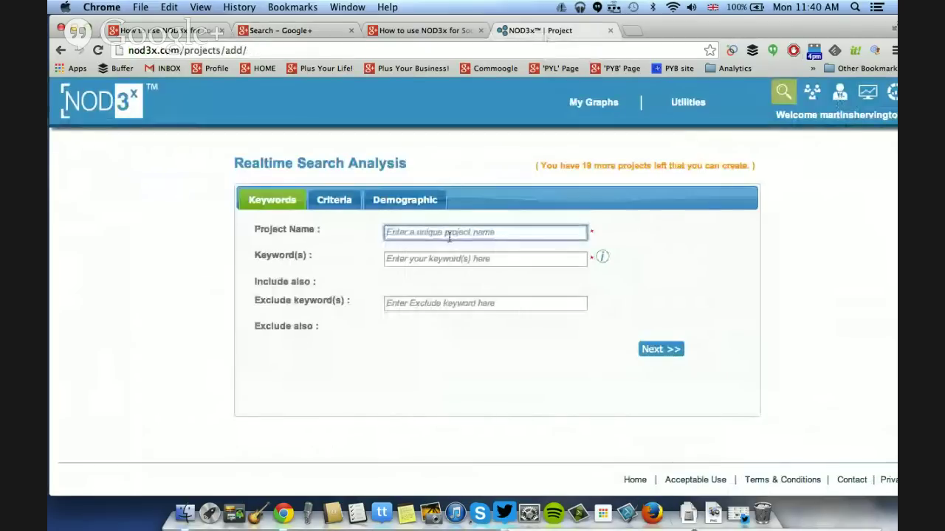
pyautogui.write('Presi')
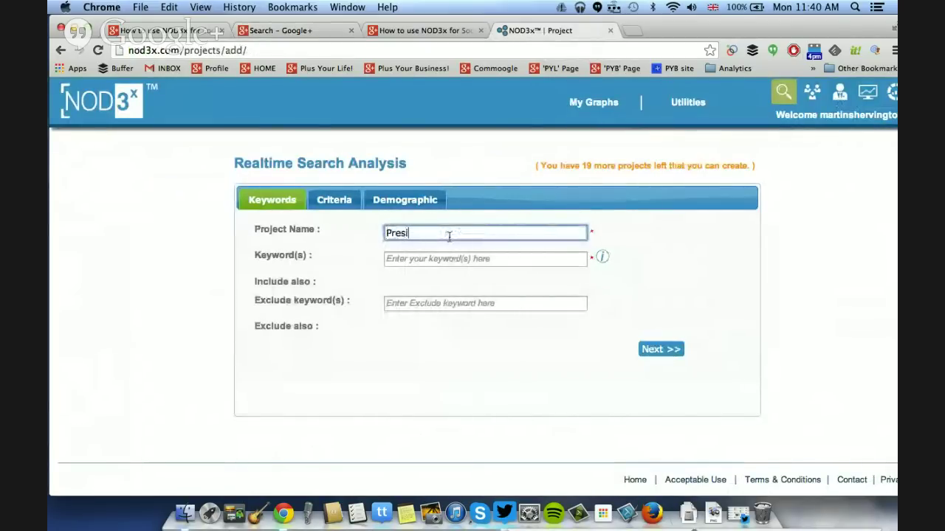
pyautogui.write('dents')
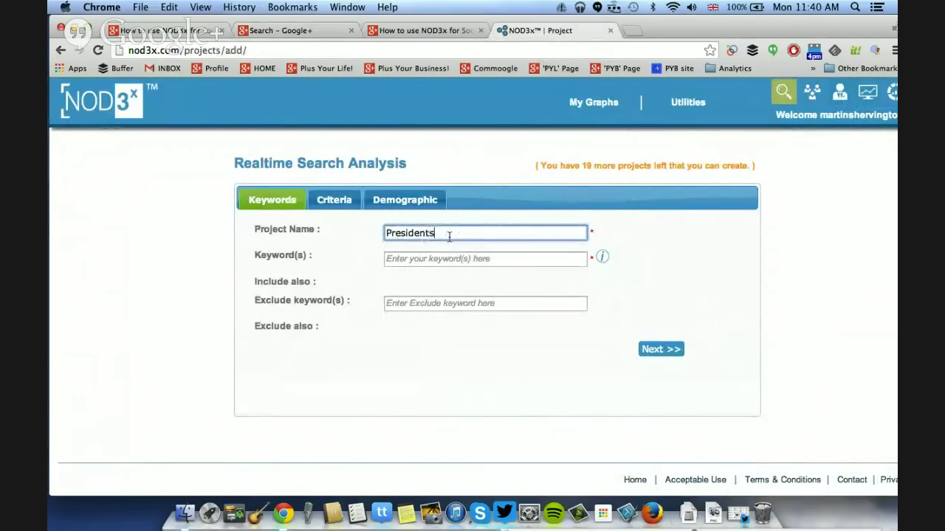
pyautogui.write(' Day')
# Reuse the project name to set the keyword to #PresidentsDay and continue to the user criteria
pyautogui.tripleClick(459, 234)
pyautogui.press('super+c')
pyautogui.click(411, 258)
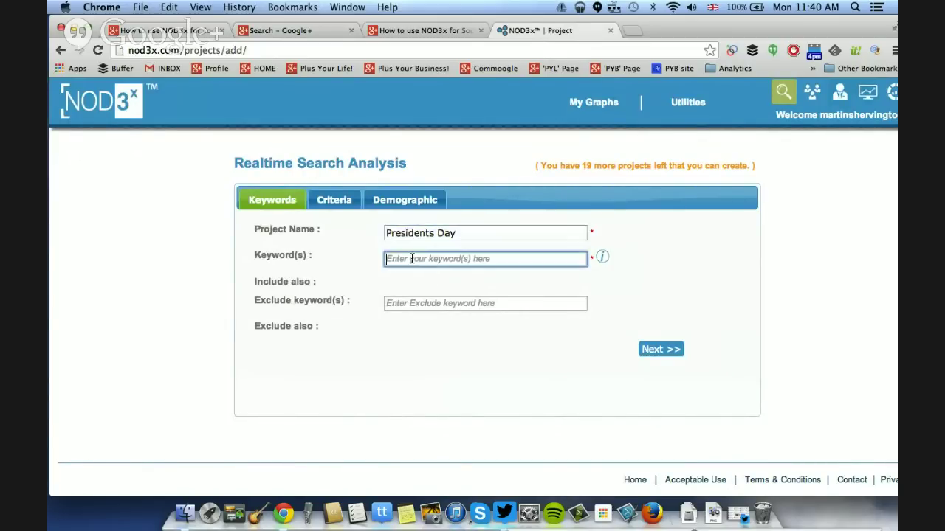
pyautogui.write('#')
pyautogui.press('super+v')
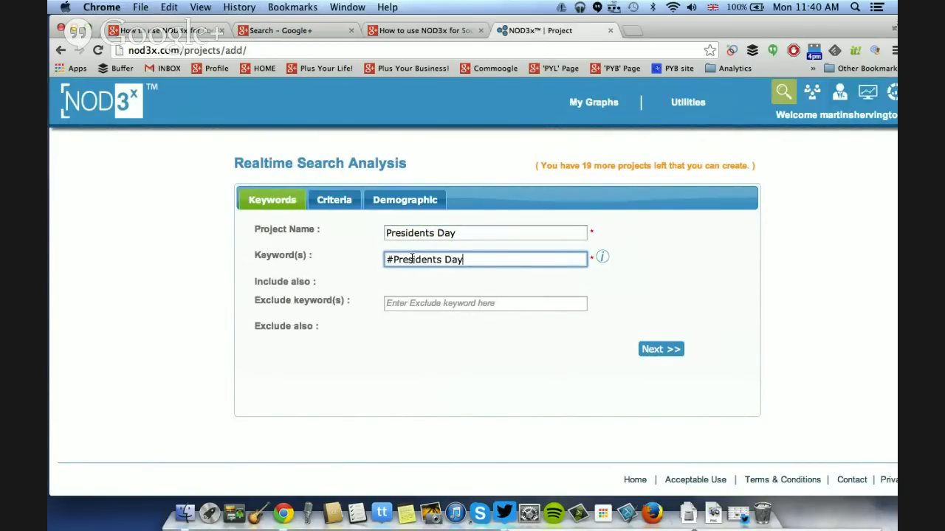
pyautogui.press('BackSpace')
pyautogui.click(654, 353)
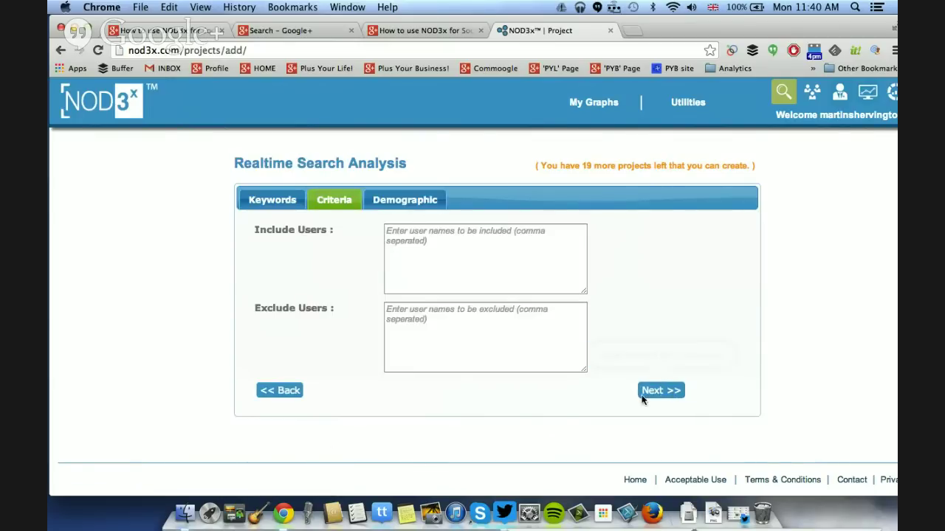
# Leave the user criteria empty, keep the default demographic settings and run a demo search for the project
pyautogui.click(651, 392)
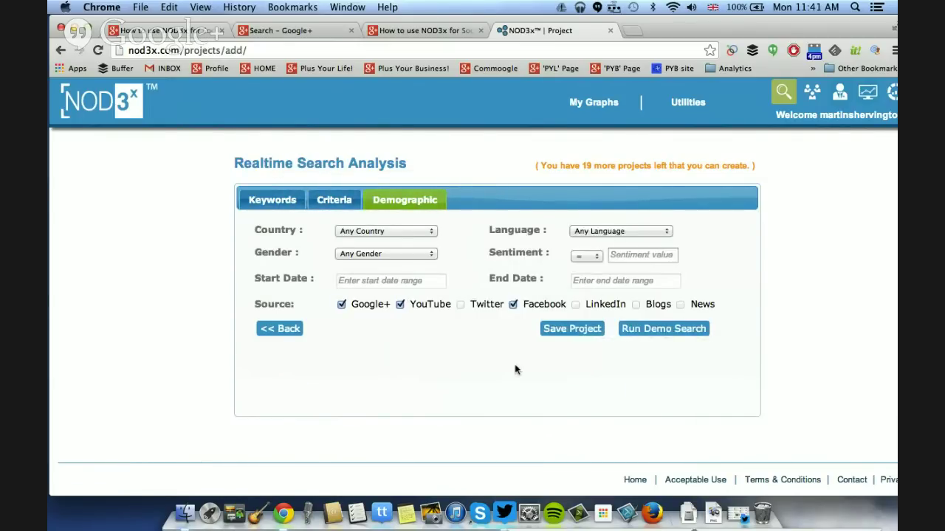
pyautogui.click(674, 329)
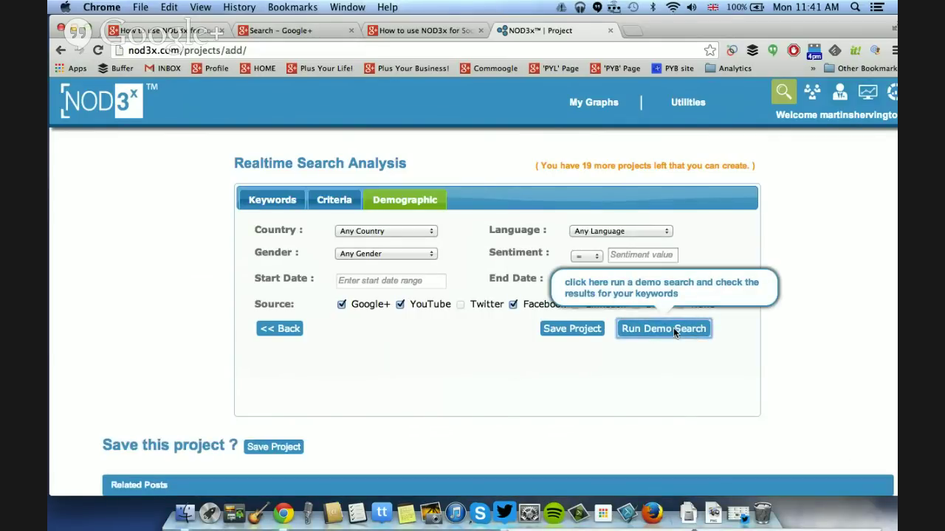
pyautogui.scroll(-3, 673, 328)
pyautogui.scroll(3, 673, 328)
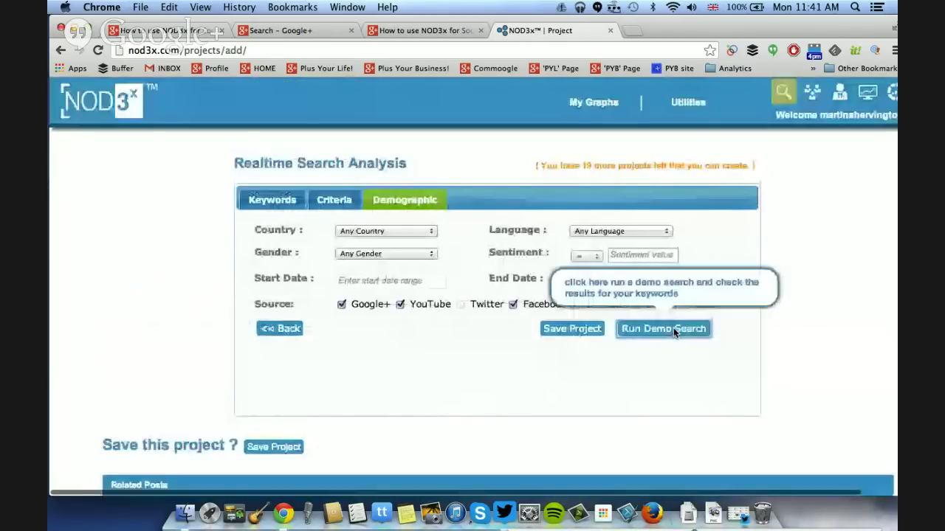
pyautogui.scroll(-3, 725, 316)
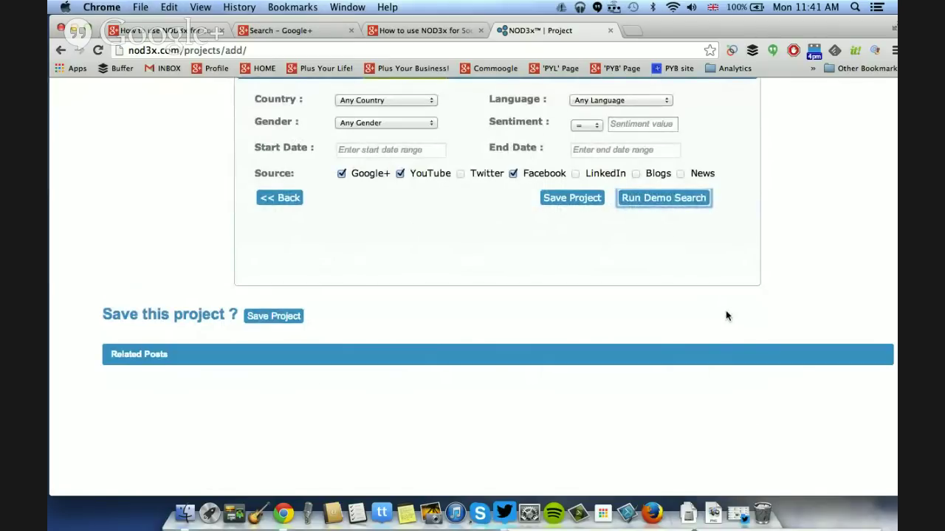
# Save the Presidents Day project with its current search settings
pyautogui.click(262, 316)
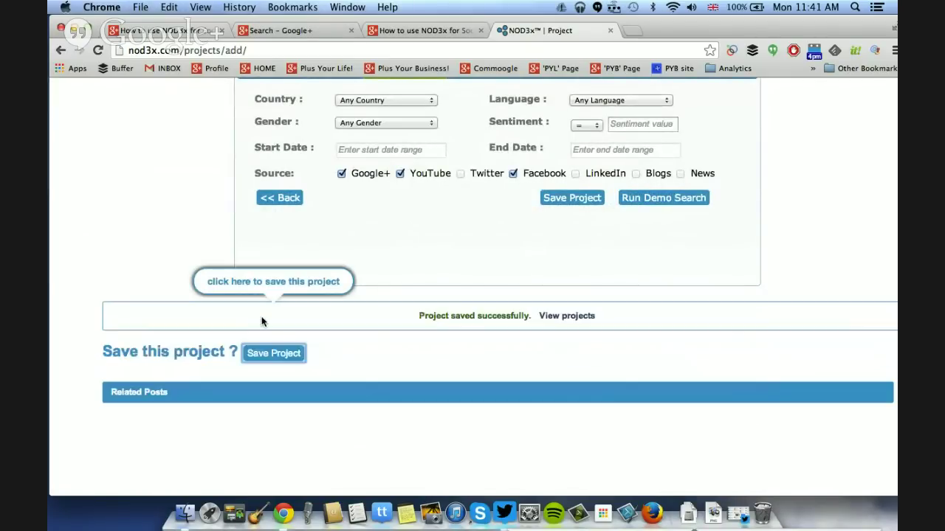
pyautogui.scroll(-1, 506, 364)
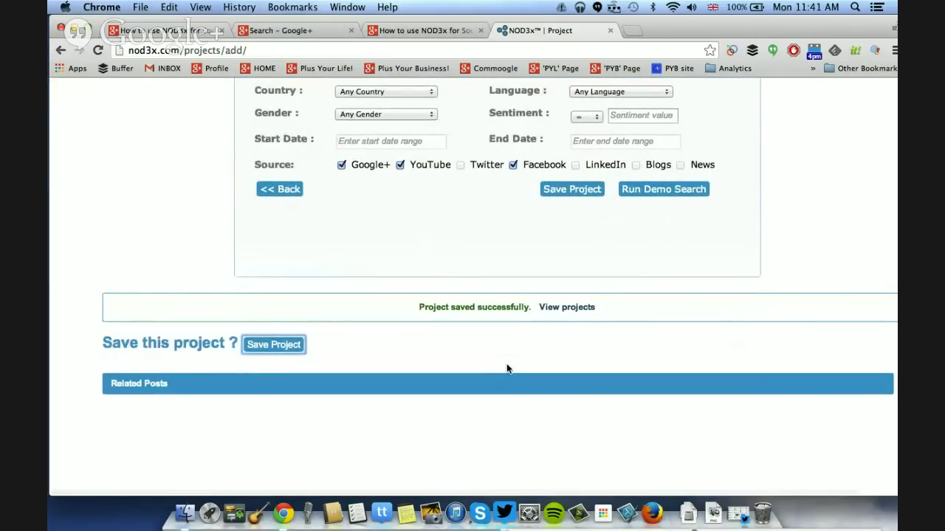
pyautogui.scroll(-1, 507, 369)
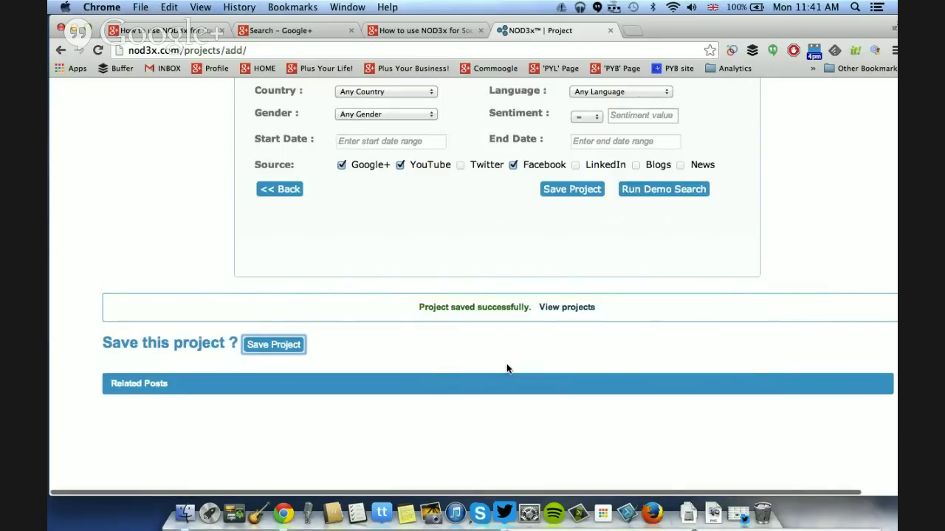
pyautogui.scroll(-2, 506, 366)
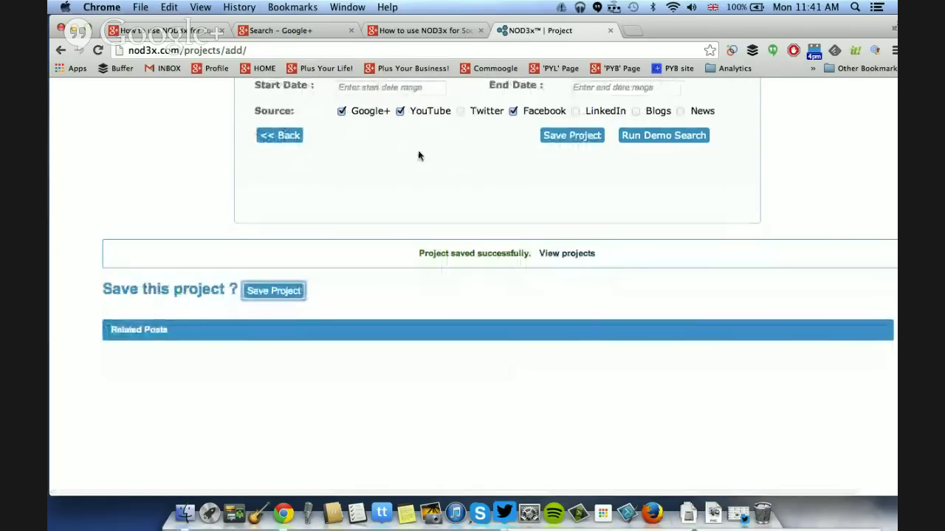
# Switch to Google+, open the trending #PresidentsDay hashtag and browse through its posts
pyautogui.click(277, 30)
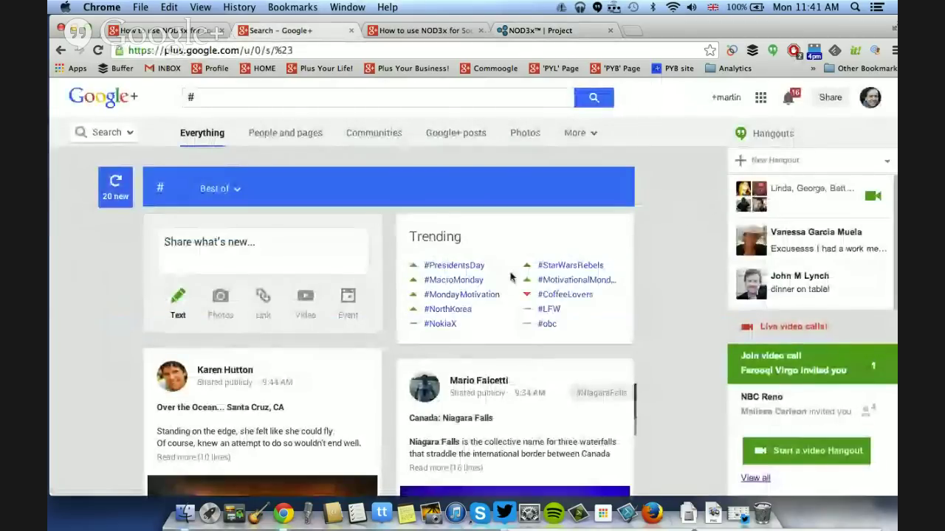
pyautogui.click(470, 271)
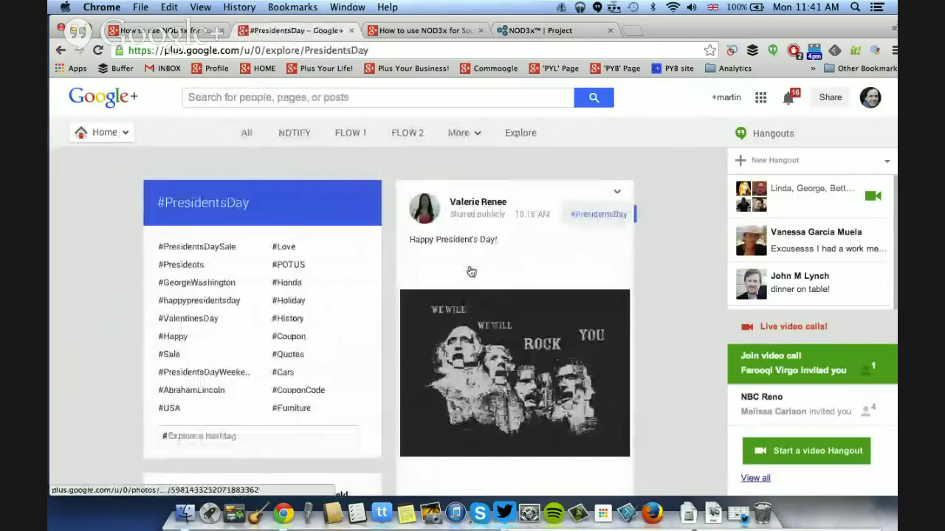
pyautogui.scroll(-2, 386, 160)
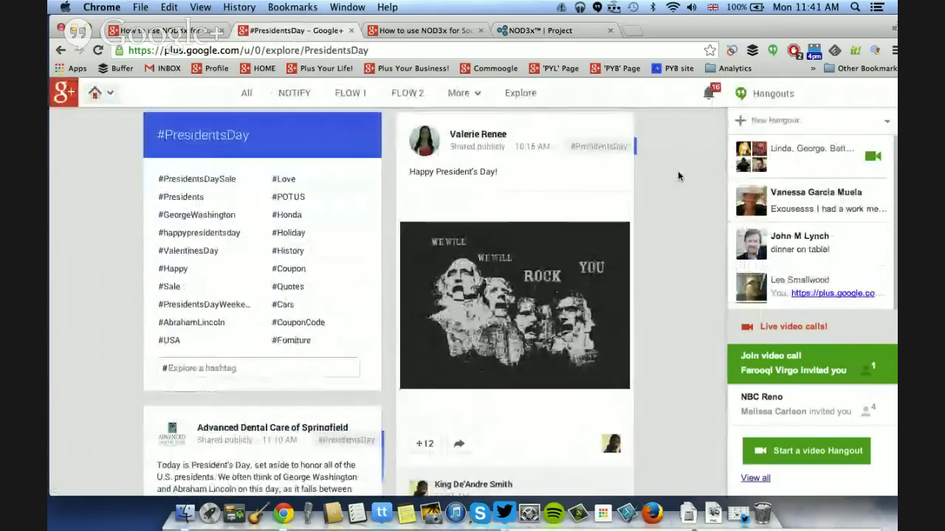
pyautogui.scroll(-10, 679, 176)
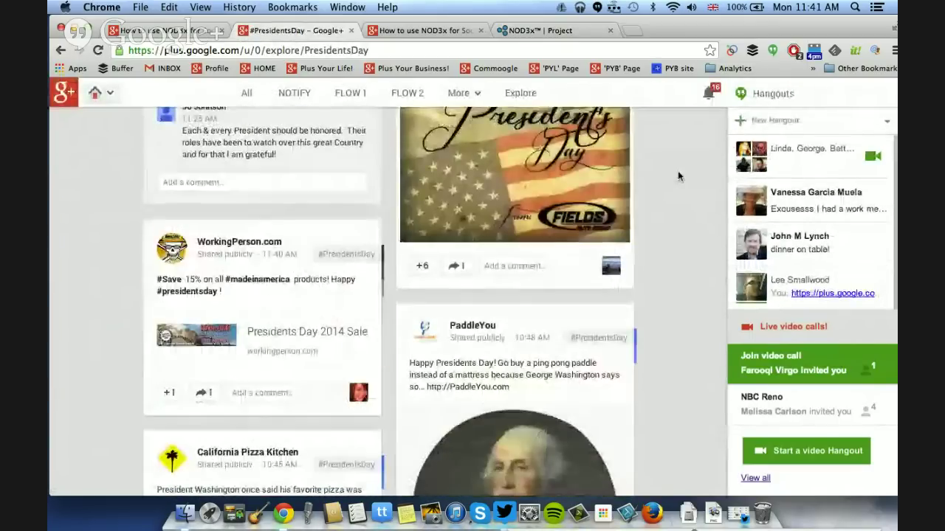
pyautogui.scroll(-5, 679, 176)
pyautogui.scroll(15, 679, 176)
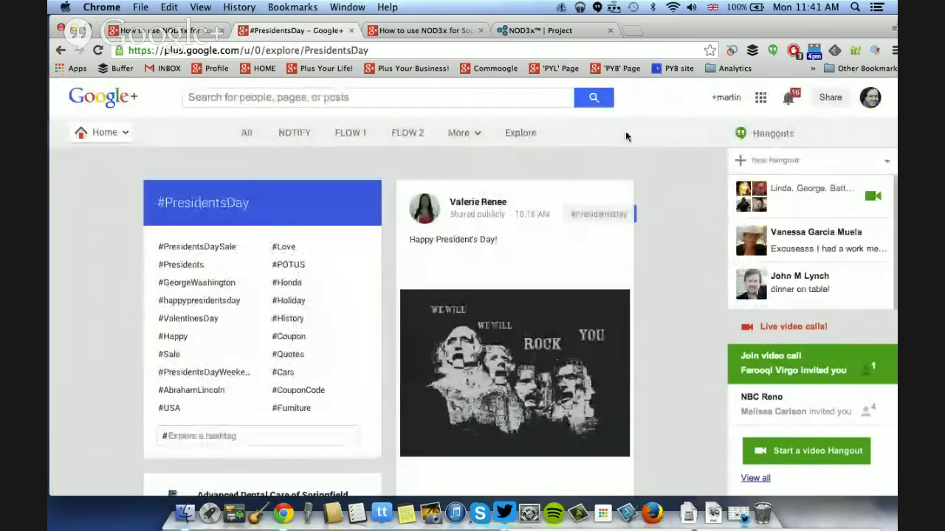
# Return to NOD3x, check the project's related posts area and open the list of saved projects
pyautogui.click(555, 31)
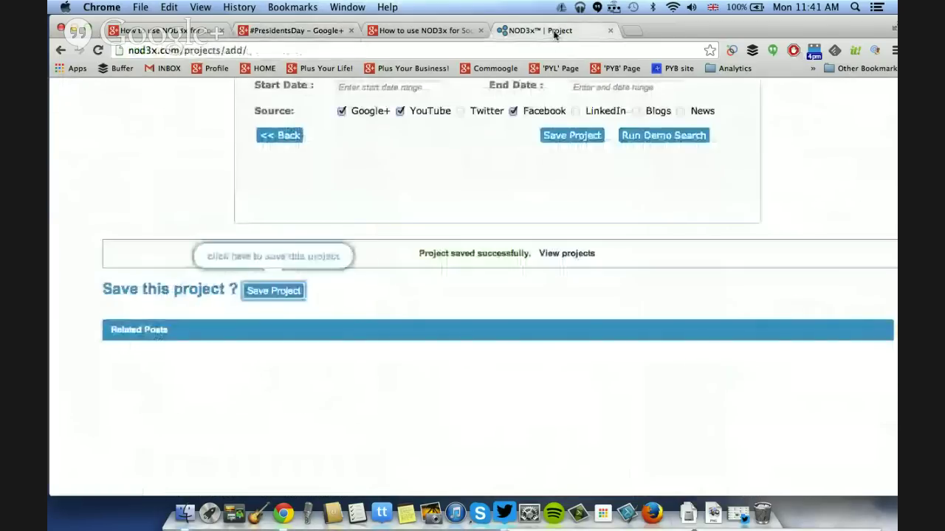
pyautogui.scroll(-3, 593, 381)
pyautogui.scroll(-3, 593, 383)
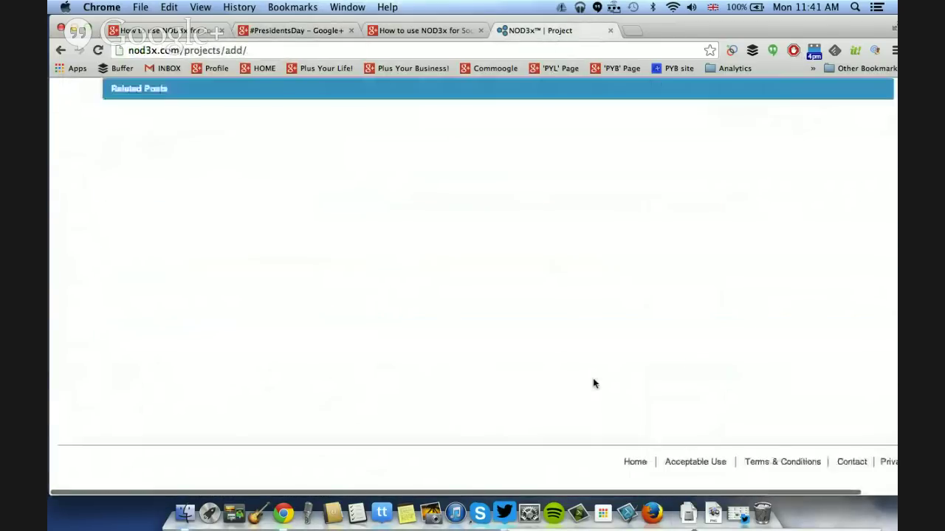
pyautogui.scroll(4, 592, 382)
pyautogui.scroll(5, 584, 372)
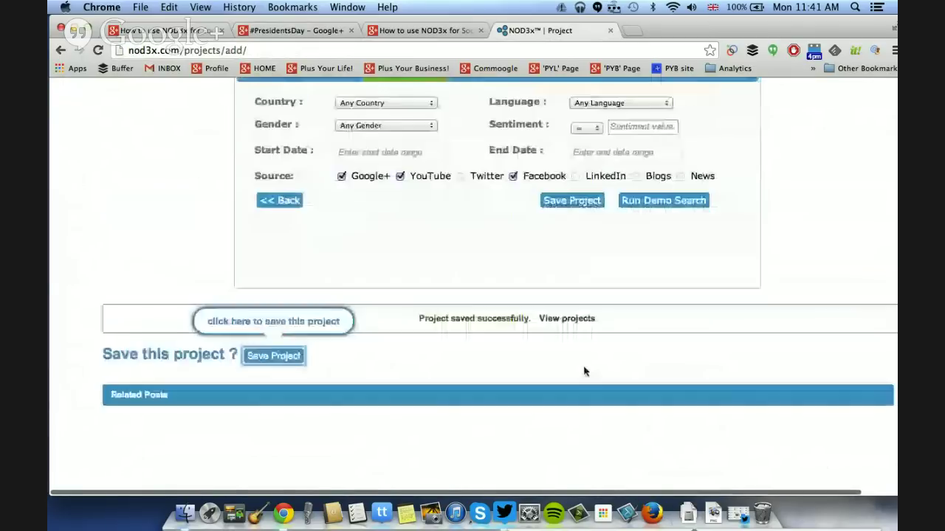
pyautogui.scroll(-1, 584, 371)
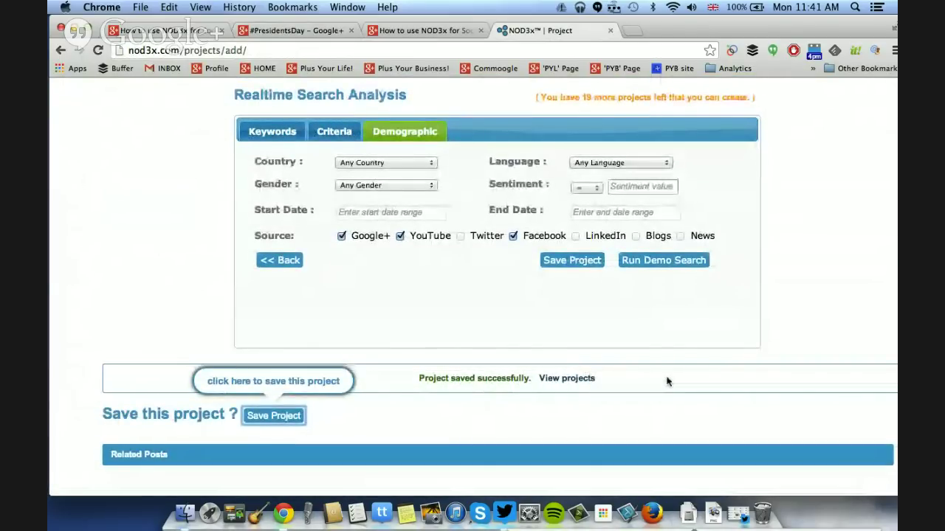
pyautogui.scroll(2, 667, 382)
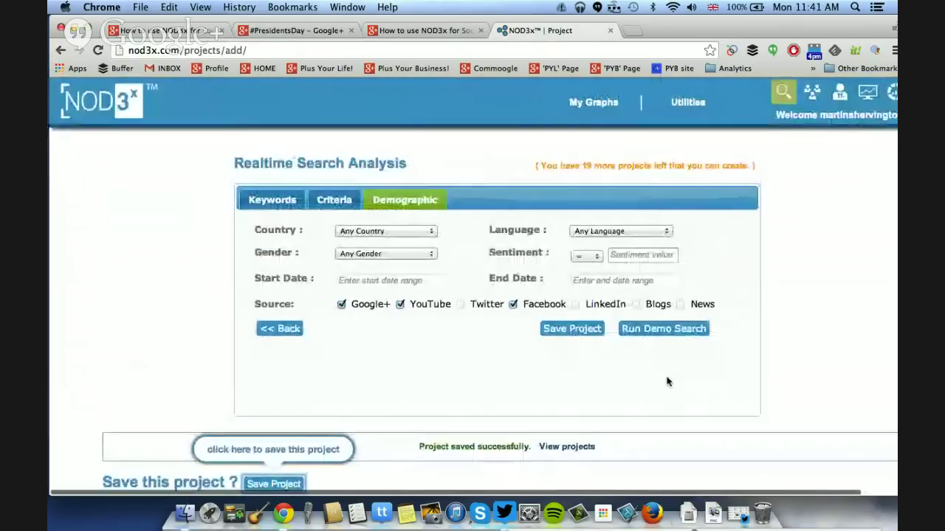
pyautogui.click(781, 100)
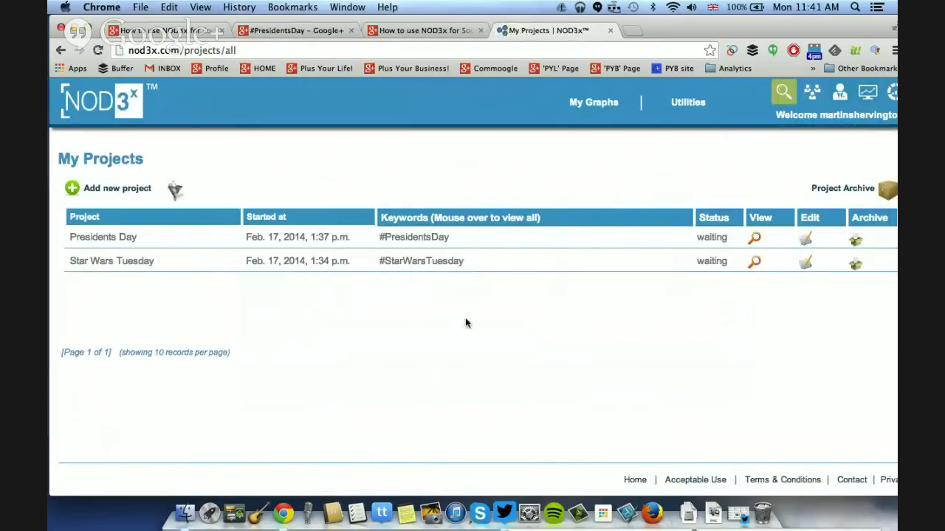
# Switch to the Google+ Hangouts window and bring the other participant's shared screen into the main view
pyautogui.moveTo(428, 237)
pyautogui.press('super+Tab')
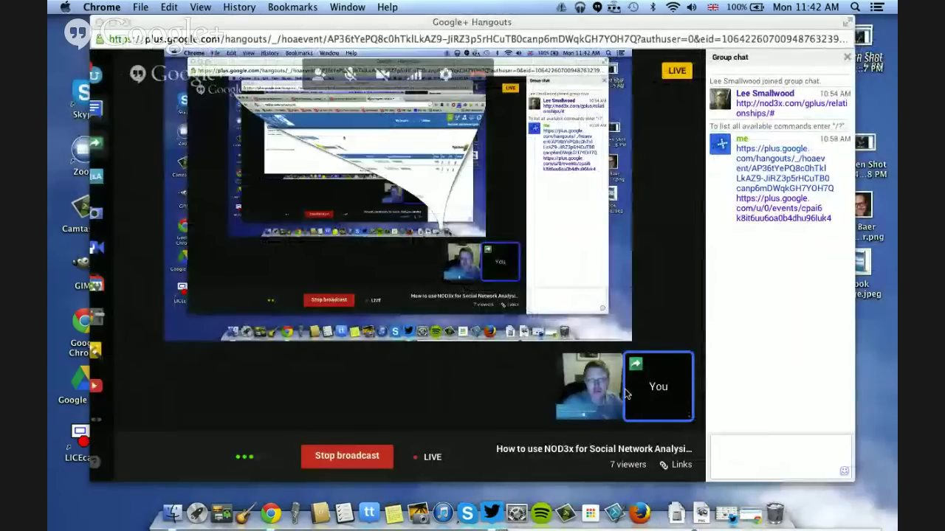
pyautogui.click(594, 393)
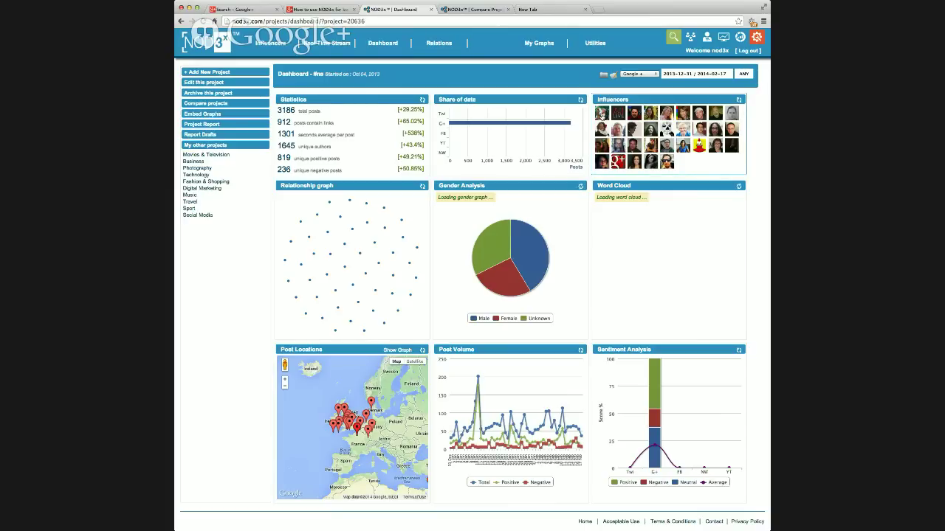
# Open the first influencer's profile from the dashboard and review their posts, online presence, network, notes and topics
pyautogui.click(602, 116)
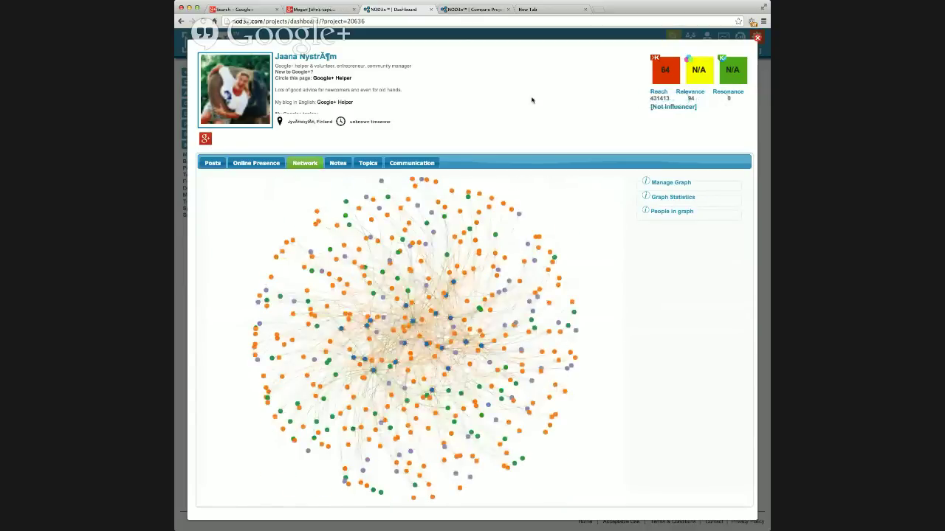
pyautogui.click(211, 165)
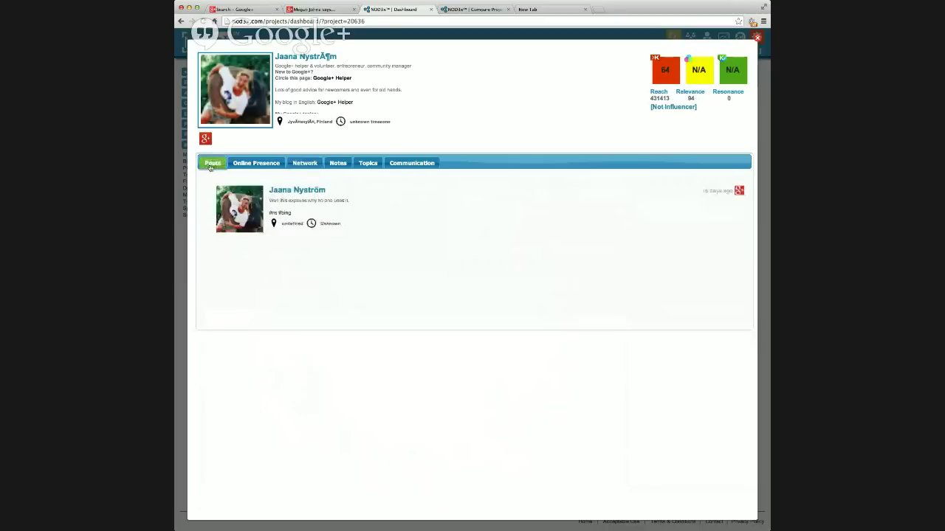
pyautogui.click(253, 166)
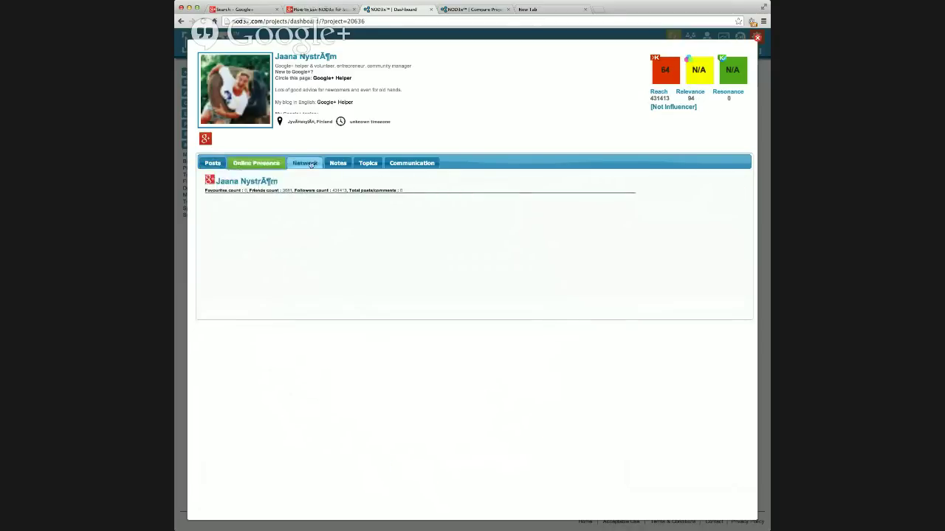
pyautogui.click(311, 165)
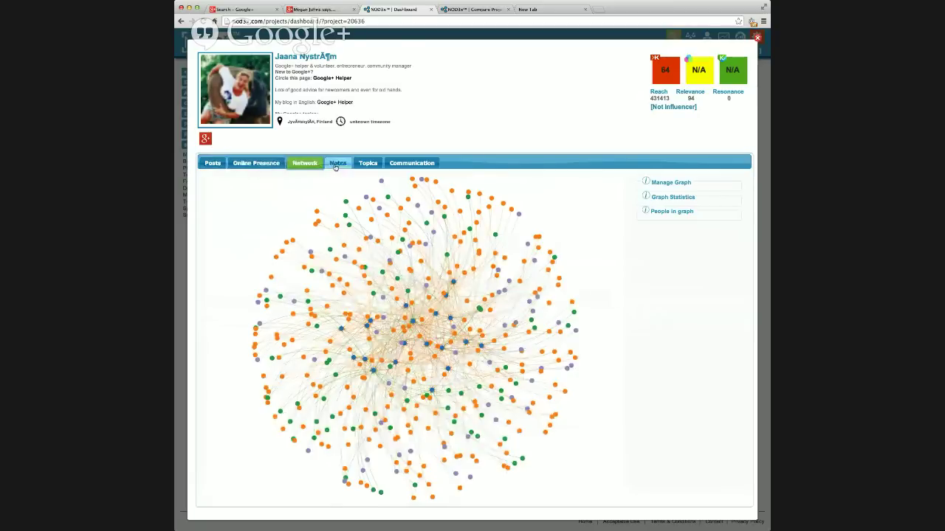
pyautogui.click(336, 165)
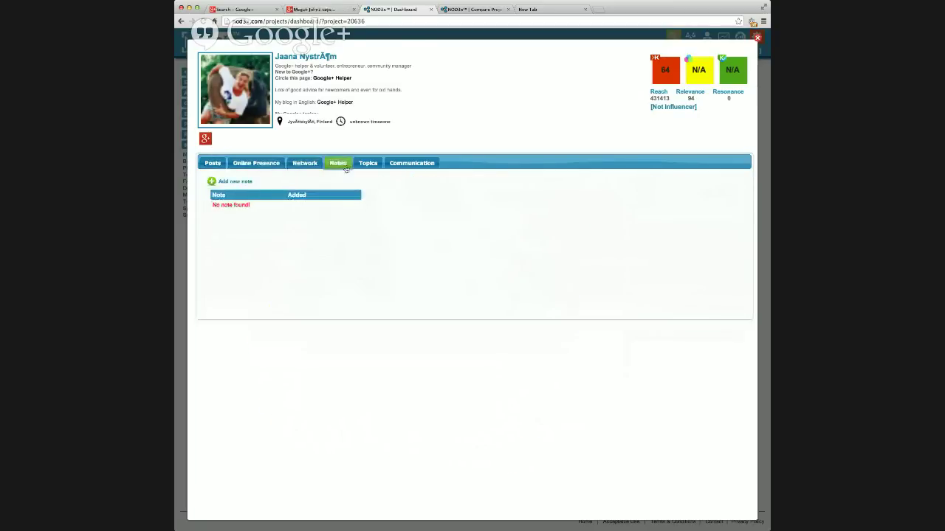
pyautogui.click(368, 165)
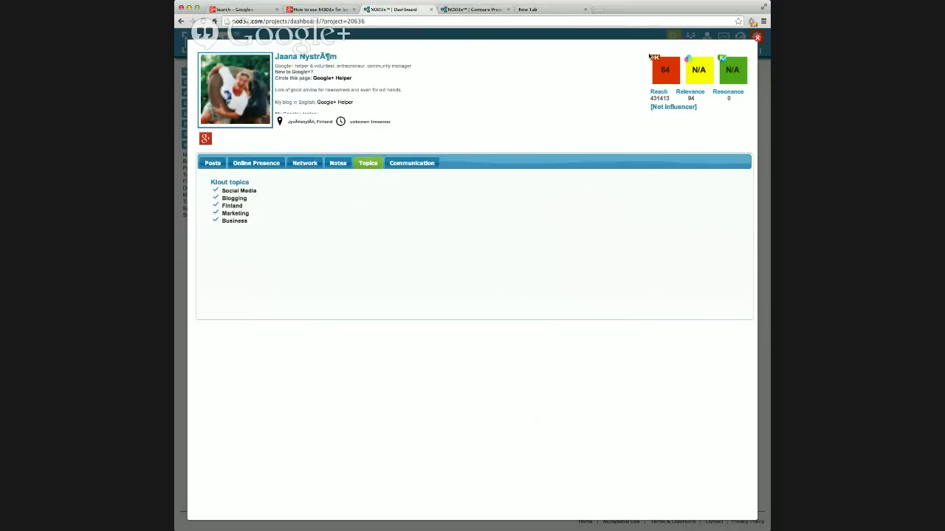
# Mark the profiled person as an influencer and close their profile
pyautogui.click(665, 108)
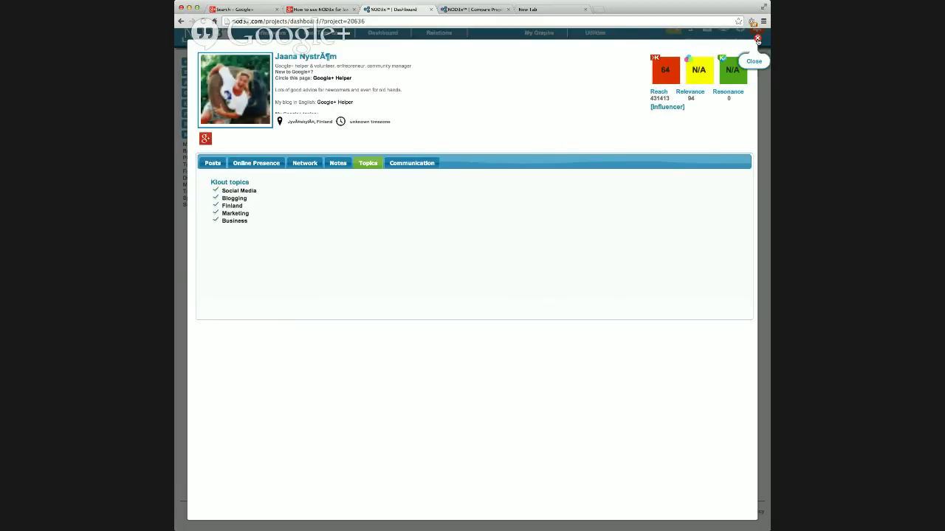
pyautogui.click(757, 39)
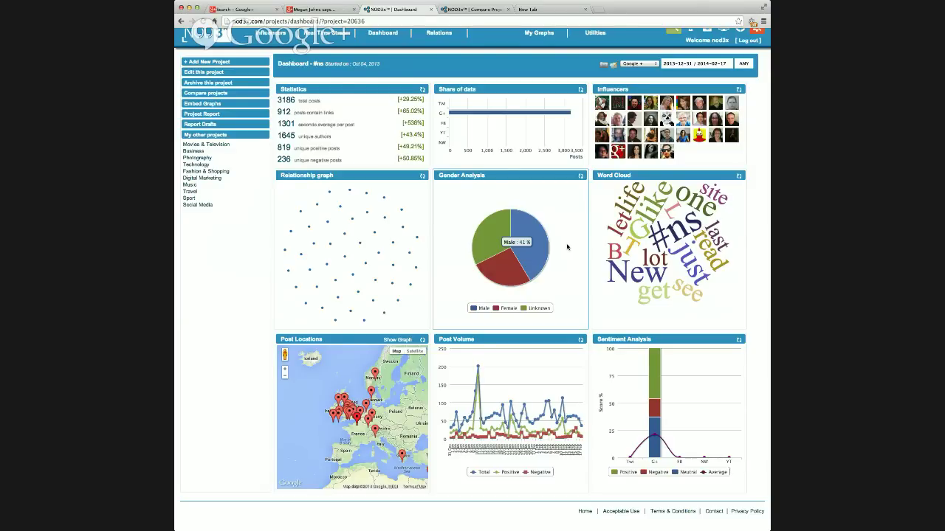
# Check the male and female shares in the Gender Analysis chart, then open and close the posts behind #ns in the word cloud
pyautogui.moveTo(510, 277)
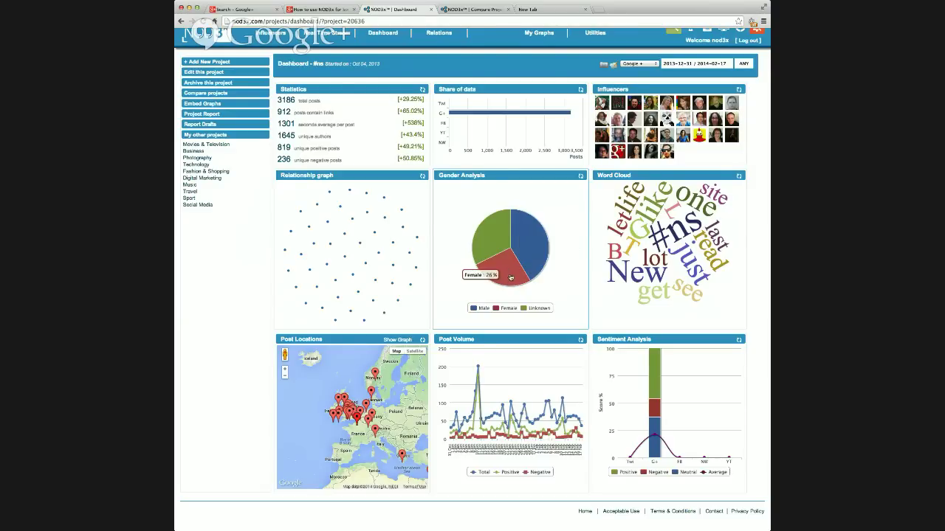
pyautogui.moveTo(510, 228)
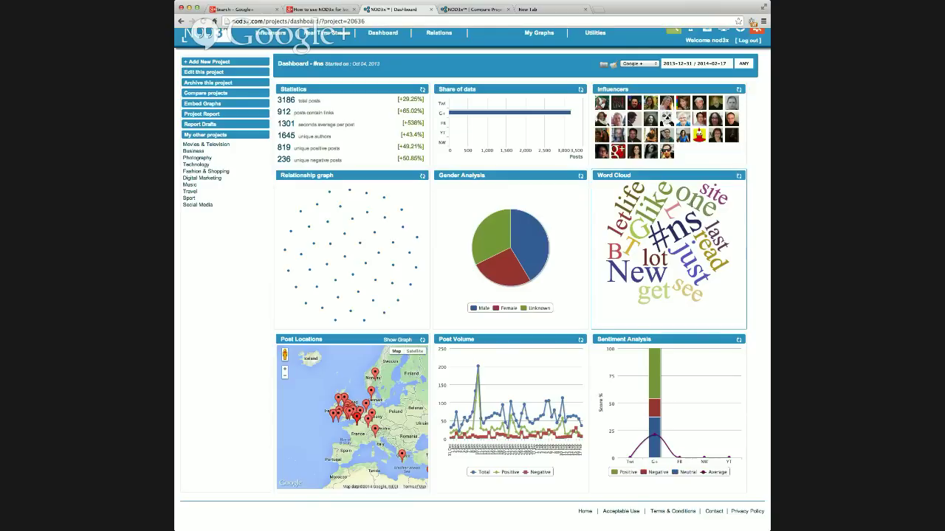
pyautogui.click(668, 236)
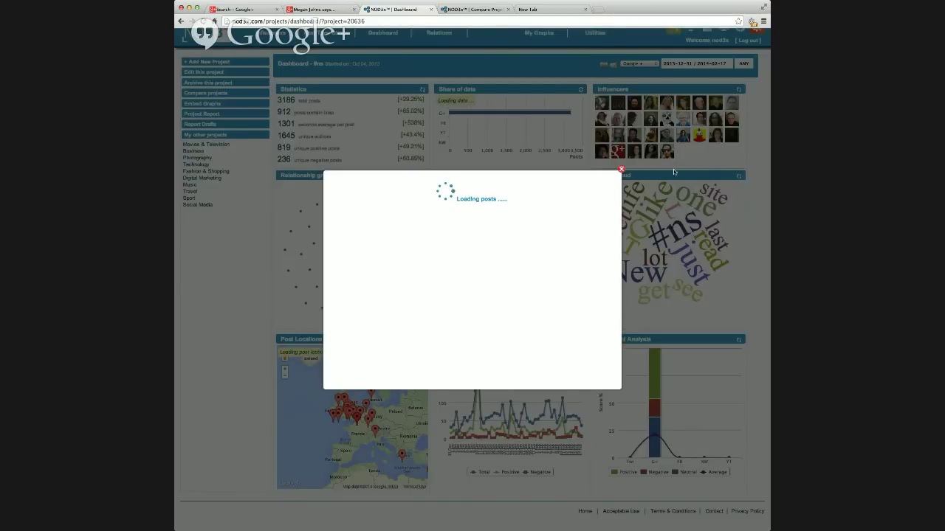
pyautogui.click(621, 170)
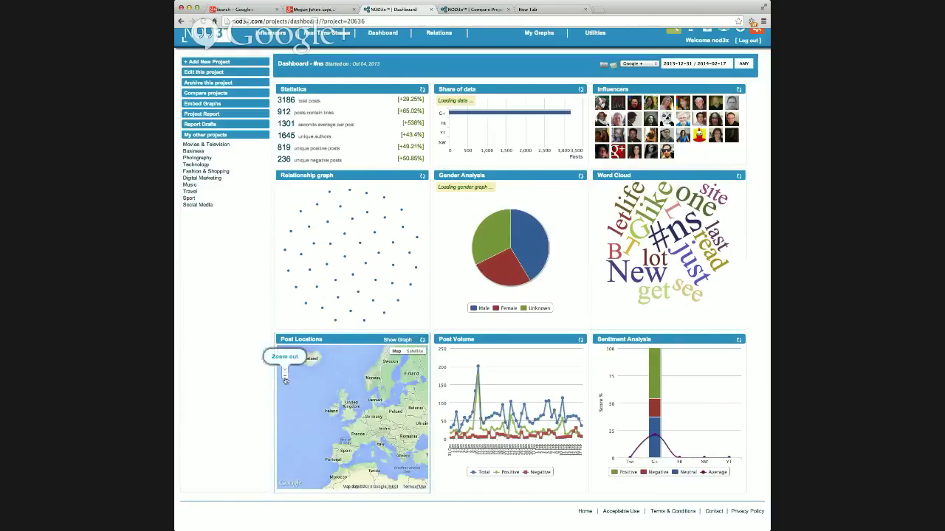
# Reload the Post Locations map and focus it on the United Kingdom
pyautogui.click(286, 378)
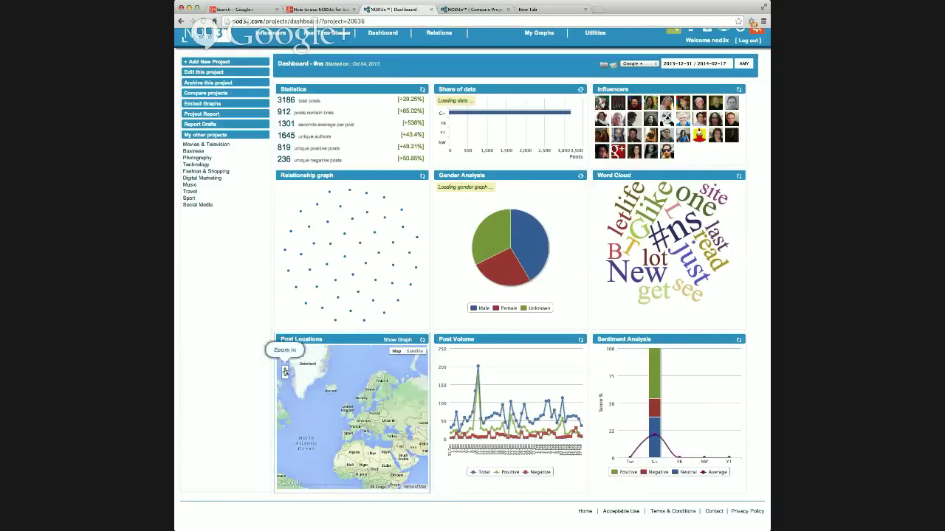
pyautogui.click(423, 341)
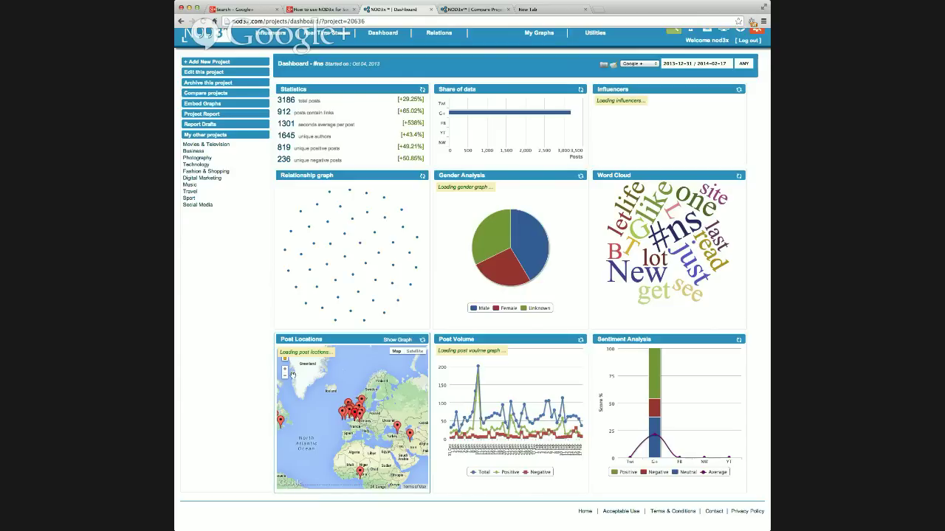
pyautogui.click(285, 372)
pyautogui.click(285, 372)
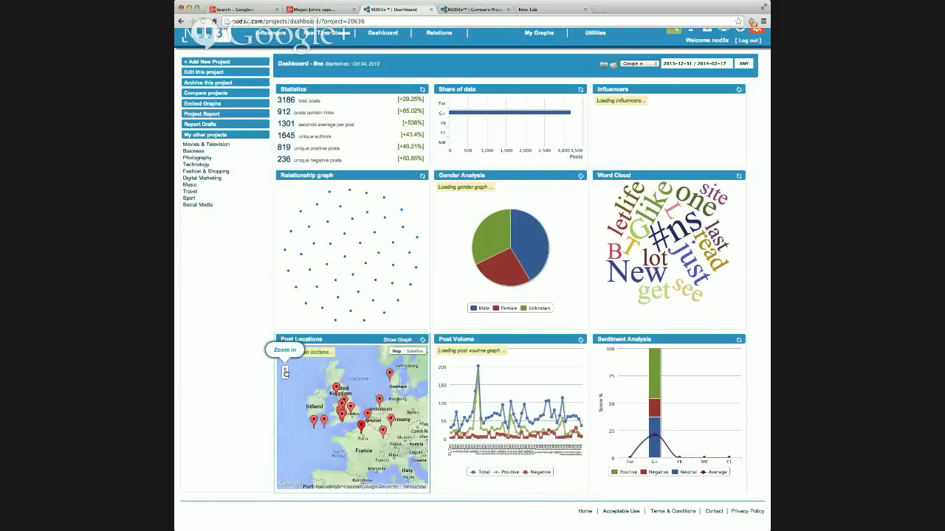
pyautogui.click(285, 372)
pyautogui.moveTo(336, 439); pyautogui.dragTo(367, 481)
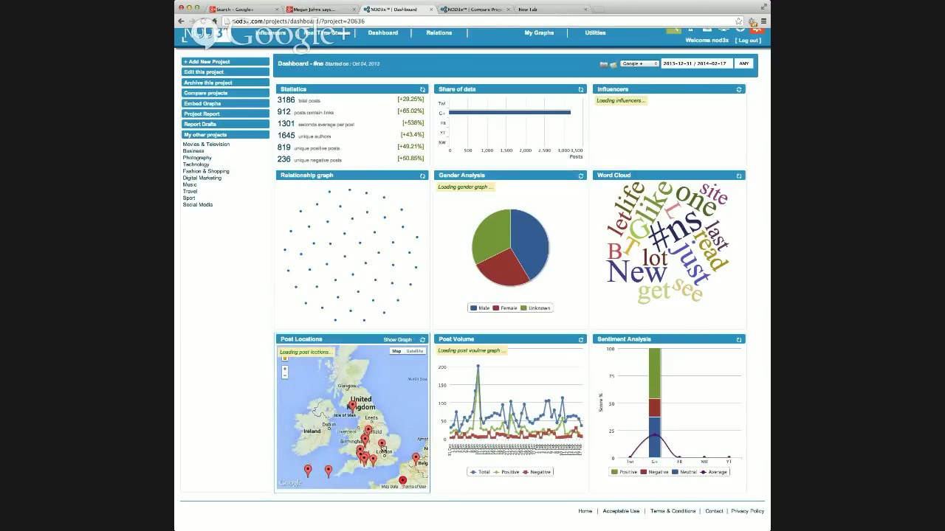
# Preview the posts at two map markers in southern England, closing each preview
pyautogui.click(382, 445)
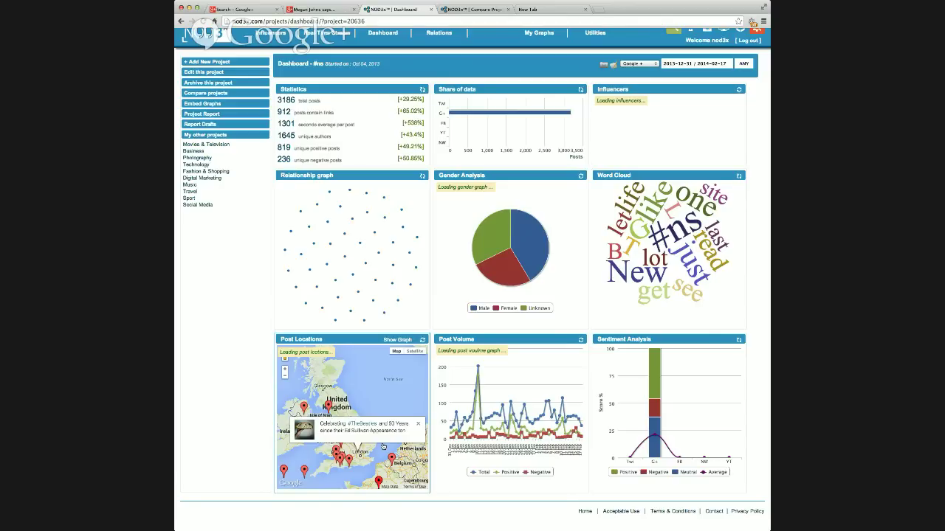
pyautogui.click(418, 426)
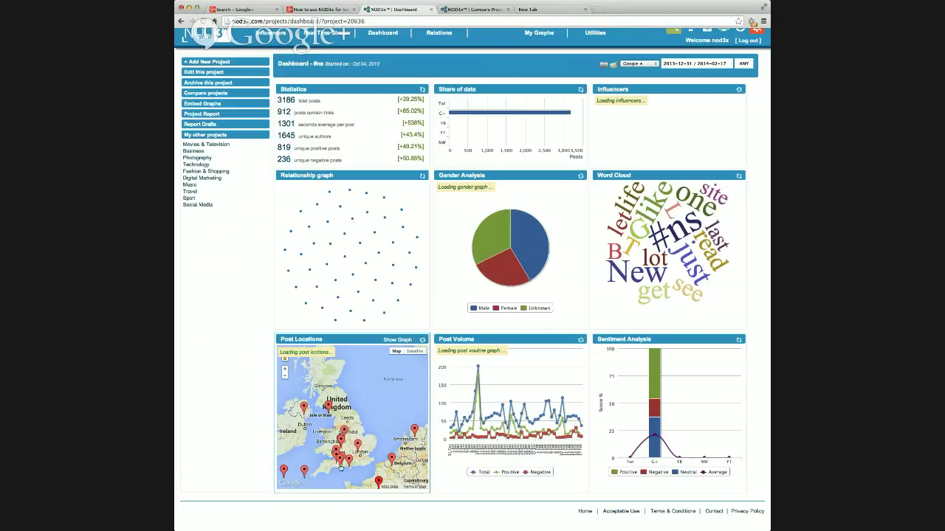
pyautogui.click(350, 463)
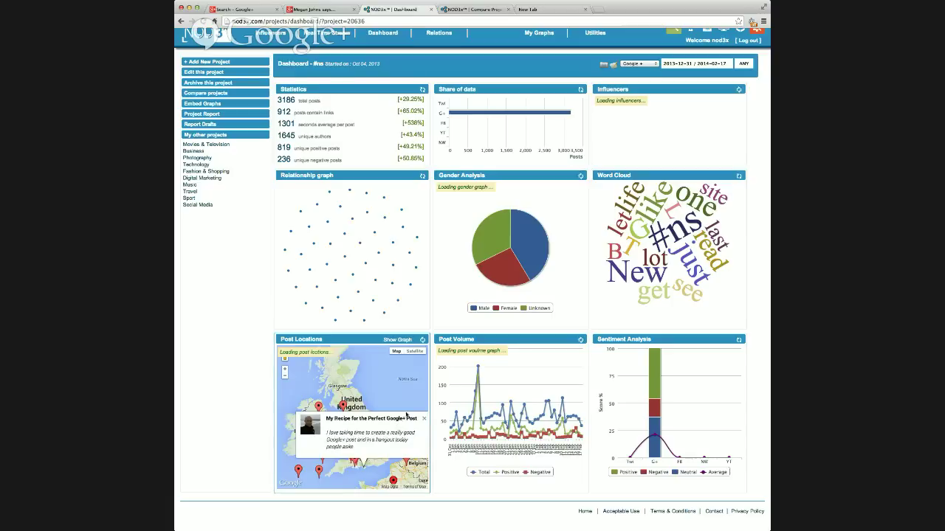
pyautogui.click(424, 420)
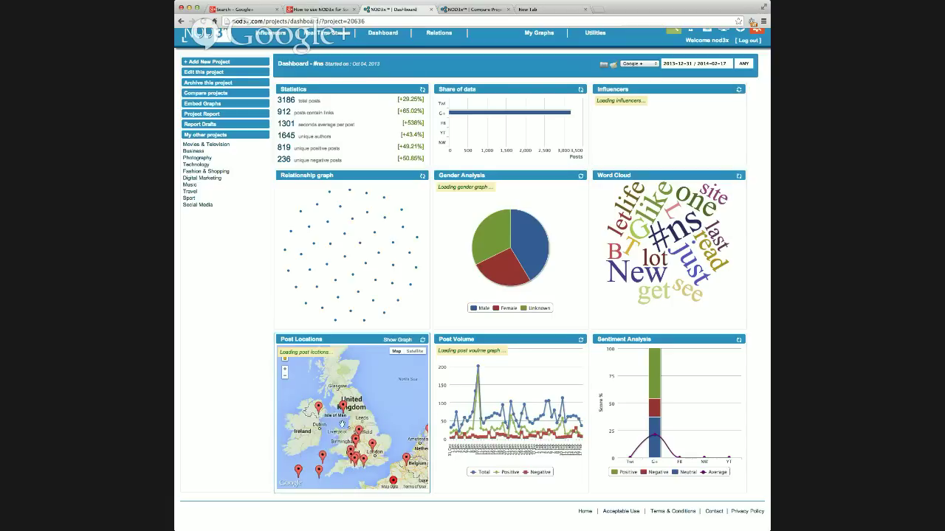
# Shift the Post Locations map to North America and preview the posts at two of its markers
pyautogui.moveTo(288, 415); pyautogui.dragTo(320, 407)
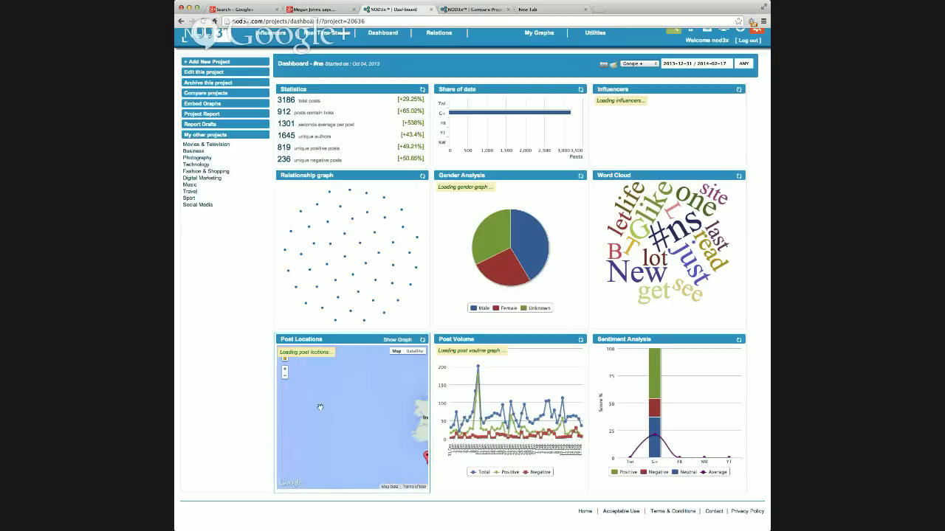
pyautogui.click(284, 375)
pyautogui.click(285, 375)
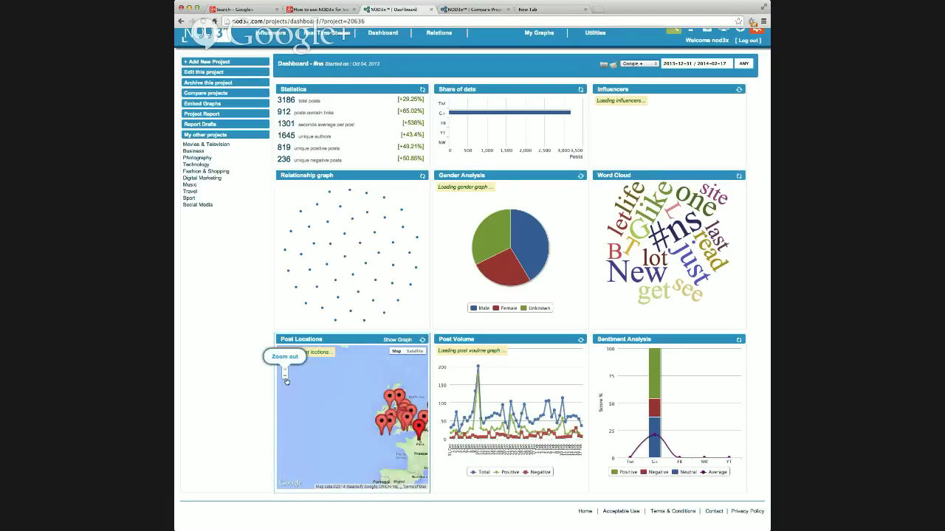
pyautogui.click(285, 375)
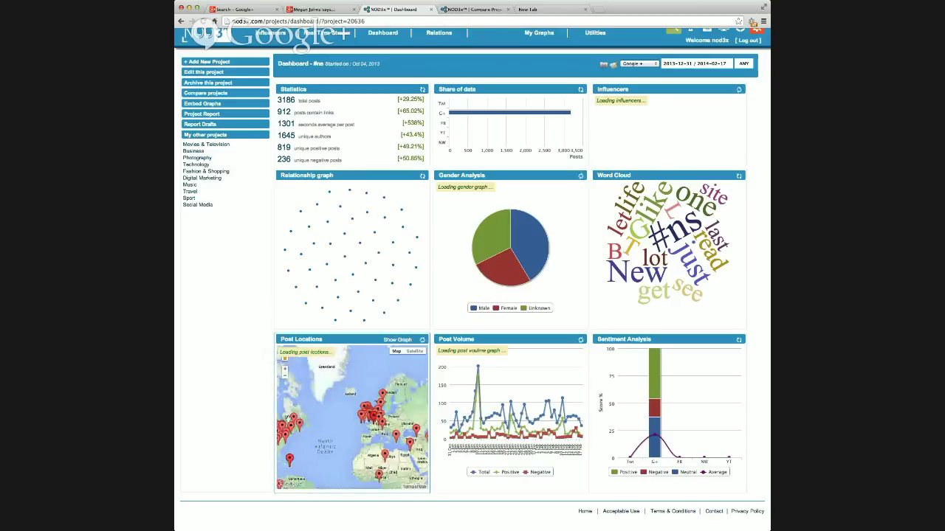
pyautogui.click(295, 418)
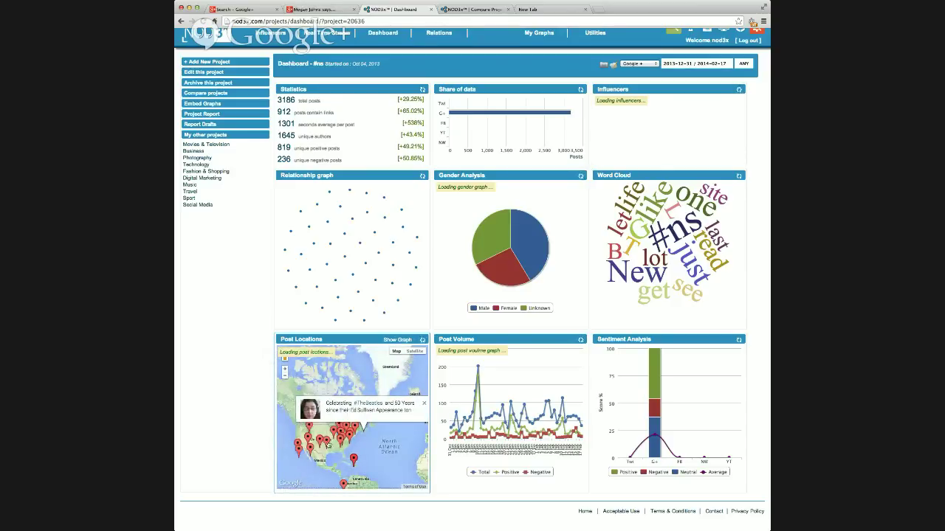
pyautogui.click(329, 444)
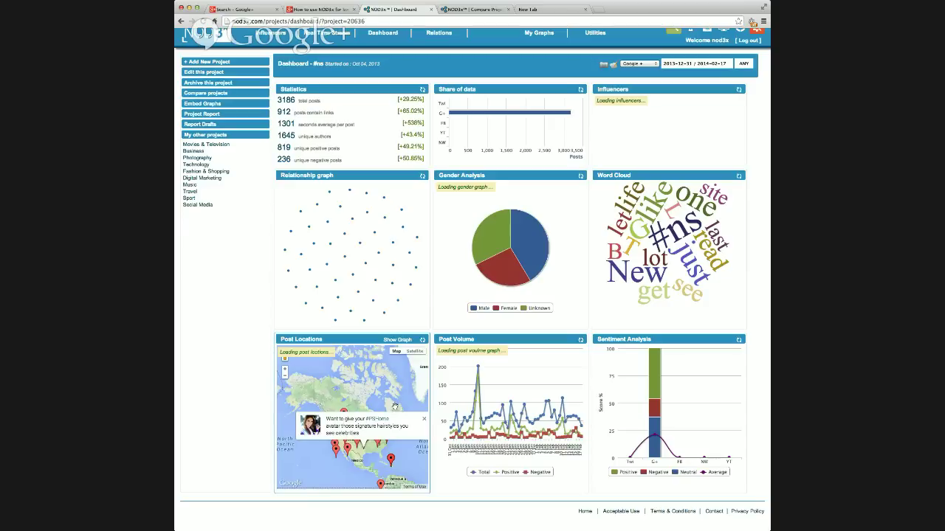
pyautogui.click(424, 418)
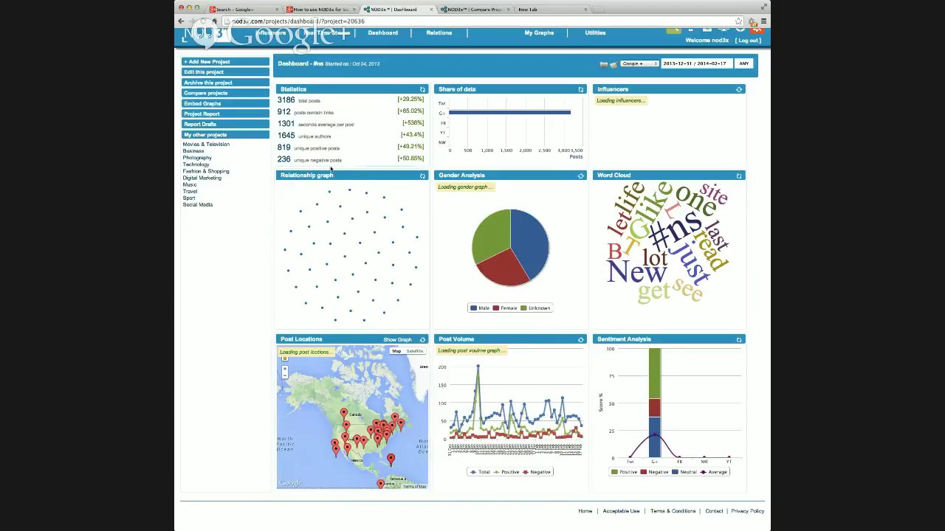
# Open the Relations graph of the #ns project and display its engagement update options
pyautogui.scroll(1, 458, 78)
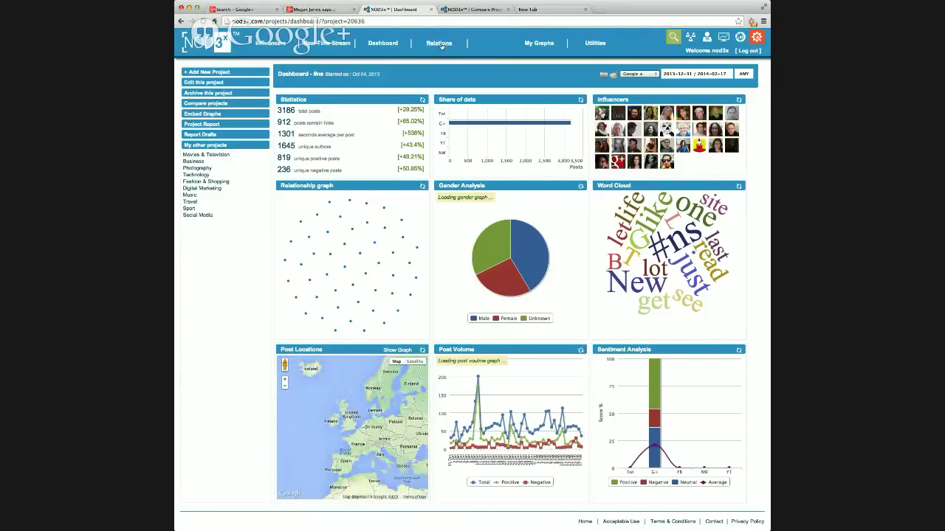
pyautogui.click(440, 43)
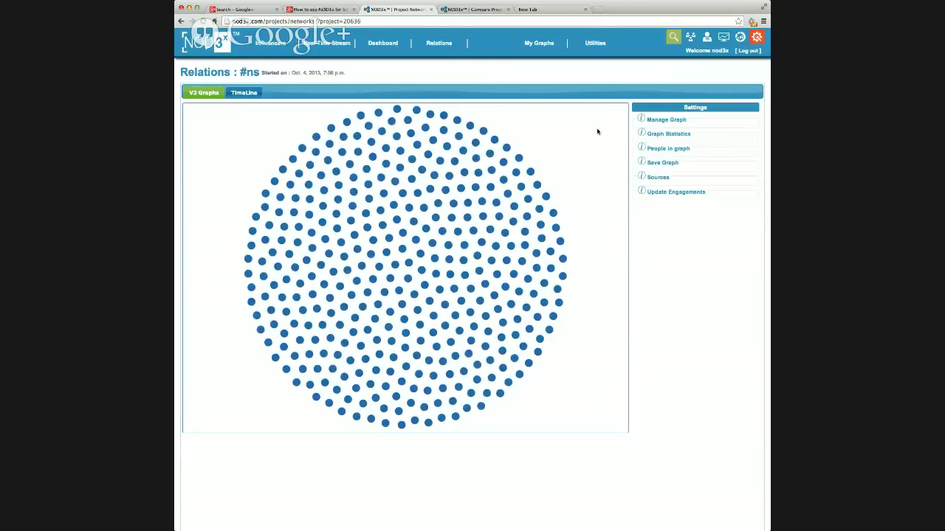
pyautogui.click(681, 191)
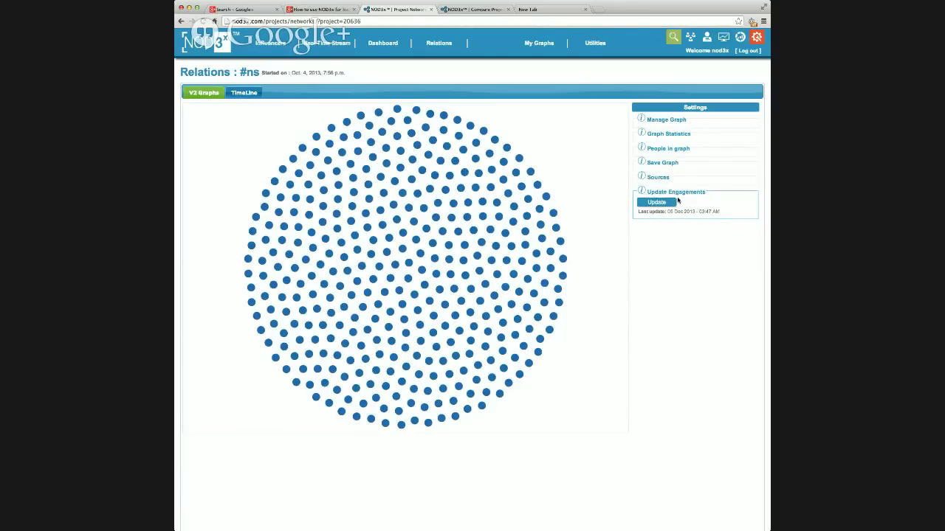
pyautogui.moveTo(703, 192); pyautogui.dragTo(634, 192)
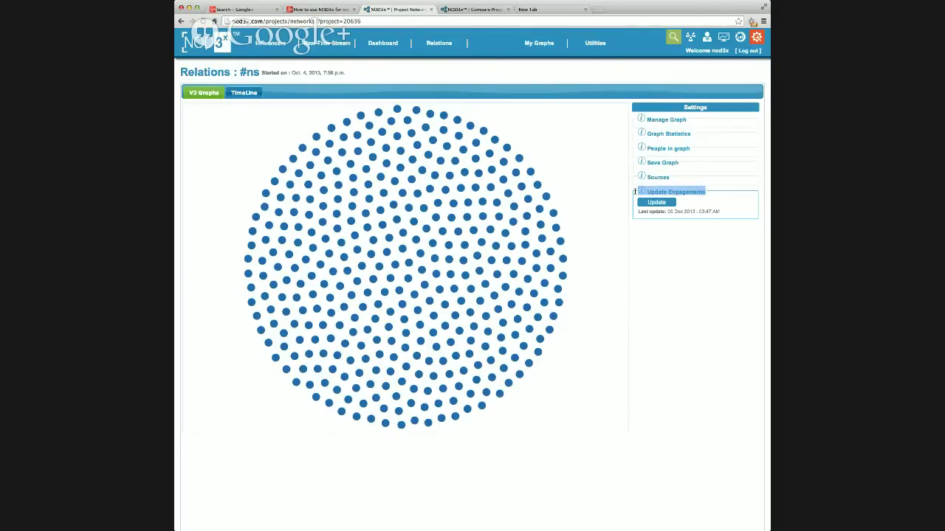
# Show the graph management settings and graph statistics, and highlight the total node count
pyautogui.click(682, 119)
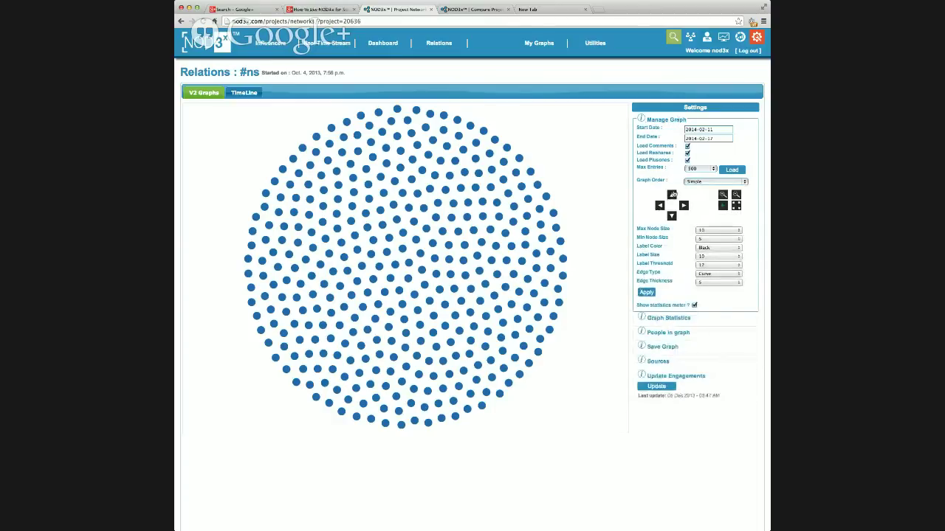
pyautogui.click(676, 318)
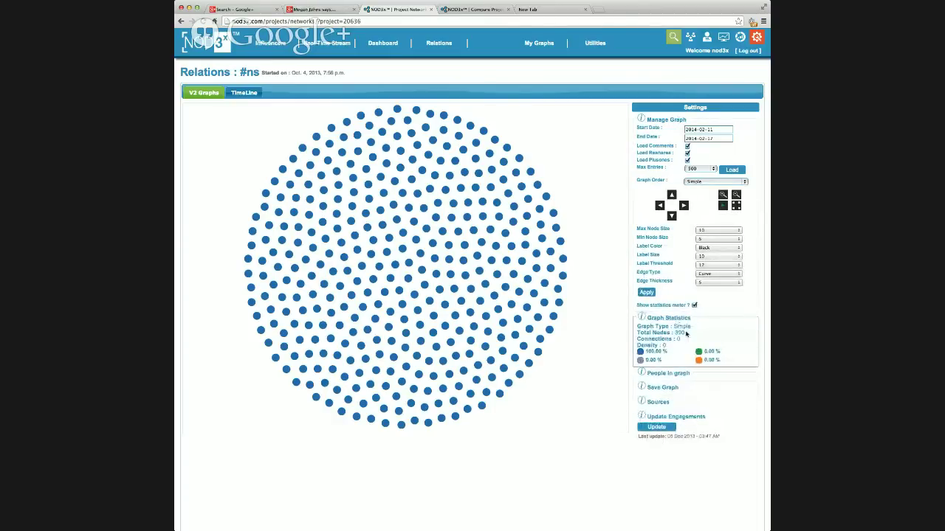
pyautogui.moveTo(688, 333); pyautogui.dragTo(633, 333)
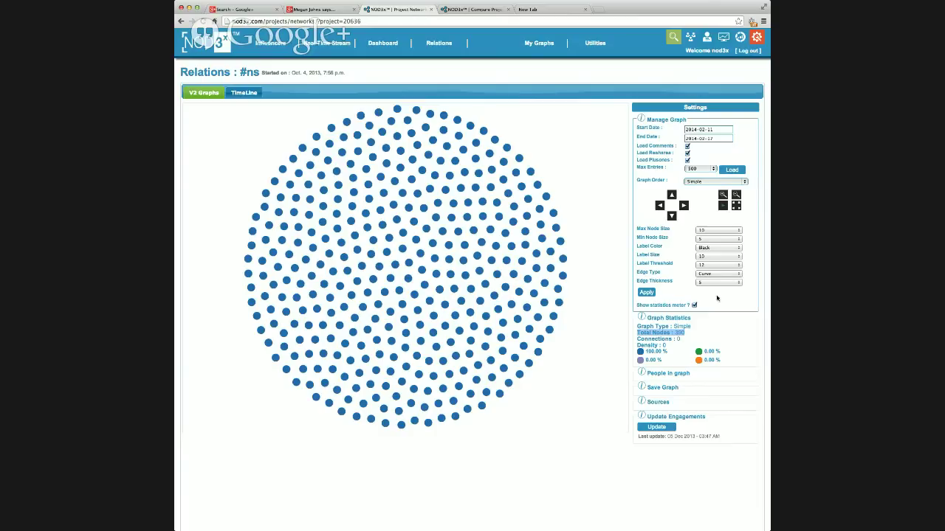
# Start the engagement update for the #ns project and reload the Relations graph page
pyautogui.click(666, 427)
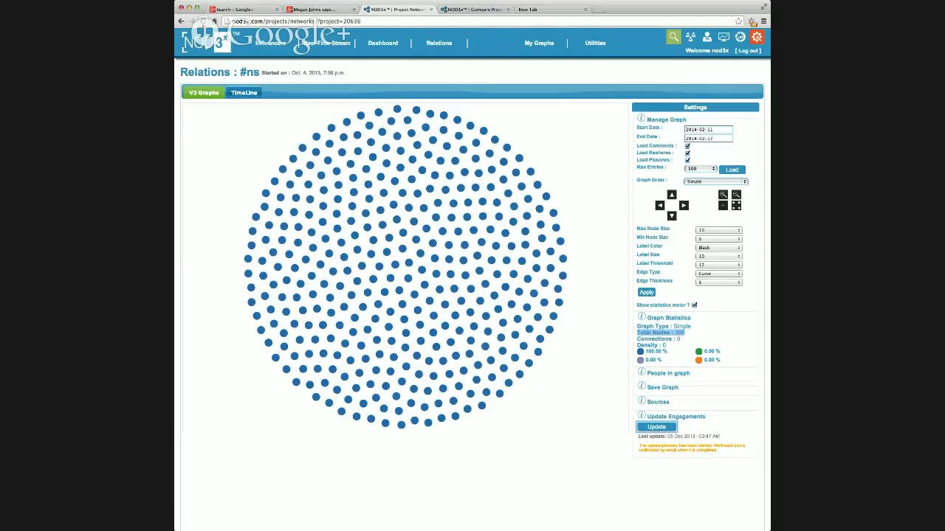
pyautogui.press('super+r')
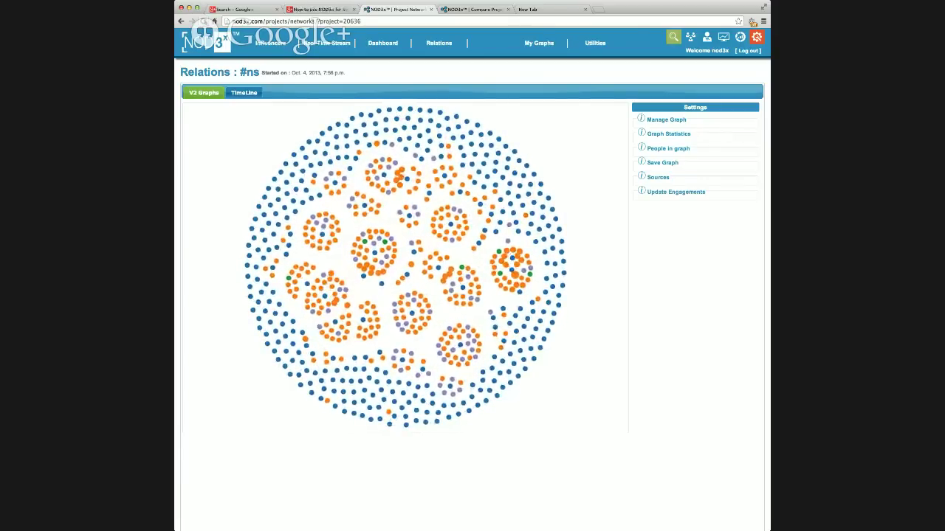
pyautogui.click(453, 159)
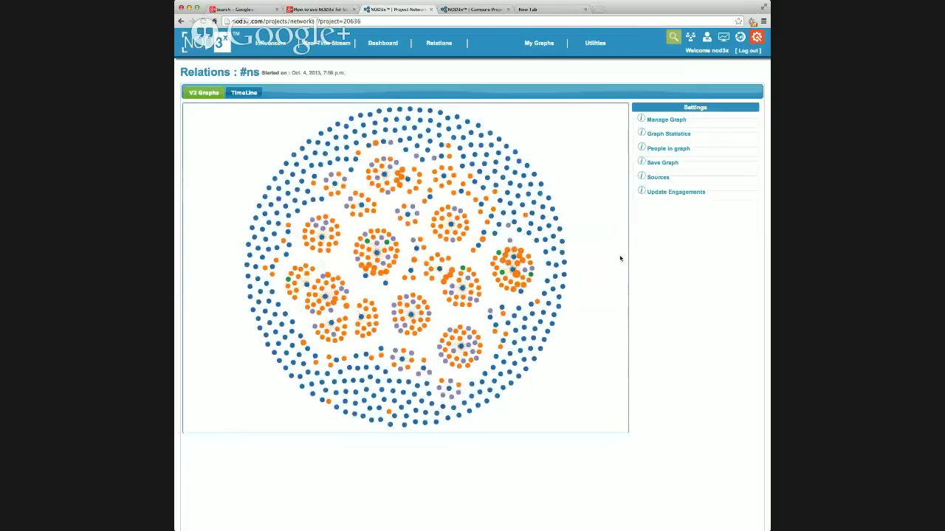
pyautogui.click(480, 265)
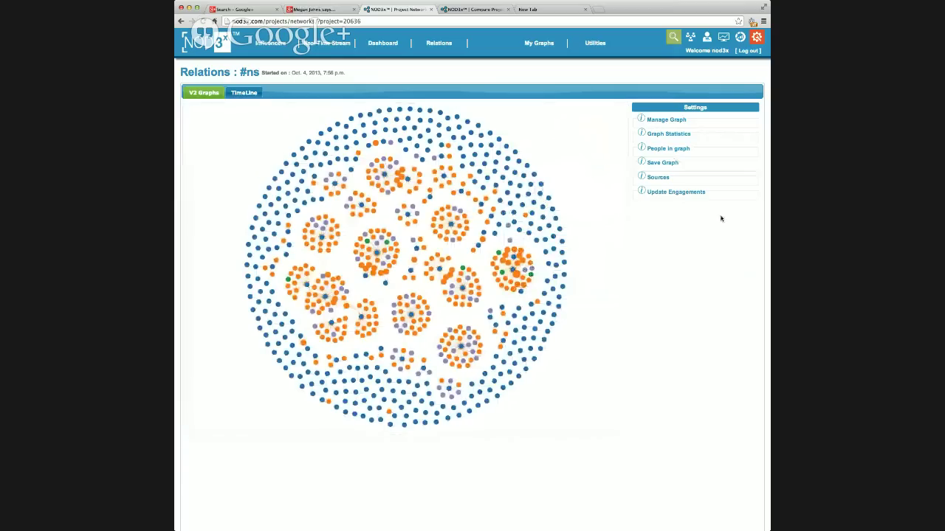
# Show the graph statistics and examine which engagement type each node colour stands for
pyautogui.click(661, 134)
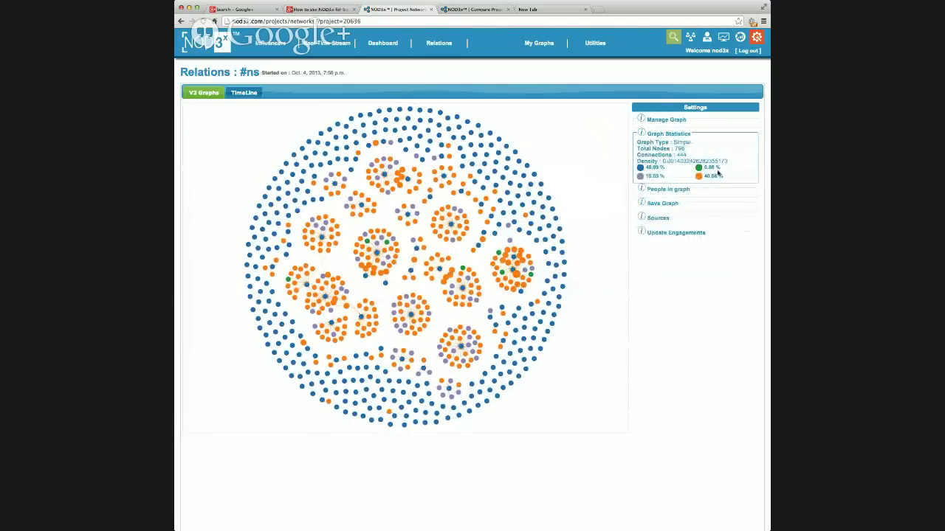
pyautogui.moveTo(699, 176)
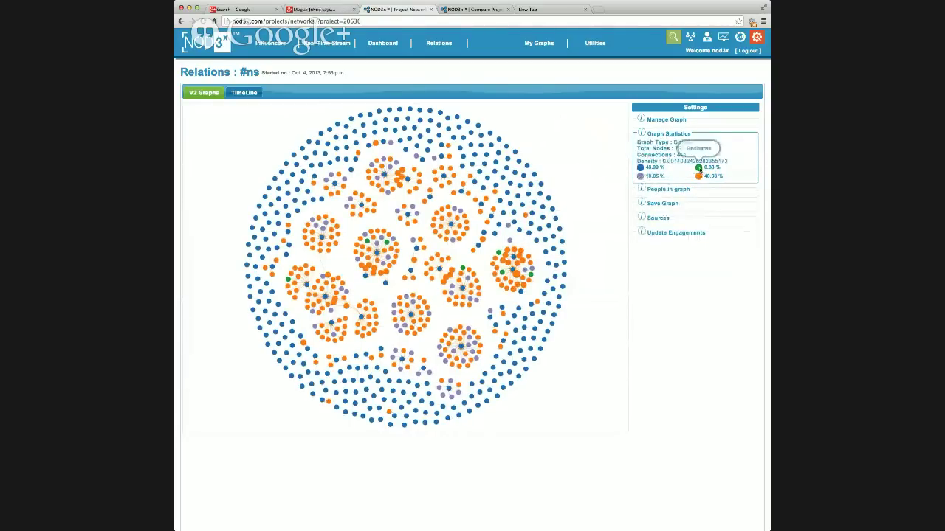
pyautogui.moveTo(642, 177)
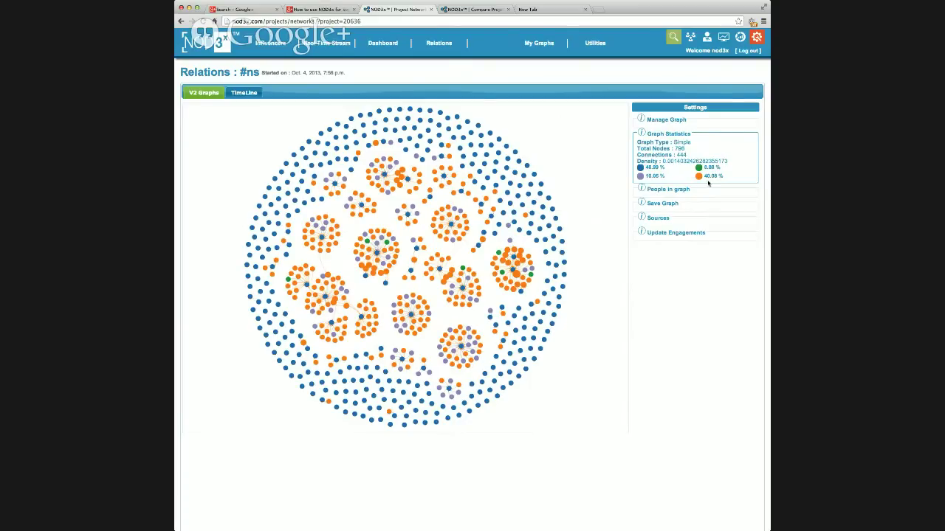
# Order the graph by In Degree and filter the nodes by a score of 3.6
pyautogui.click(677, 120)
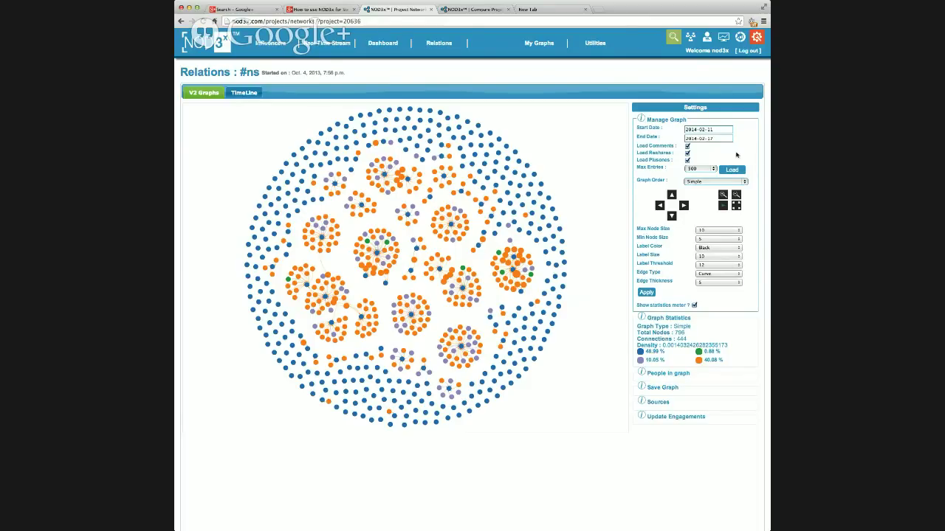
pyautogui.click(701, 182)
pyautogui.press('Down')
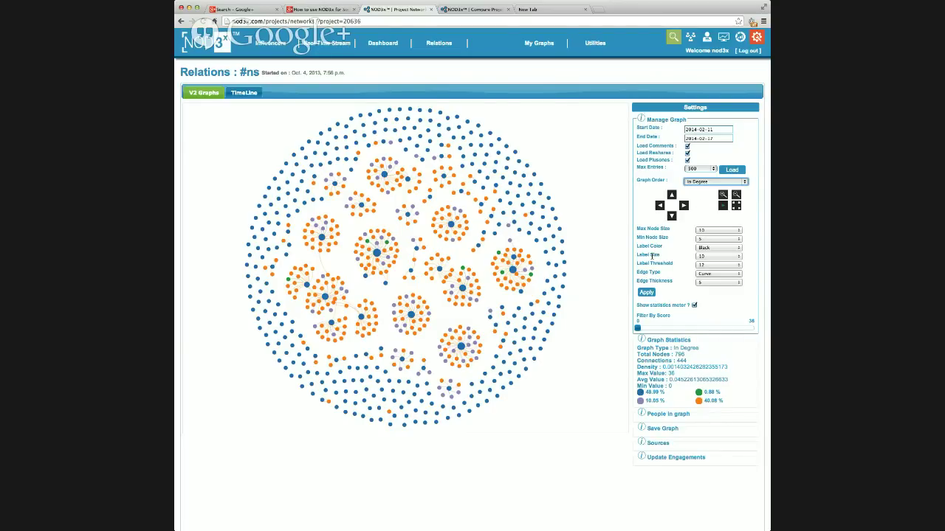
pyautogui.moveTo(639, 327); pyautogui.dragTo(646, 329)
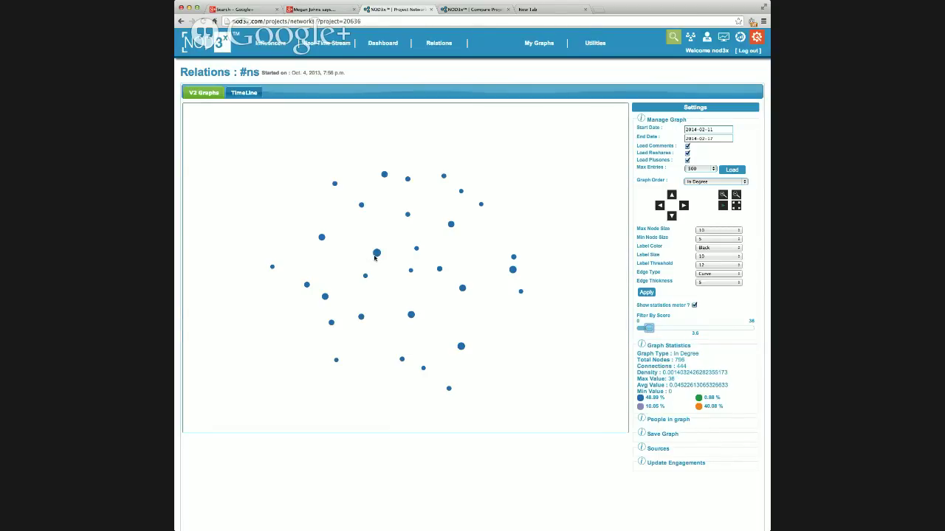
# View the largest node's centrality statistics and post, expand the post's comments and circle options, and close it
pyautogui.click(376, 255)
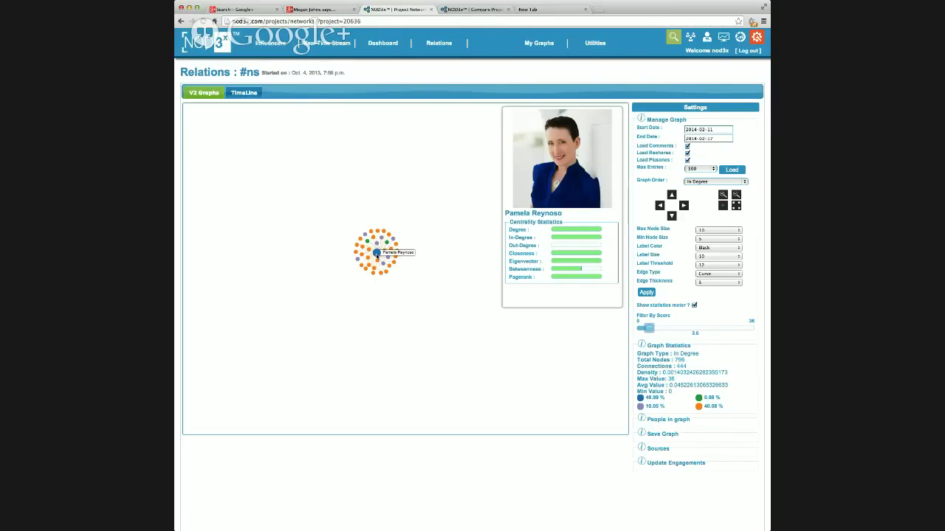
pyautogui.click(376, 254)
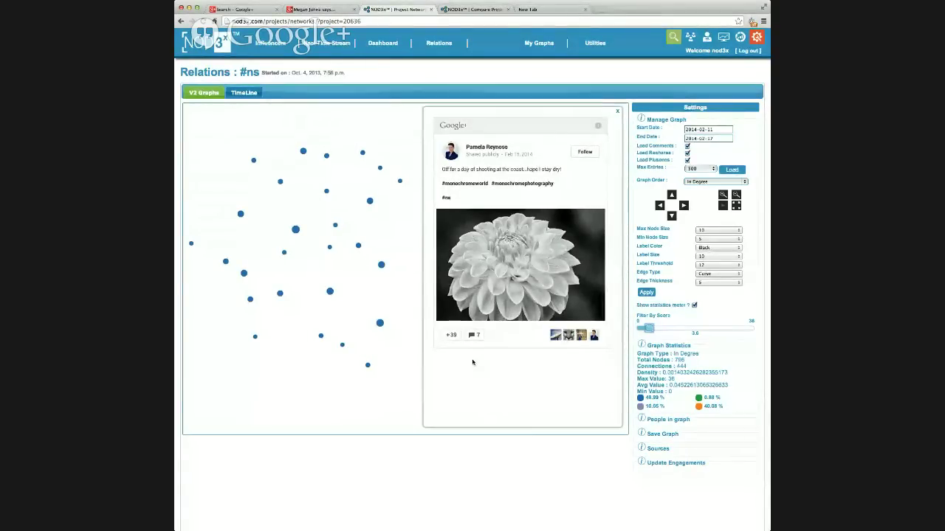
pyautogui.click(477, 339)
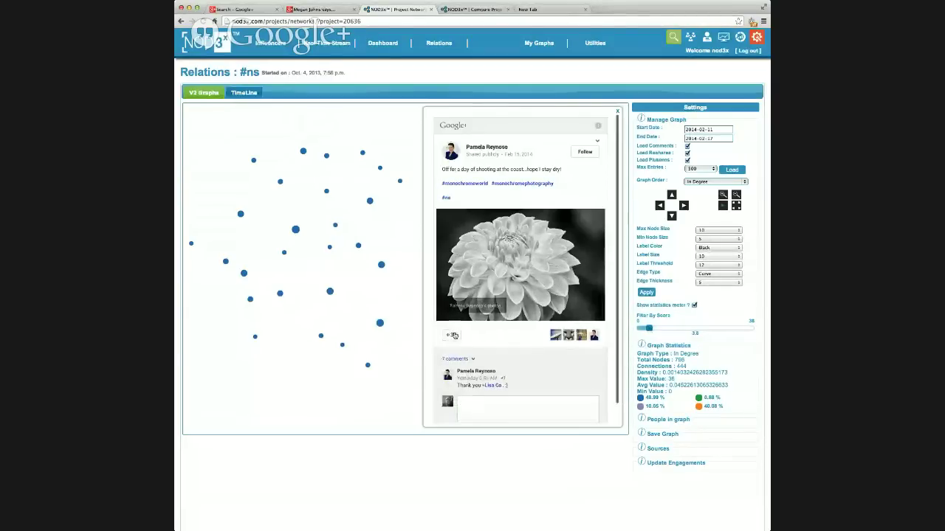
pyautogui.moveTo(588, 155)
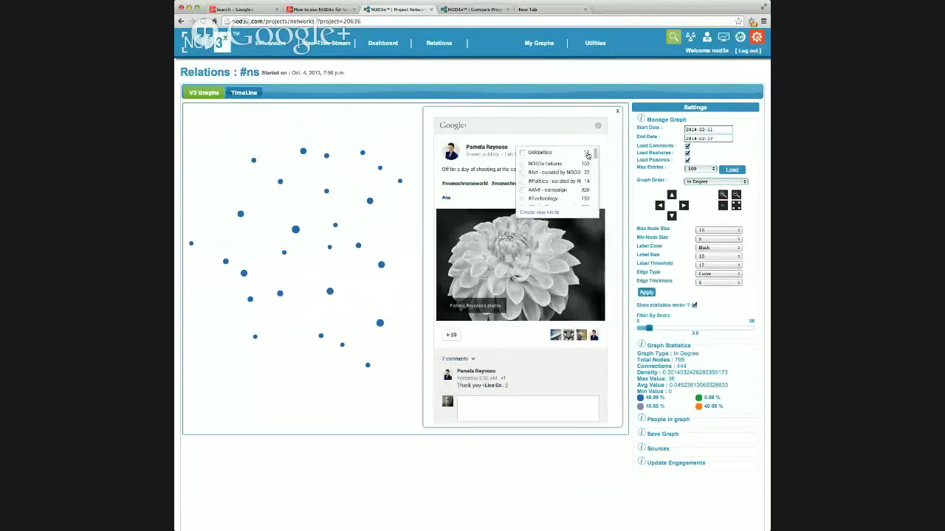
pyautogui.scroll(-4, 583, 173)
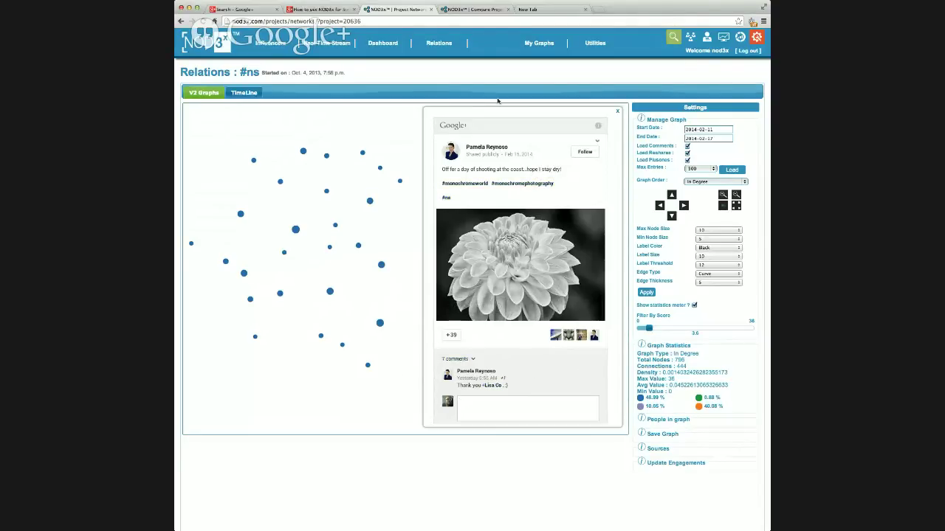
pyautogui.click(618, 112)
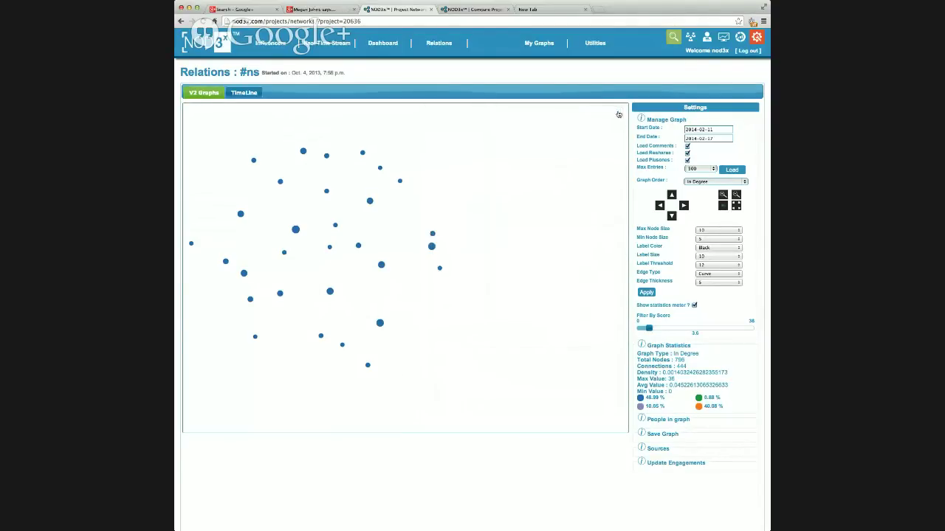
# View the centrality statistics and posts of two other high In Degree nodes, closing each post
pyautogui.click(240, 215)
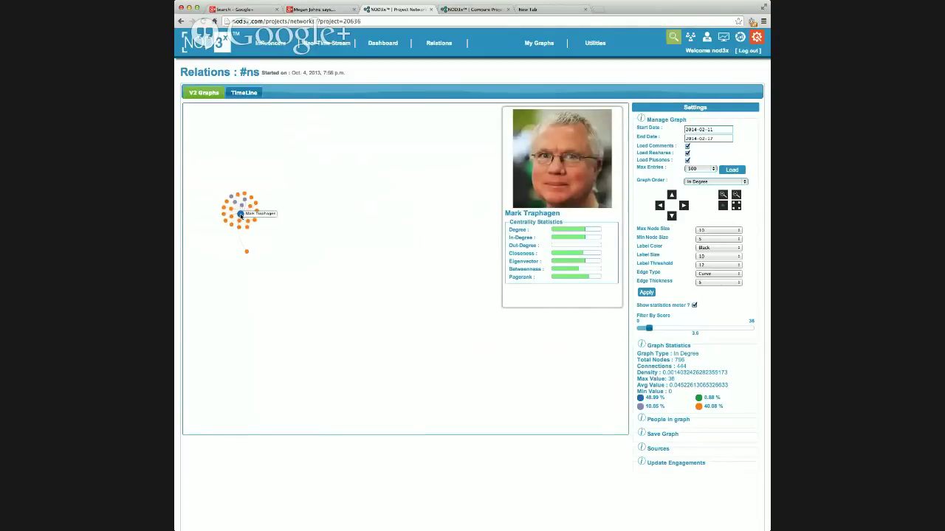
pyautogui.click(240, 216)
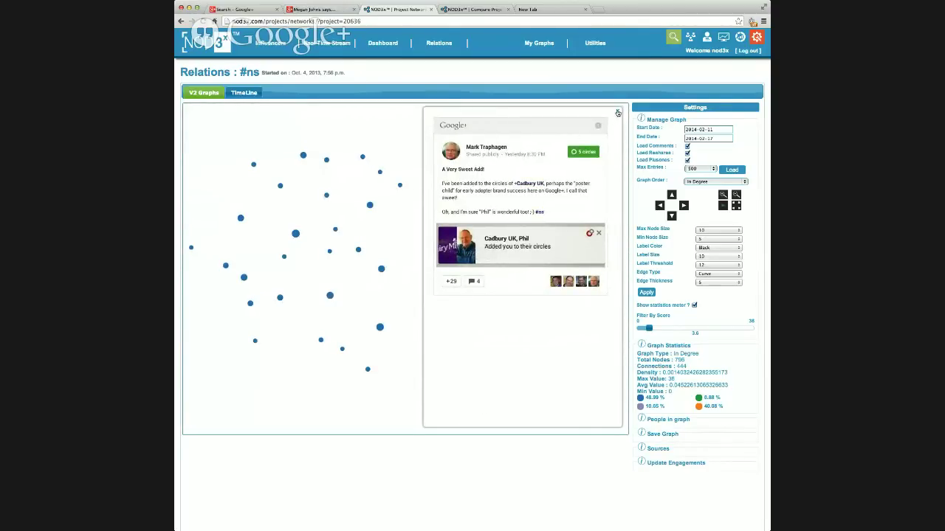
pyautogui.click(618, 113)
pyautogui.click(432, 251)
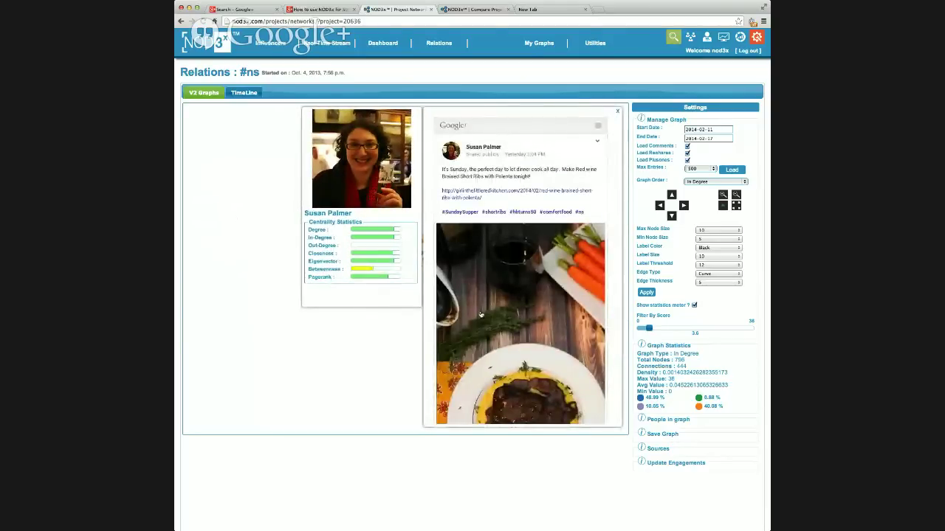
pyautogui.scroll(-3, 507, 357)
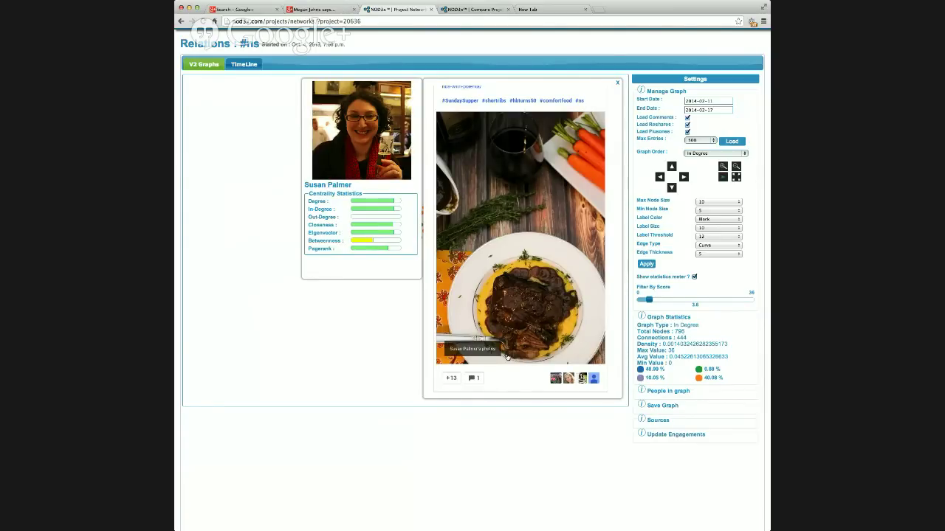
pyautogui.click(618, 83)
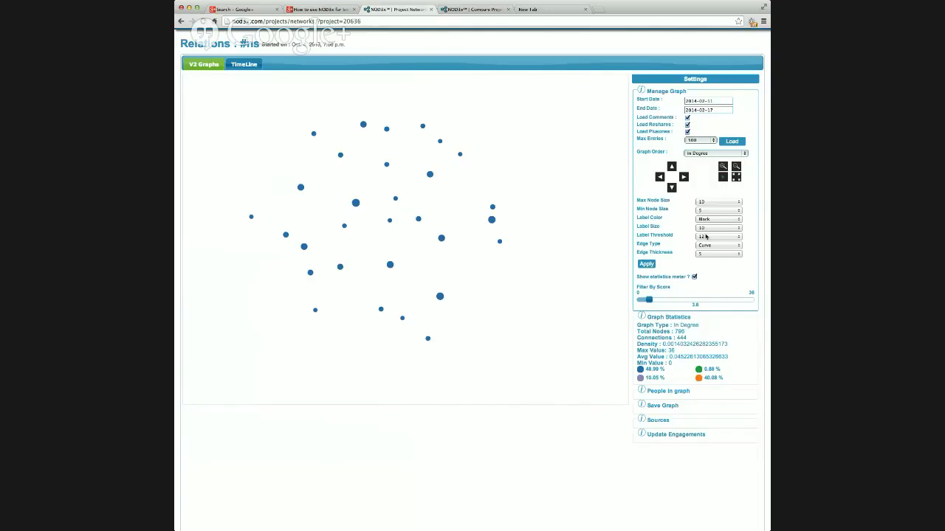
# Lower the label threshold to 4 and apply it to the graph
pyautogui.click(705, 238)
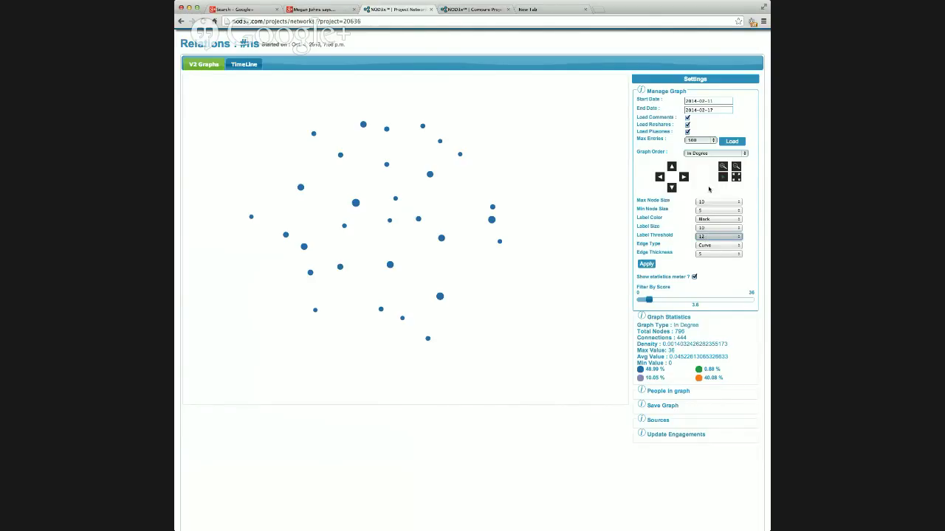
pyautogui.click(708, 190)
pyautogui.click(646, 265)
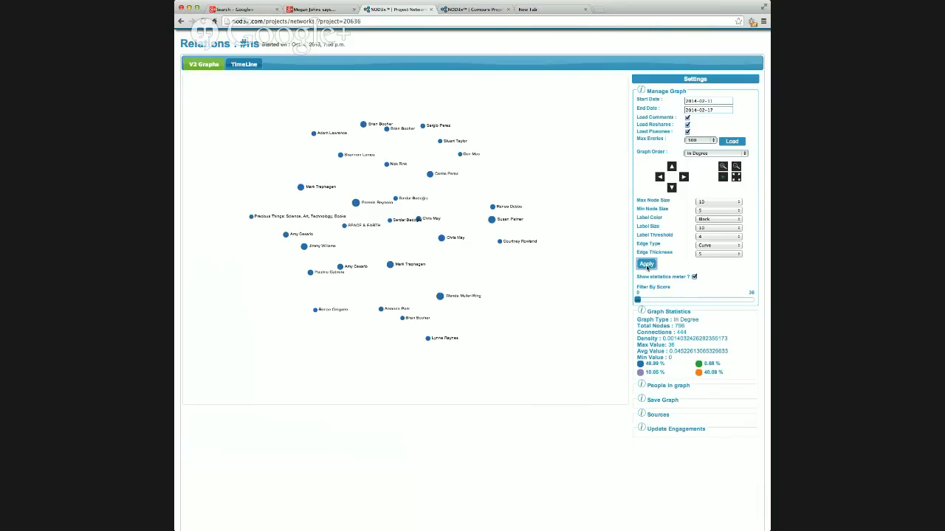
# Order the graph by Out Degree, set the score filter to 0.6, and apply the graph settings
pyautogui.click(695, 154)
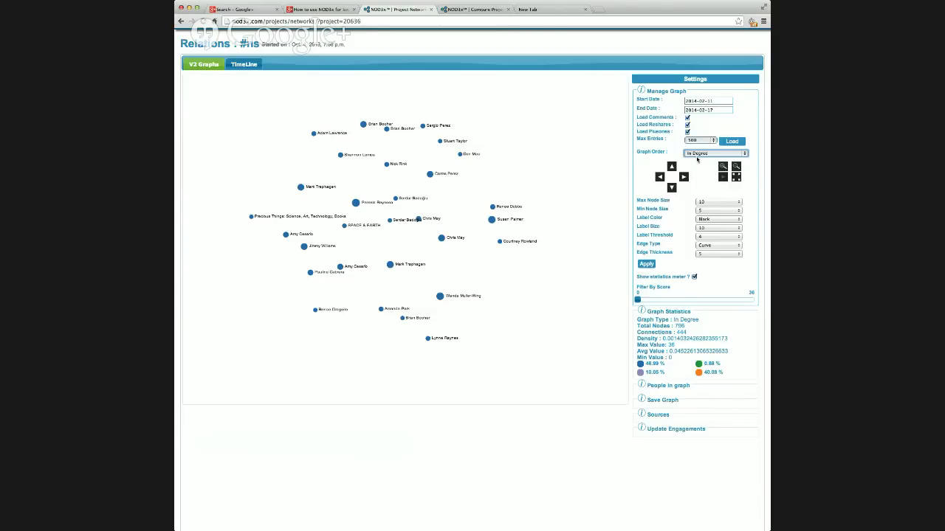
pyautogui.press('Down')
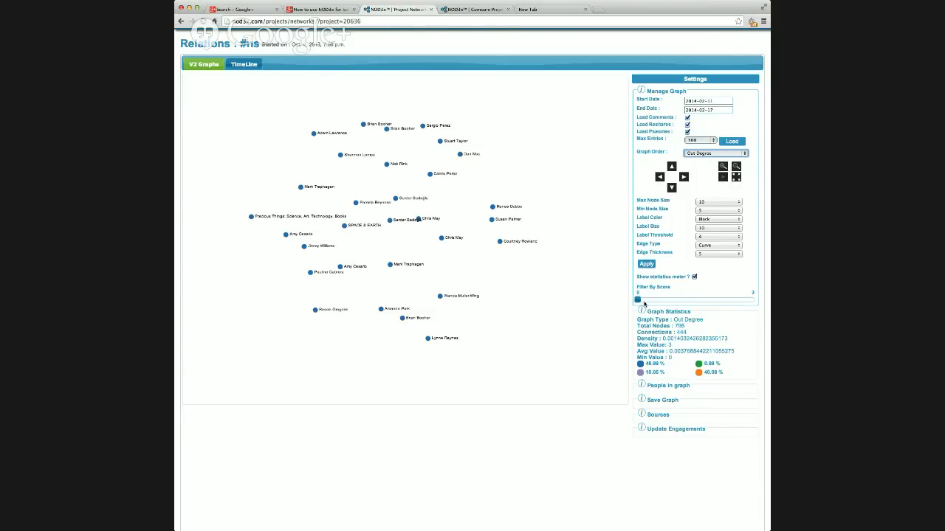
pyautogui.moveTo(644, 303); pyautogui.dragTo(660, 302)
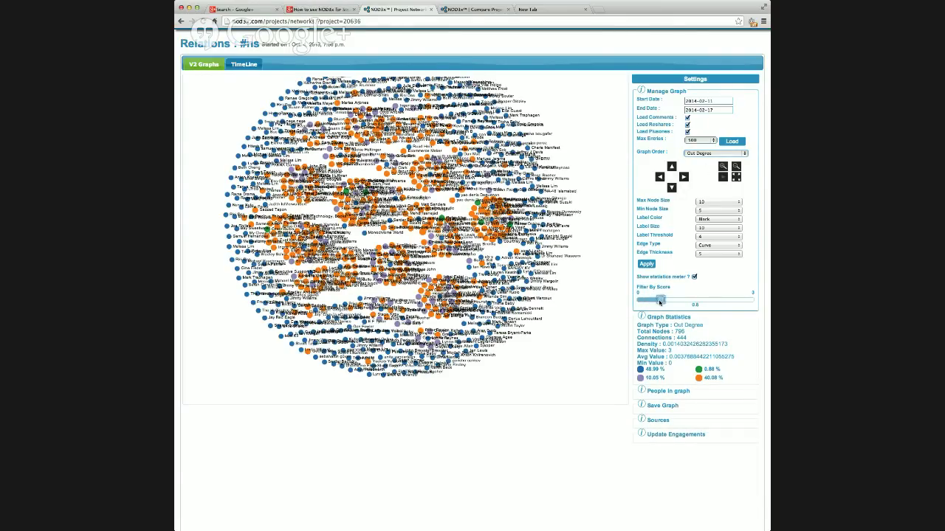
pyautogui.click(646, 263)
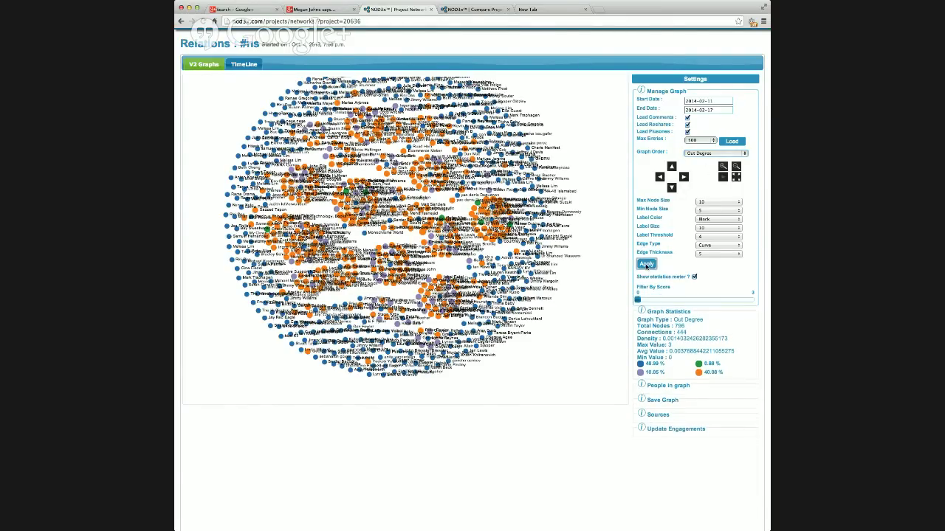
# Load the graph data again and order the new graph by Out Degree
pyautogui.click(731, 141)
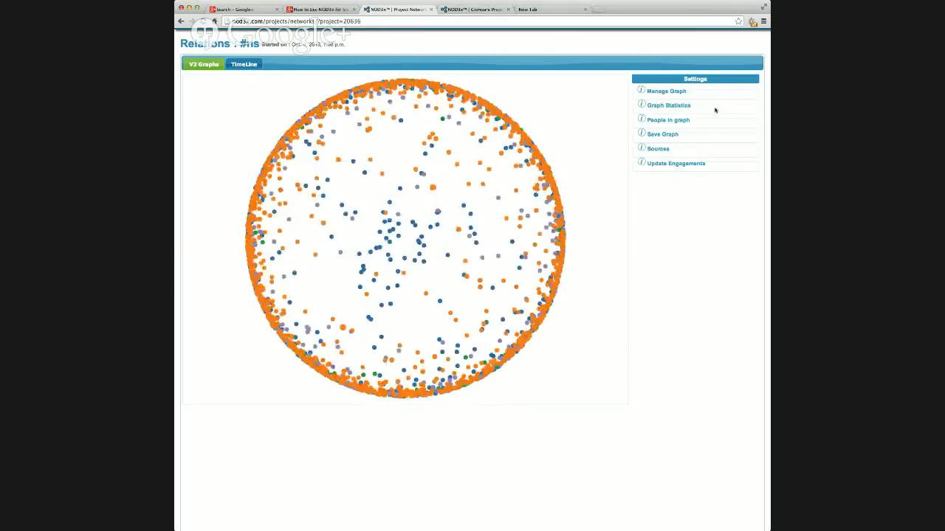
pyautogui.click(672, 93)
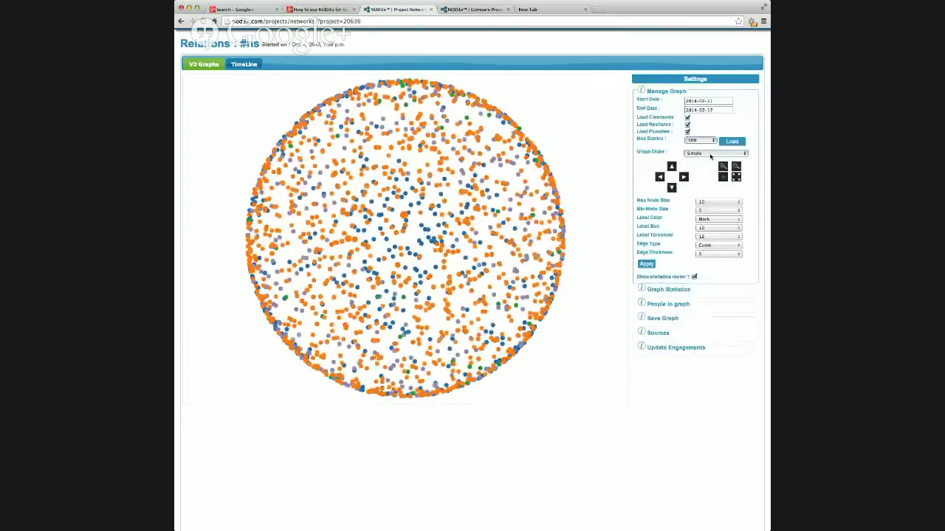
pyautogui.click(712, 153)
pyautogui.click(719, 181)
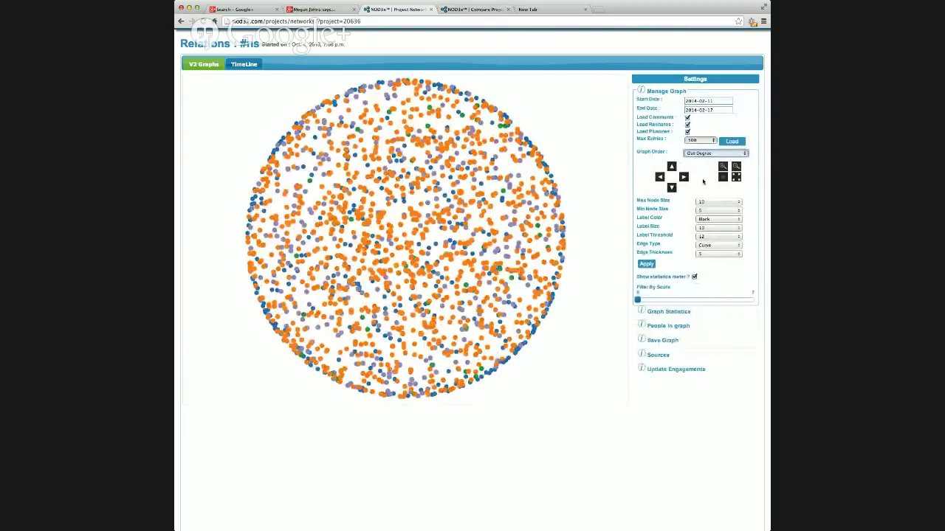
# Try score filters of 2.8 and 1.4, set the filter to 2.1, and preview a large remaining node's centrality statistics
pyautogui.moveTo(637, 300); pyautogui.dragTo(682, 299)
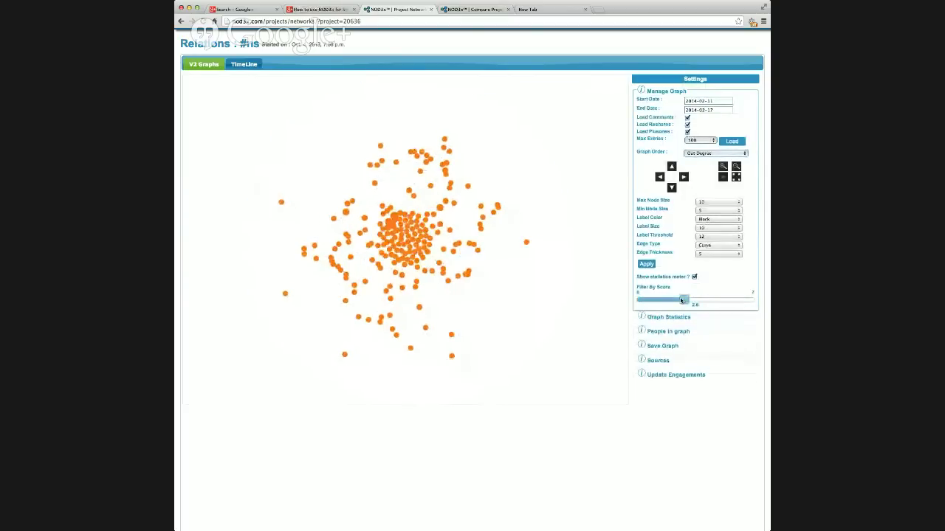
pyautogui.scroll(-1, 672, 284)
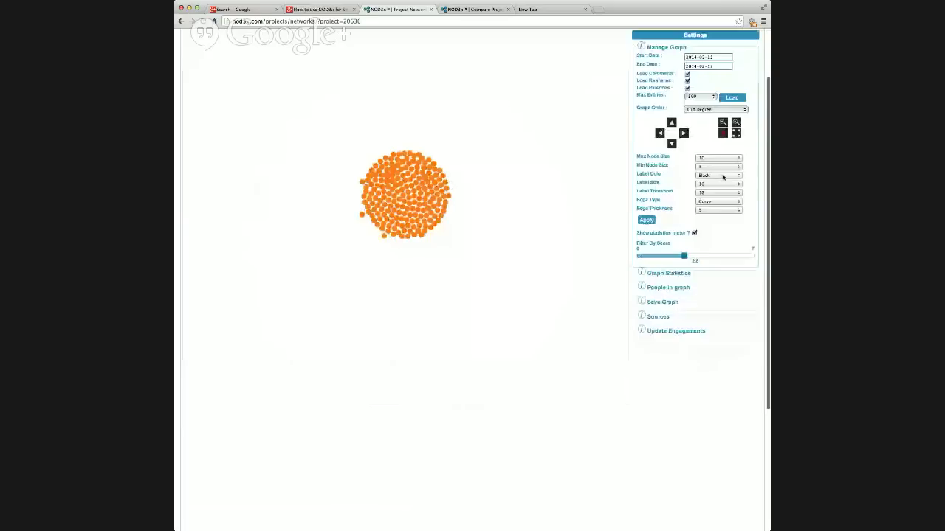
pyautogui.moveTo(683, 257); pyautogui.dragTo(657, 256)
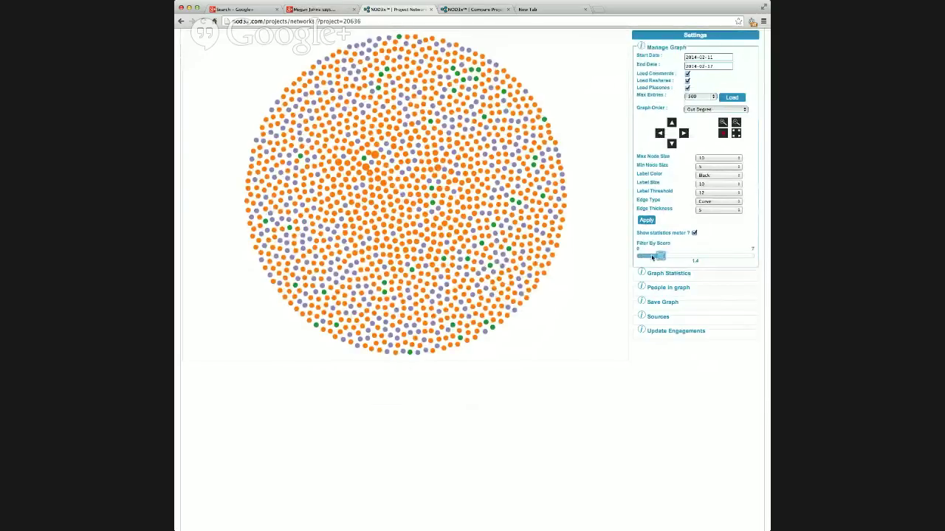
pyautogui.moveTo(659, 256); pyautogui.dragTo(673, 257)
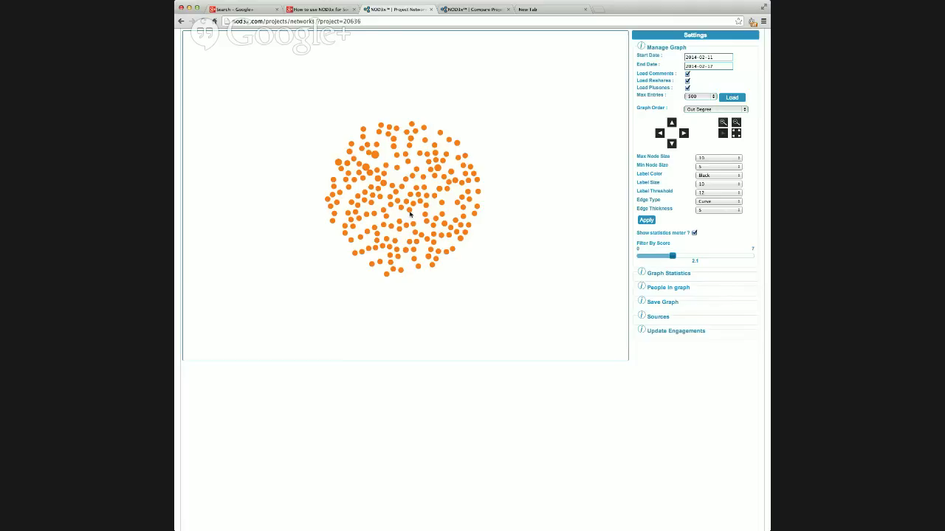
pyautogui.moveTo(376, 155)
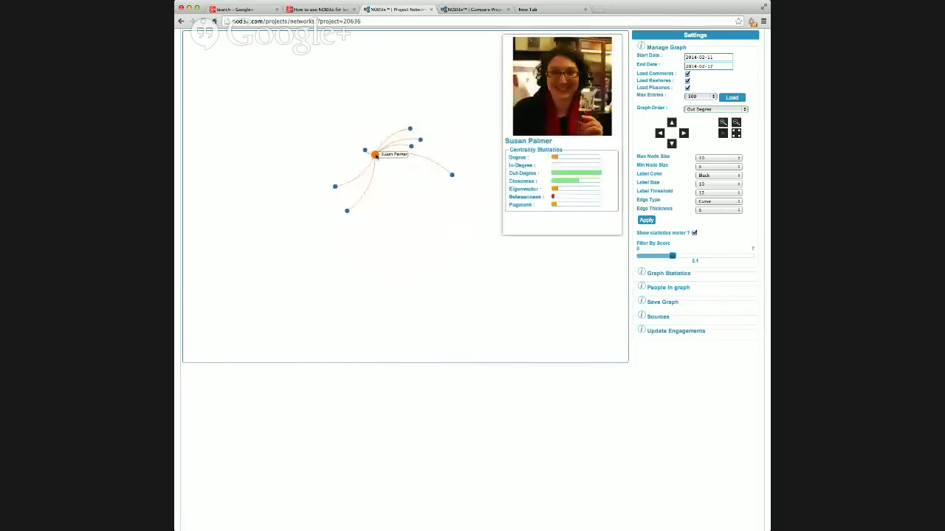
# Preview the centrality statistics of several other nodes, and open the Google+ post of a node near the graph's lower edge
pyautogui.moveTo(338, 165)
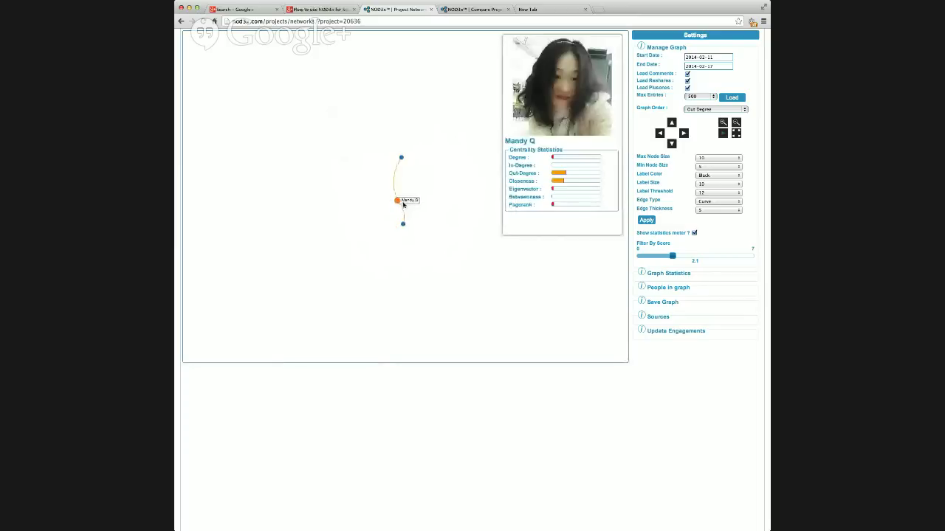
pyautogui.moveTo(412, 204)
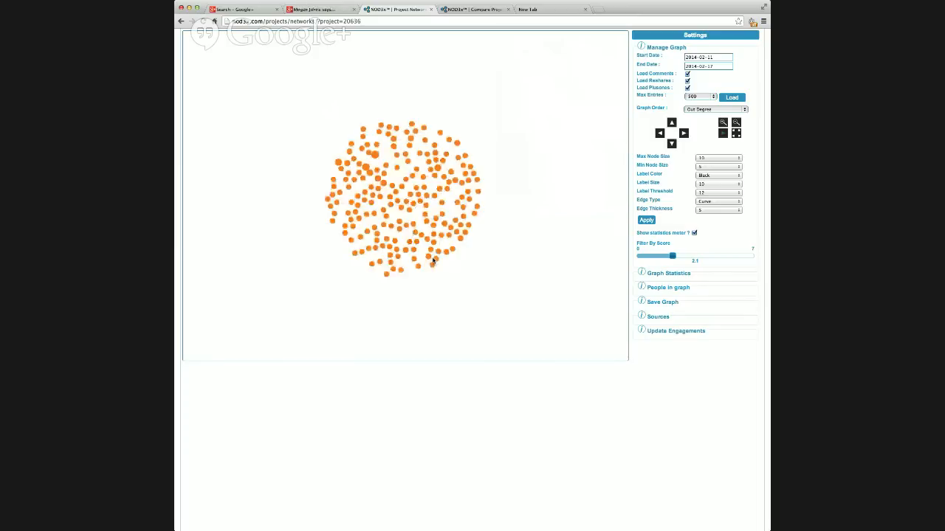
pyautogui.click(436, 243)
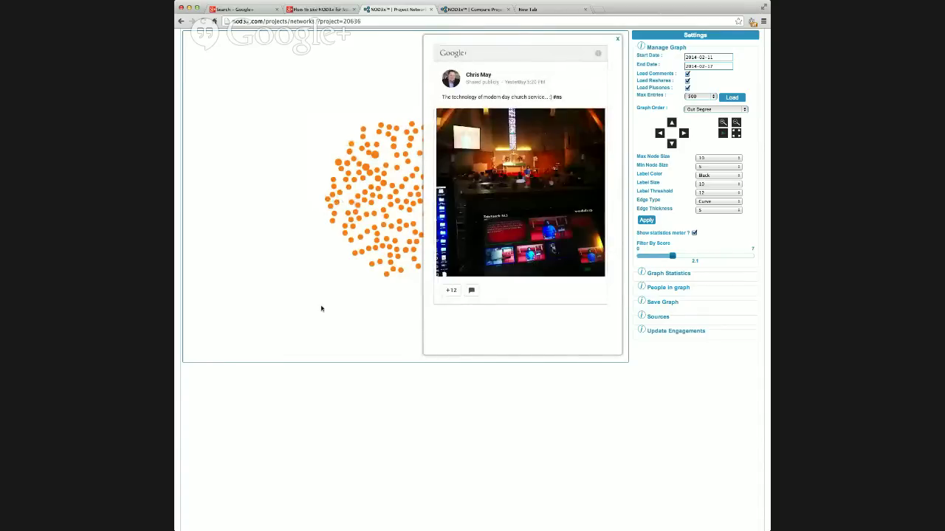
pyautogui.moveTo(322, 308); pyautogui.dragTo(212, 267)
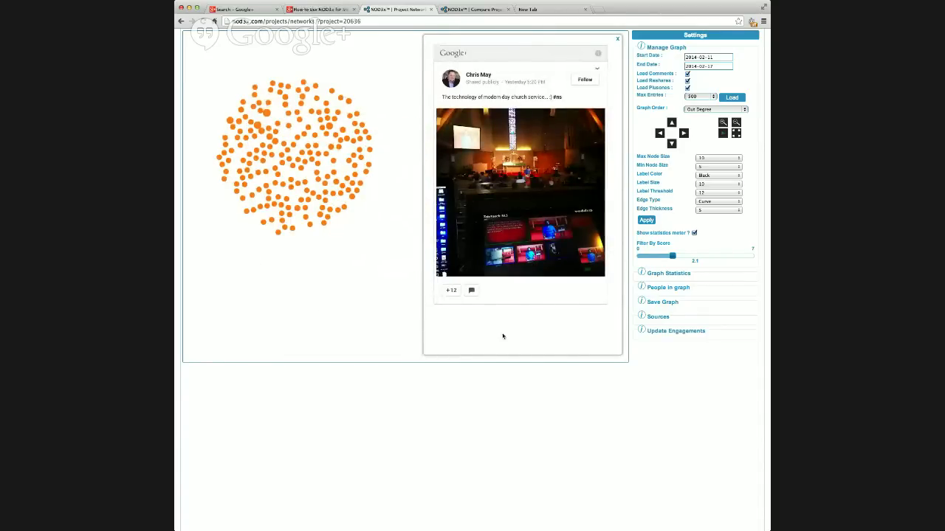
# Download the #ns relations graph as a CSV file
pyautogui.click(664, 301)
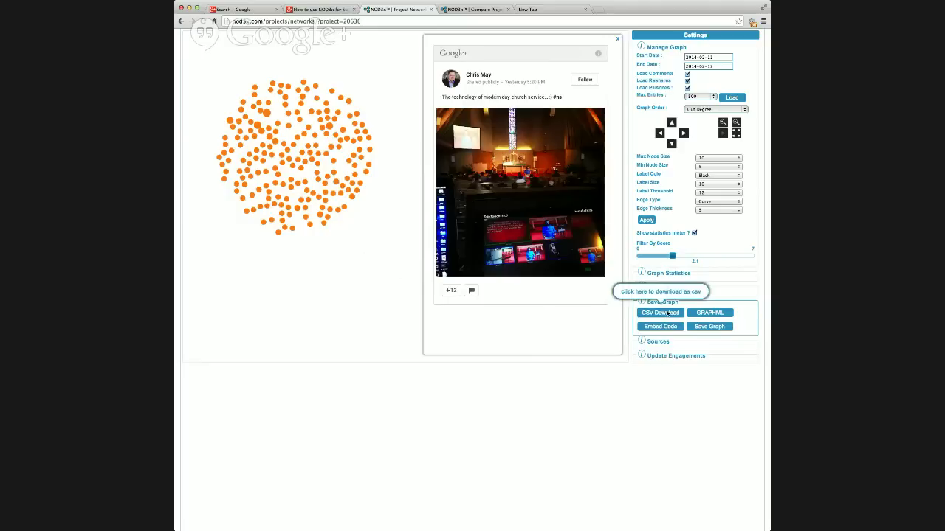
pyautogui.click(668, 313)
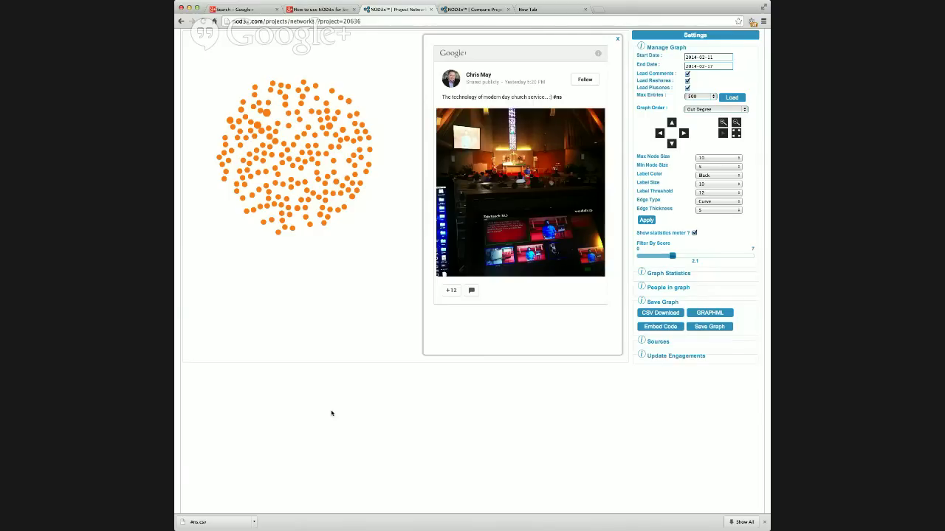
pyautogui.moveTo(215, 56); pyautogui.dragTo(247, 58)
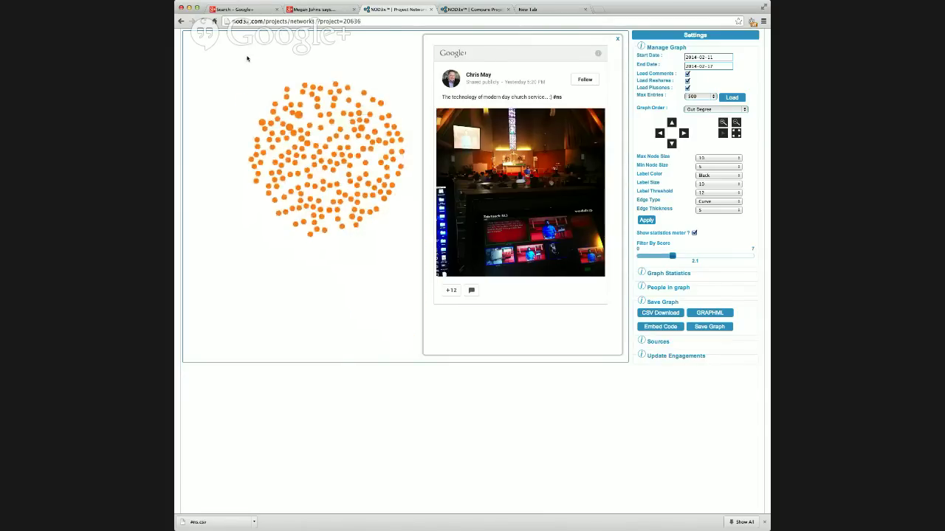